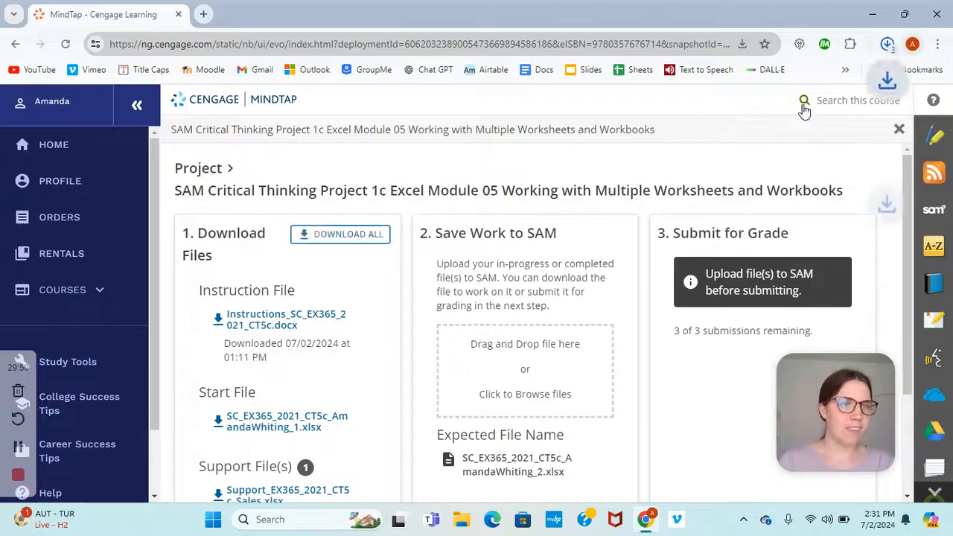
# - Open the downloaded Support_EX365_2021_CT5c_Sales workbook, enable editing, and dismiss the subscription notice
pyautogui.click(887, 46)
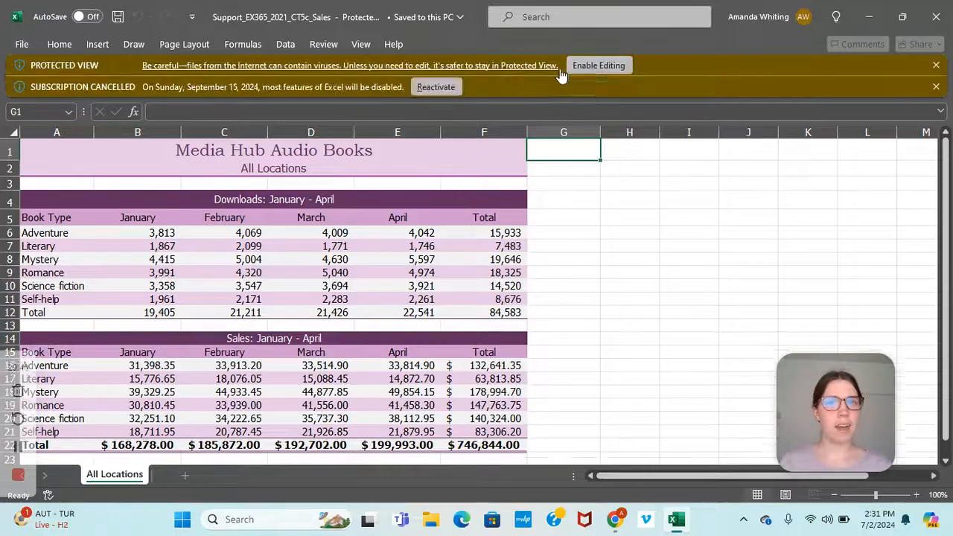
pyautogui.click(560, 68)
pyautogui.click(19, 50)
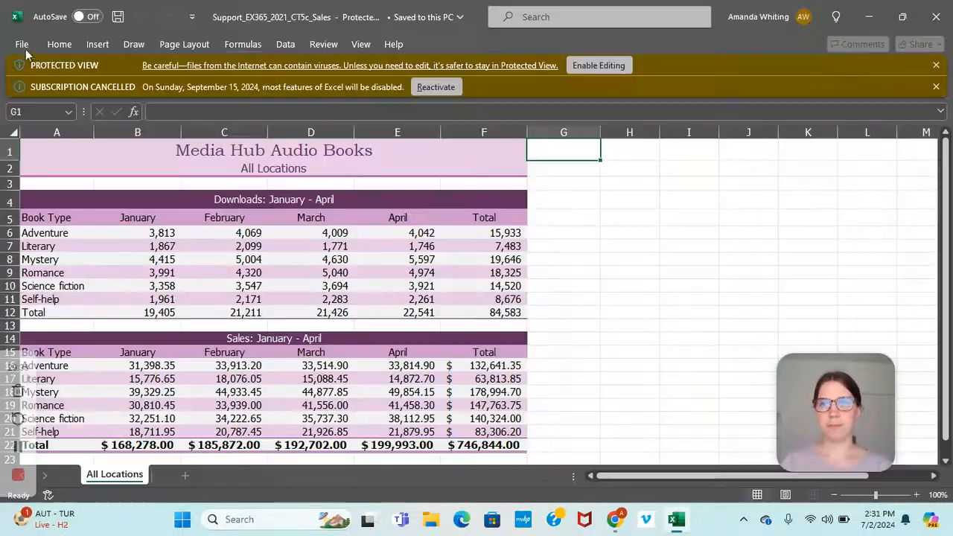
pyautogui.click(598, 65)
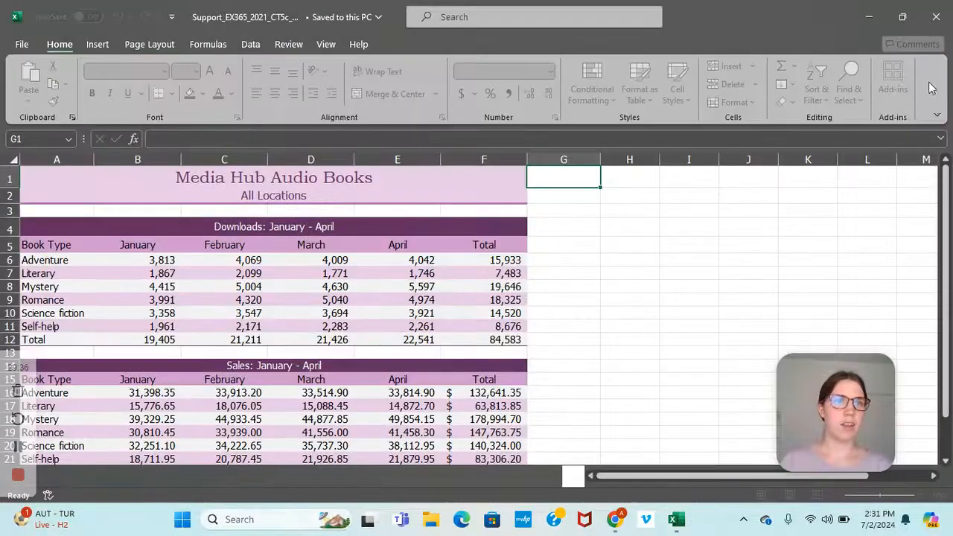
pyautogui.click(935, 135)
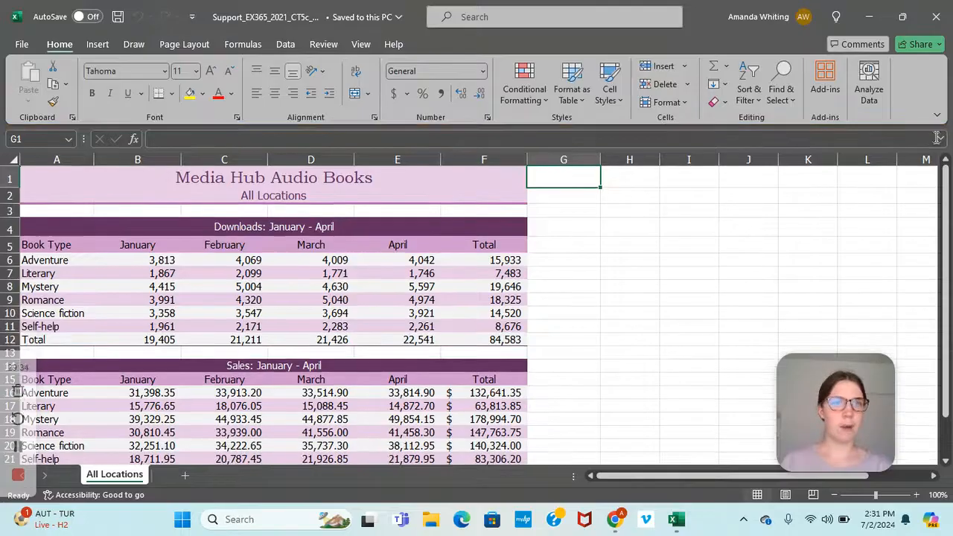
# - Switch back to Chrome, open the downloaded SC_EX365_2021_CT5c start workbook, and enable editing in it
pyautogui.moveTo(624, 519)
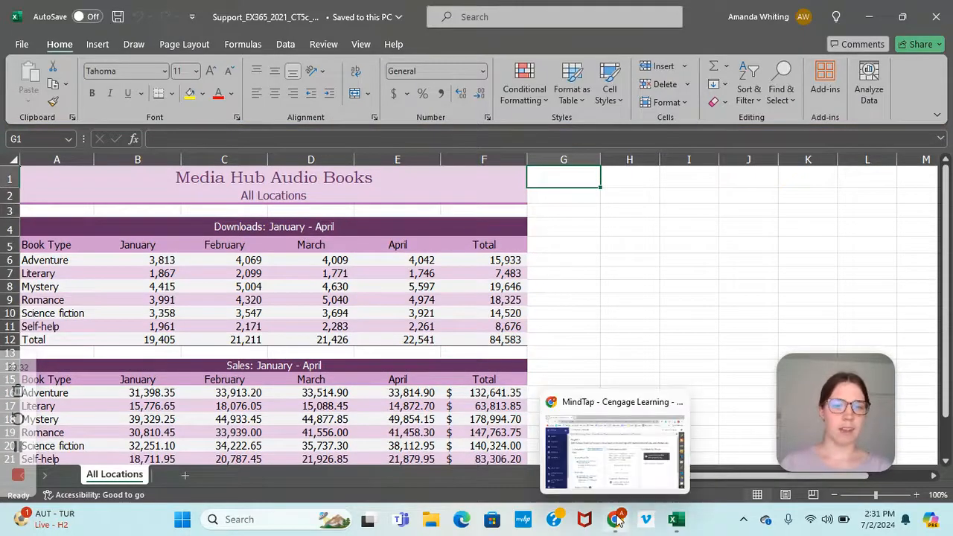
pyautogui.click(619, 498)
pyautogui.click(887, 46)
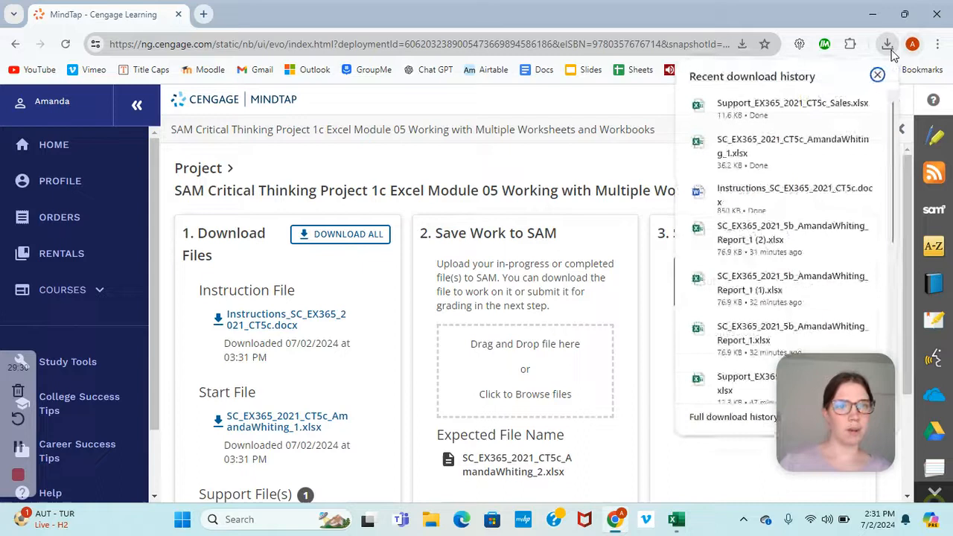
pyautogui.click(787, 155)
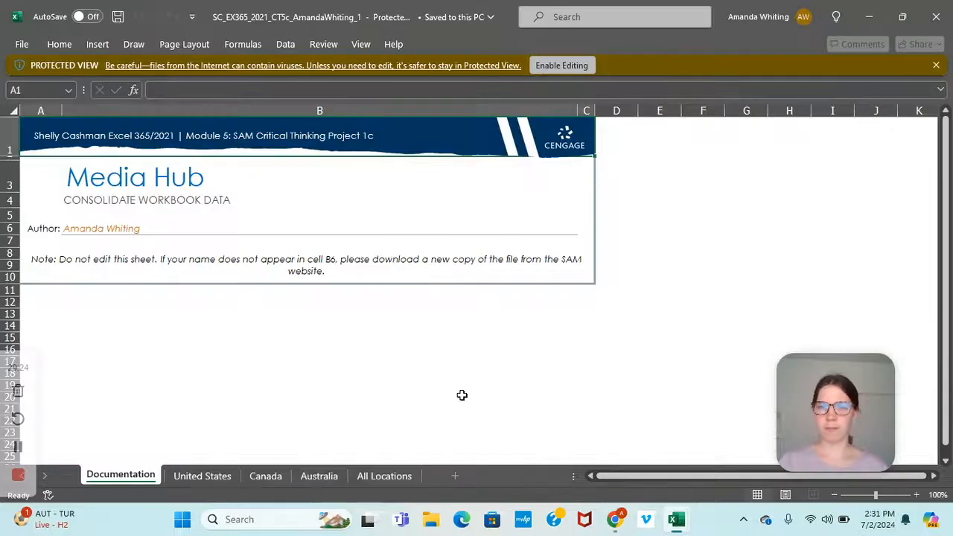
pyautogui.click(556, 68)
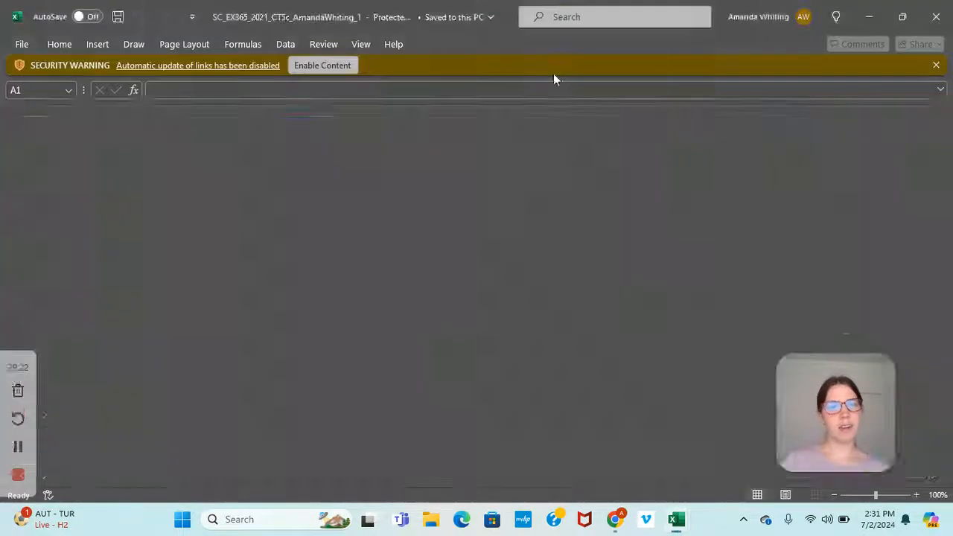
# - Switch to Chrome and copy the project's expected file name without its .xlsx extension
pyautogui.click(616, 468)
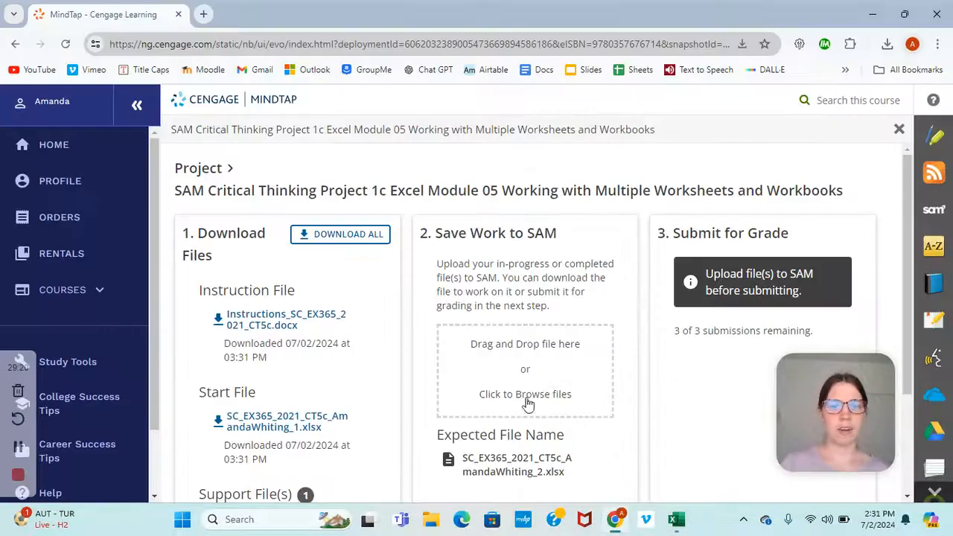
pyautogui.moveTo(462, 457); pyautogui.dragTo(544, 472)
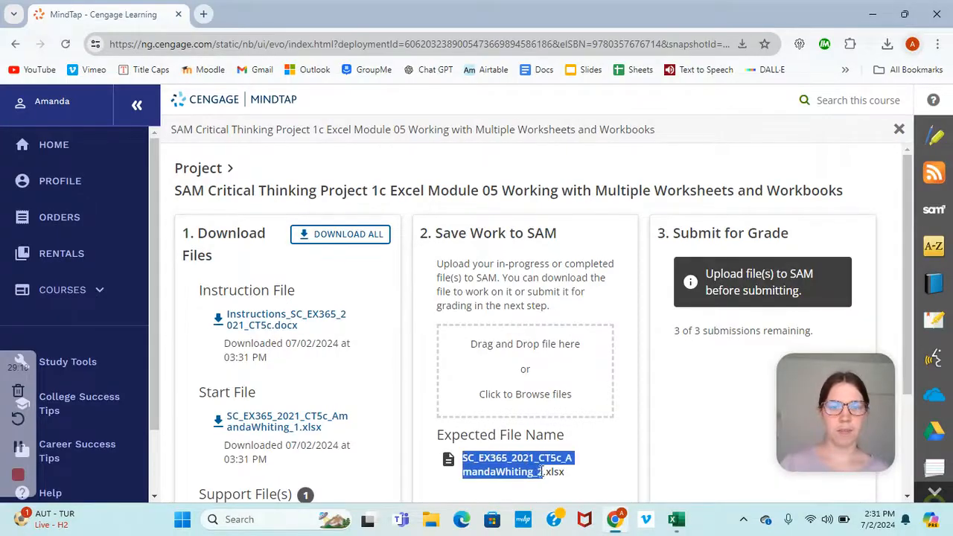
pyautogui.rightClick(544, 472)
pyautogui.click(577, 292)
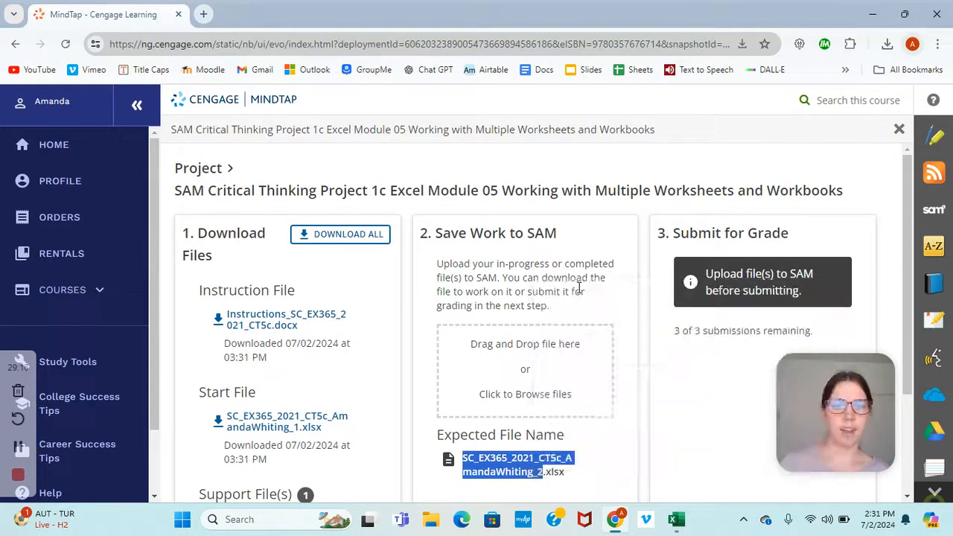
# - Switch back to the start workbook in Excel, enable its content, and dismiss the linked-workbook notice
pyautogui.moveTo(676, 519)
pyautogui.click(748, 439)
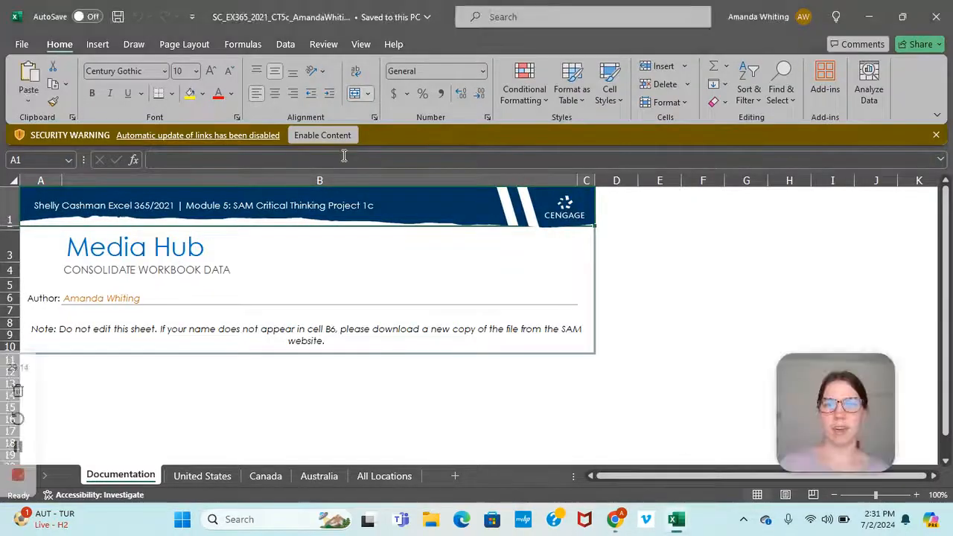
pyautogui.click(335, 135)
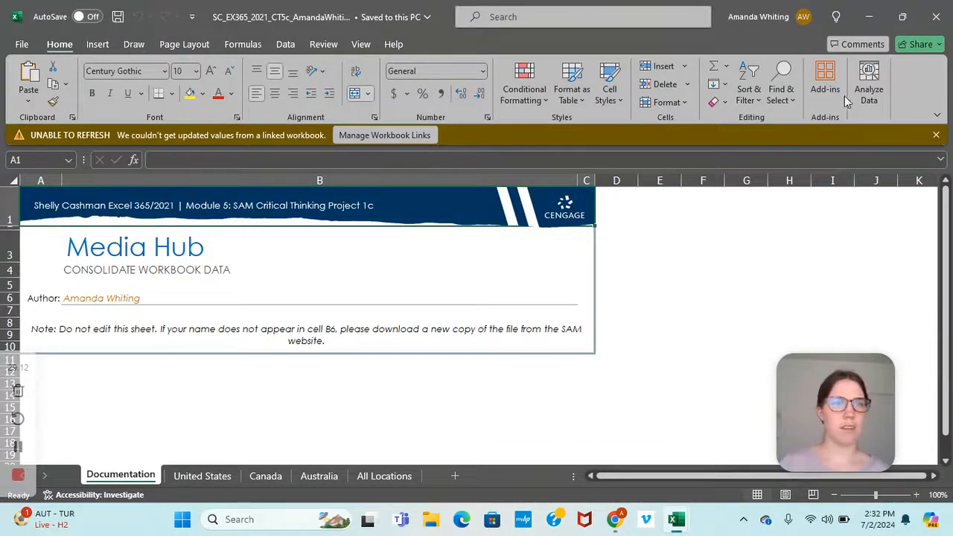
pyautogui.click(936, 135)
# - Save the start workbook as a new copy in Downloads, using the copied expected file name ending in _2
pyautogui.click(21, 48)
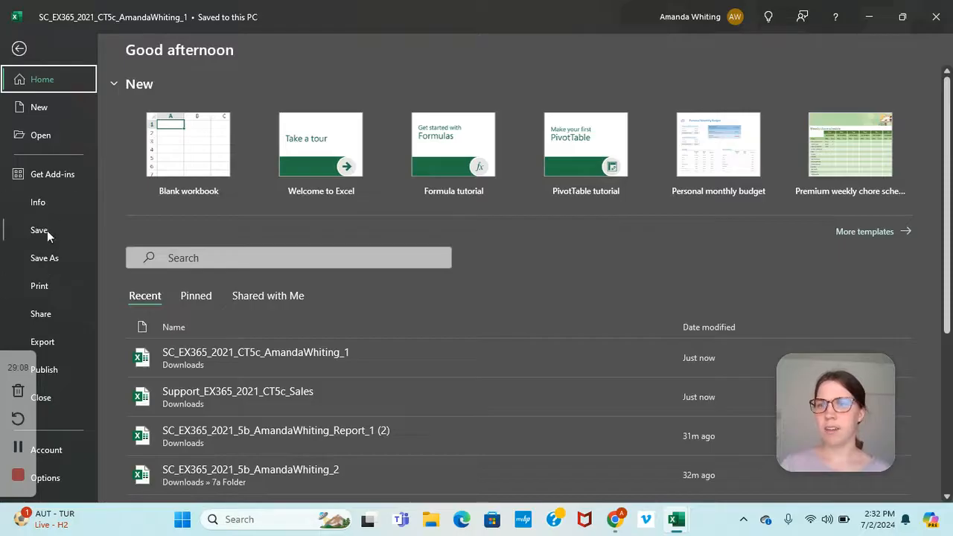
pyautogui.click(44, 258)
pyautogui.rightClick(367, 105)
pyautogui.click(347, 138)
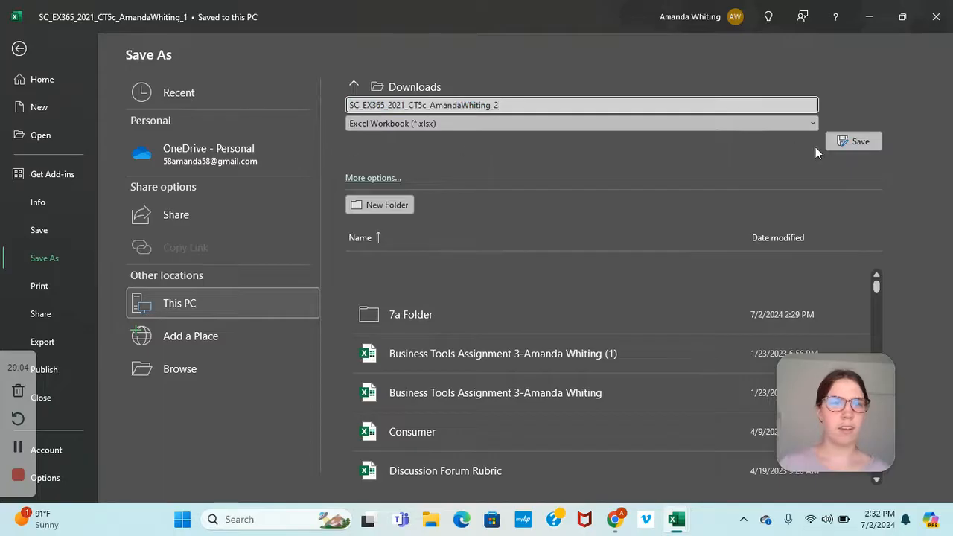
pyautogui.click(848, 143)
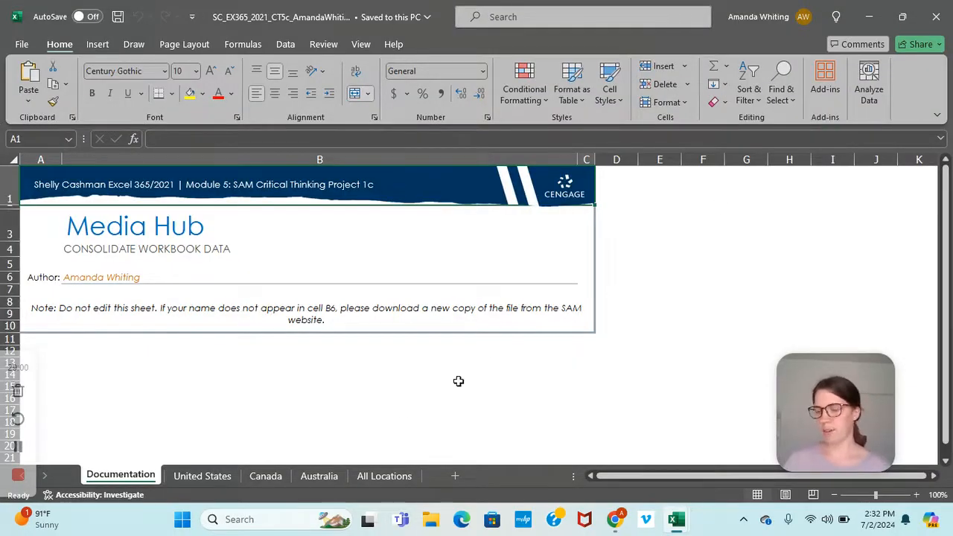
# - Group the United States, Canada and Australia worksheets and enter =TODAY() in cell H1 for the date
pyautogui.click(212, 476)
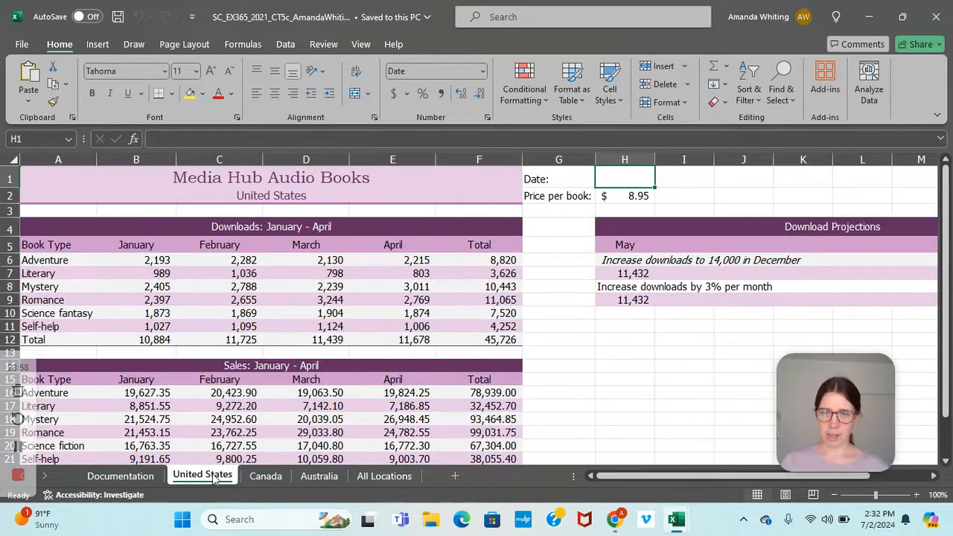
pyautogui.keyDown('shift'); pyautogui.click(323, 480); pyautogui.keyUp('shift')
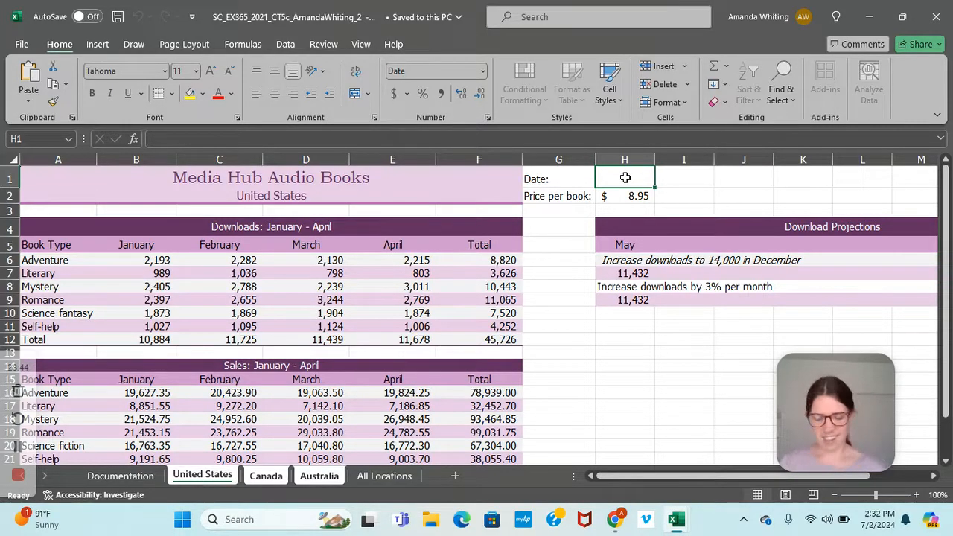
pyautogui.write('=to')
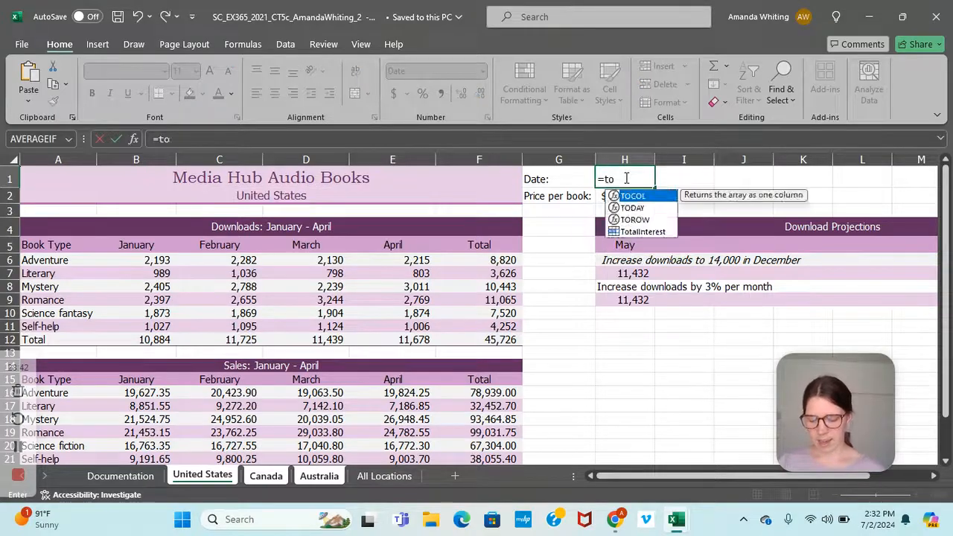
pyautogui.write('day(')
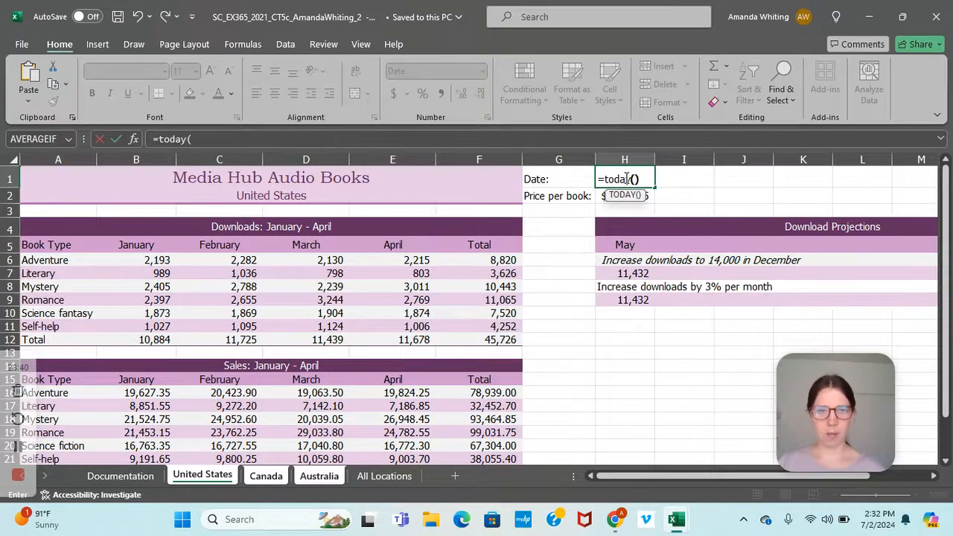
pyautogui.press('Return')
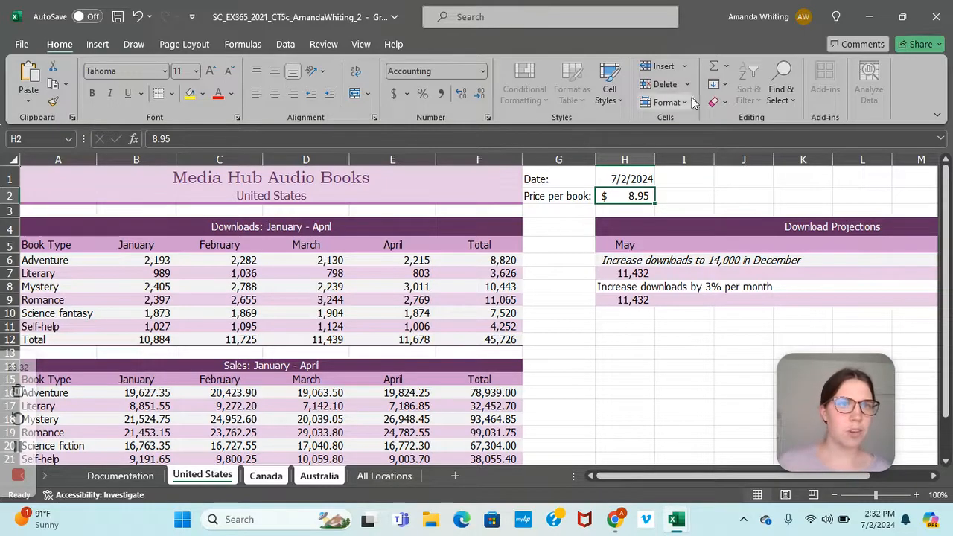
# - Replace all occurrences of "Science fantasy" with "Science fiction" across the grouped worksheets
pyautogui.click(789, 101)
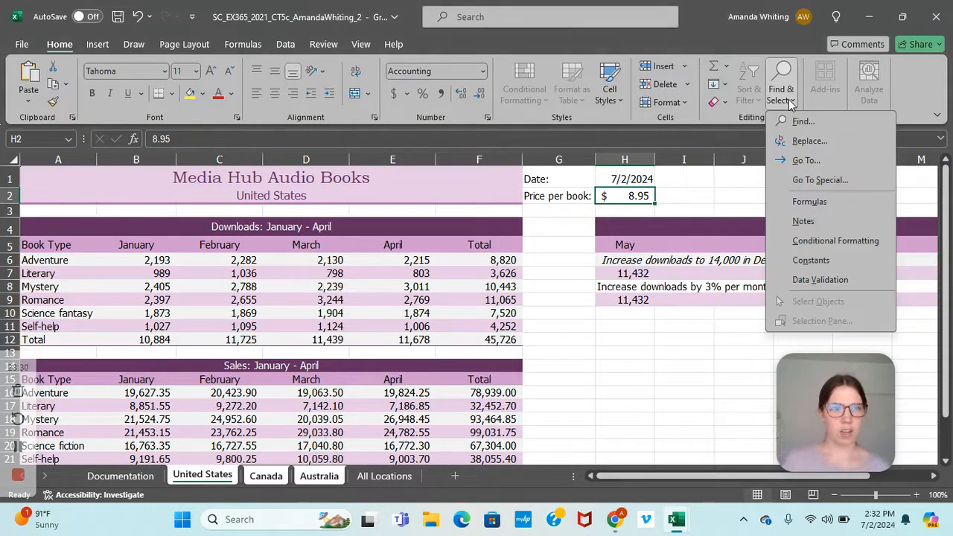
pyautogui.click(800, 119)
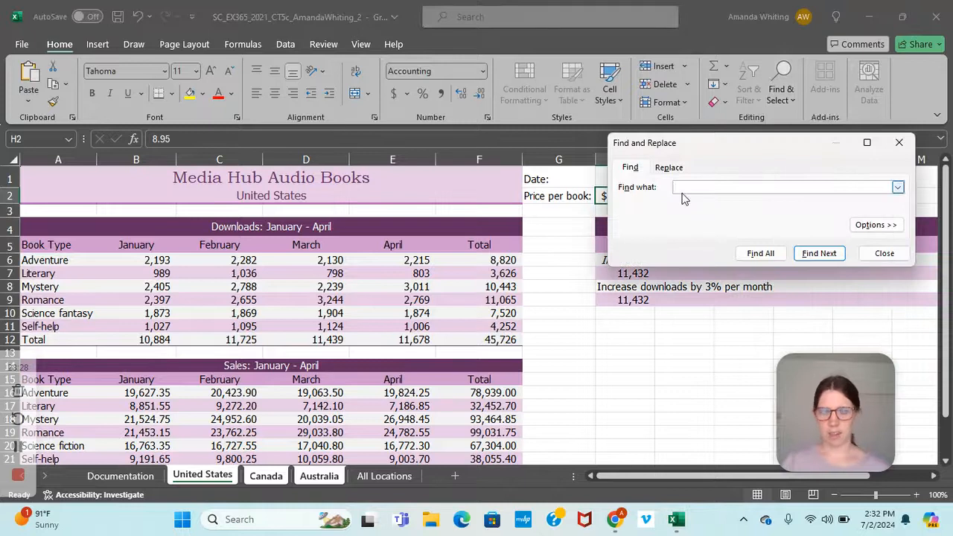
pyautogui.write('Science fantasy')
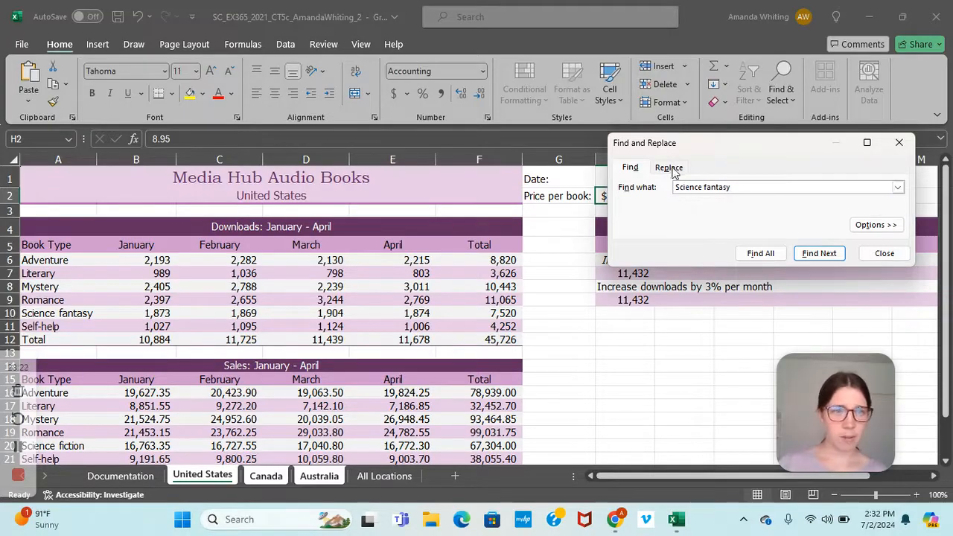
pyautogui.click(667, 167)
pyautogui.click(689, 204)
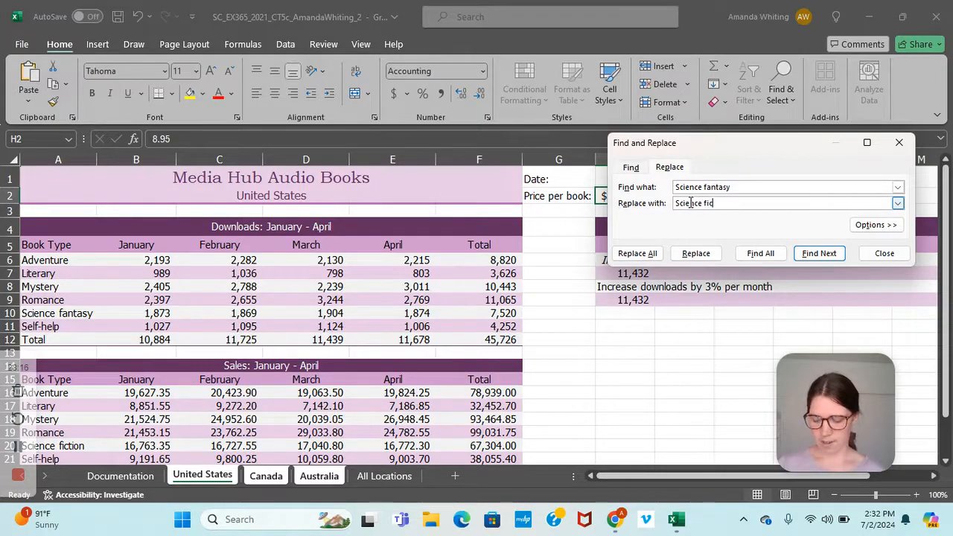
pyautogui.click(637, 253)
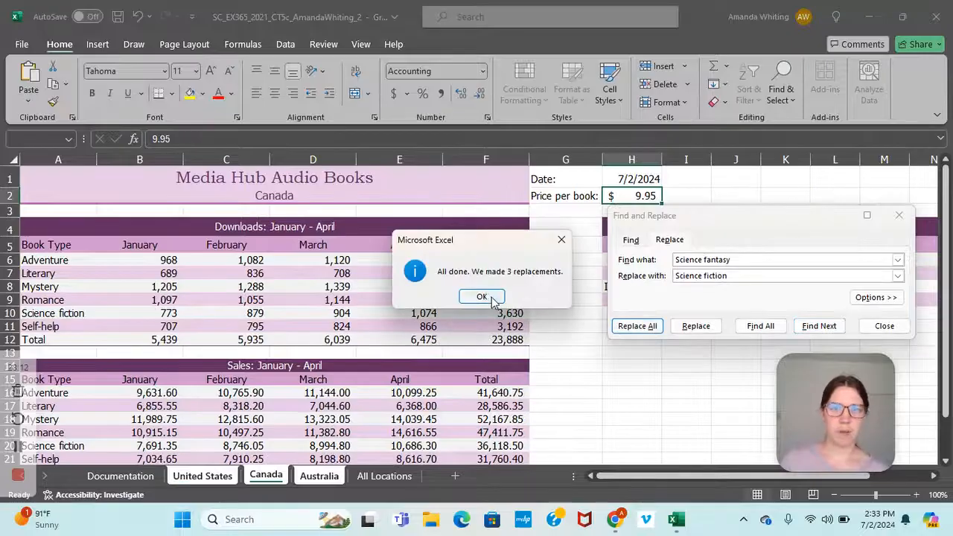
pyautogui.click(483, 297)
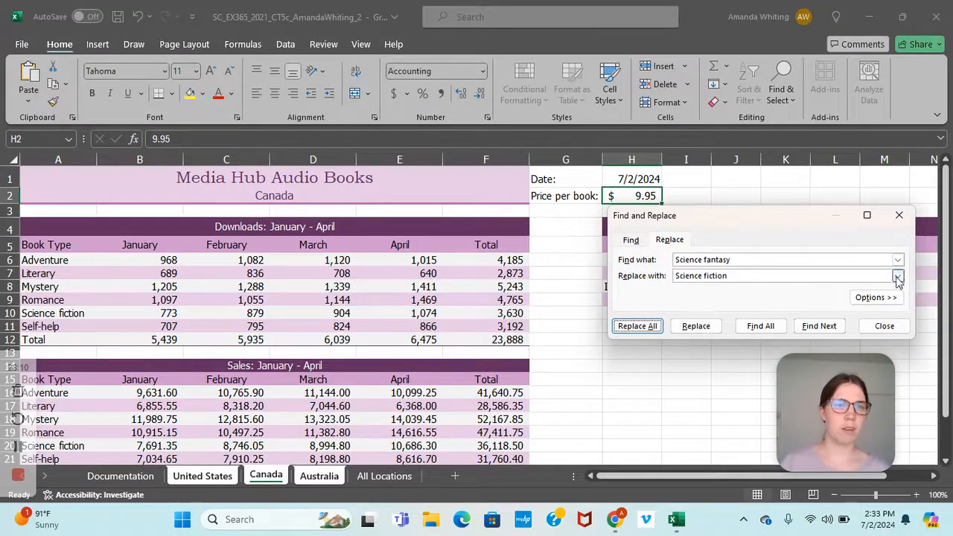
pyautogui.click(899, 216)
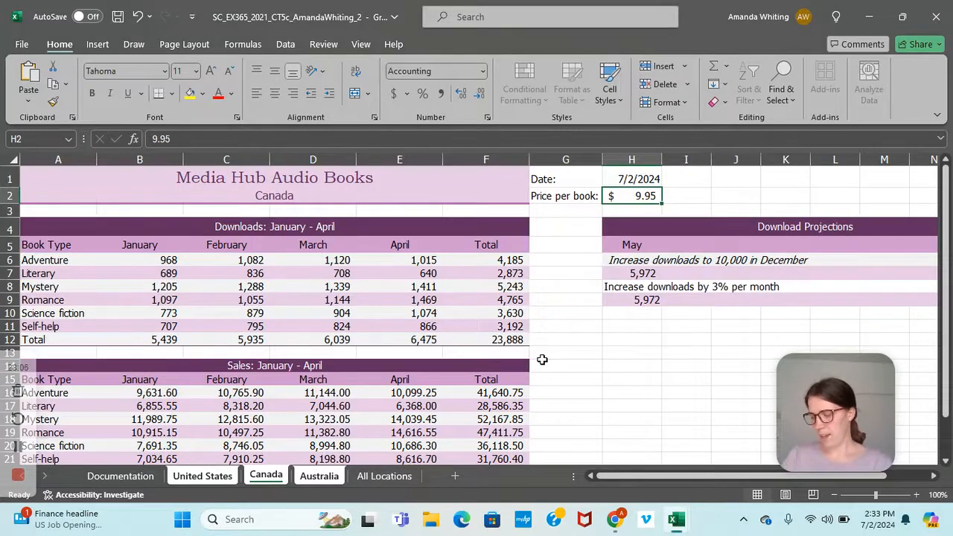
# - Fill the month series from May in cell H5 through December in O5 under Download Projections
pyautogui.click(634, 251)
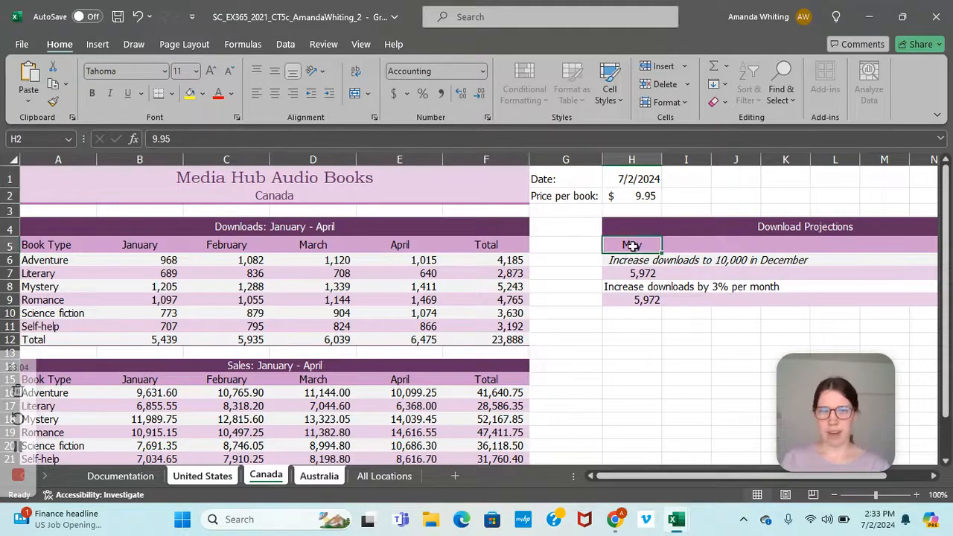
pyautogui.moveTo(697, 478); pyautogui.dragTo(737, 478)
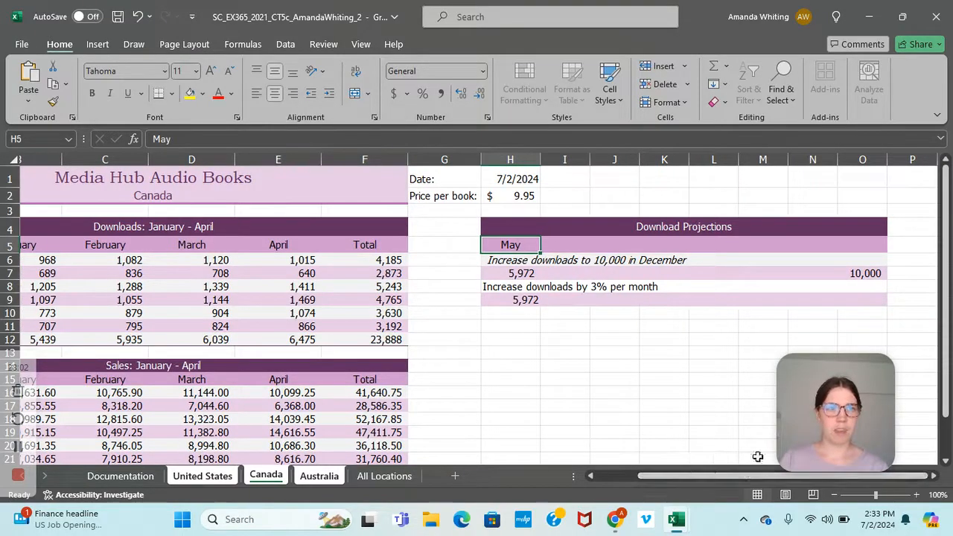
pyautogui.moveTo(540, 253); pyautogui.dragTo(865, 238)
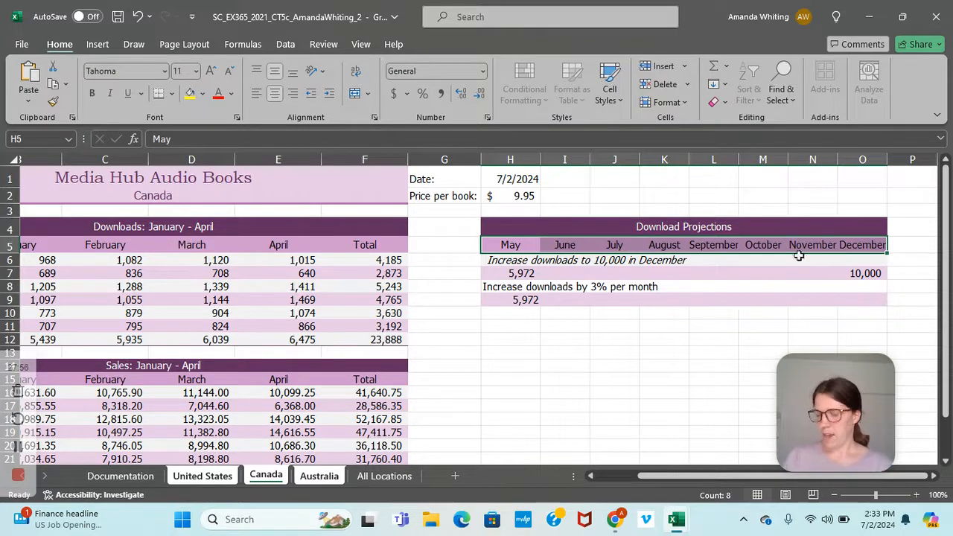
# - Create a new custom cell style named Subhead, based on the formatting of blank cell H12
pyautogui.click(535, 339)
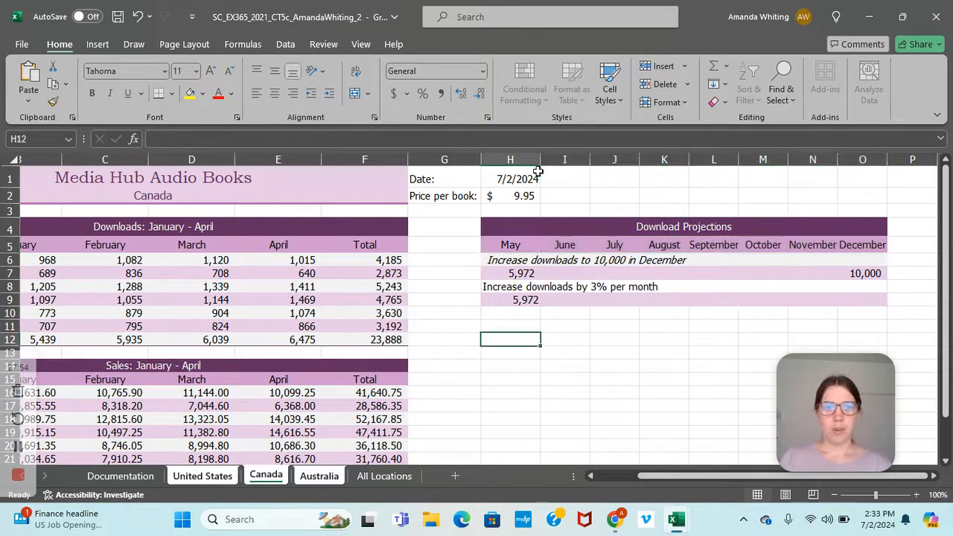
pyautogui.click(609, 97)
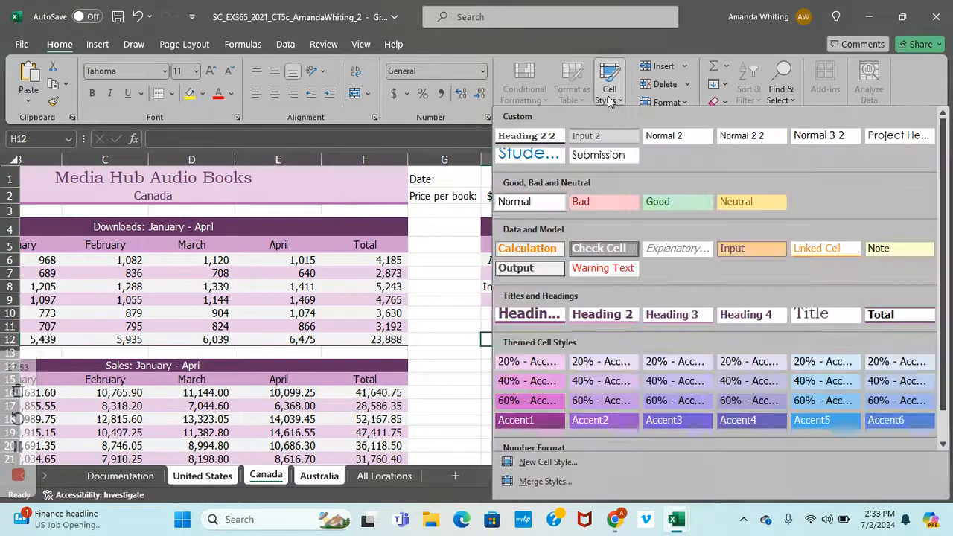
pyautogui.click(553, 461)
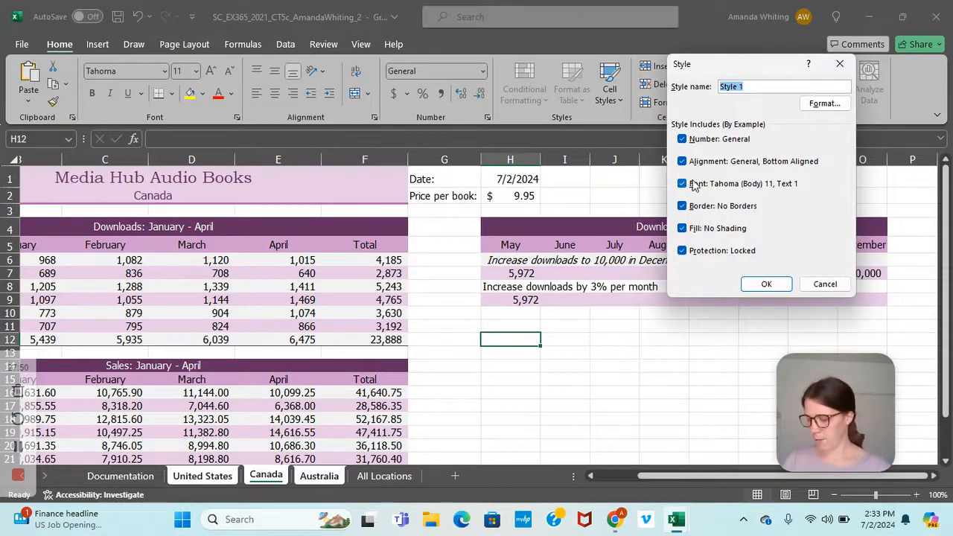
pyautogui.write('Subhead')
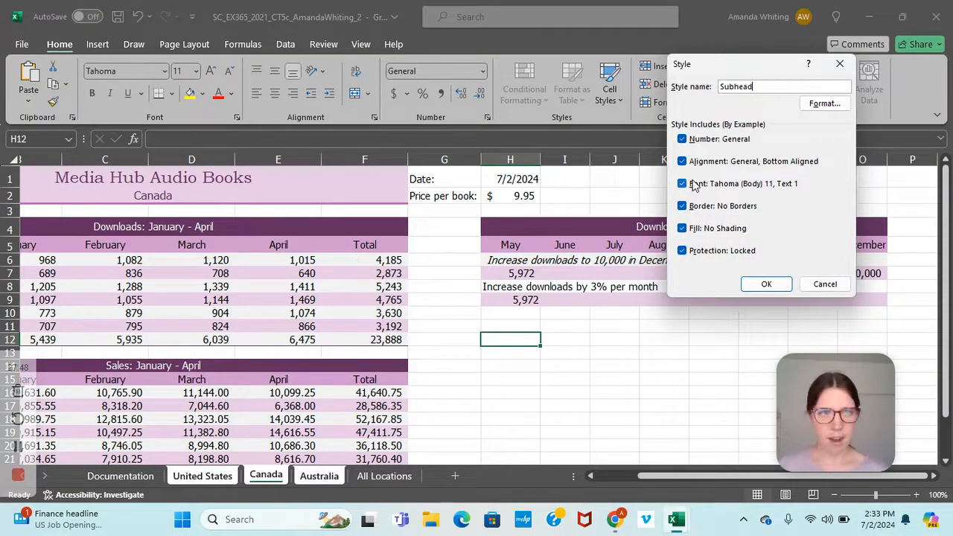
pyautogui.click(767, 283)
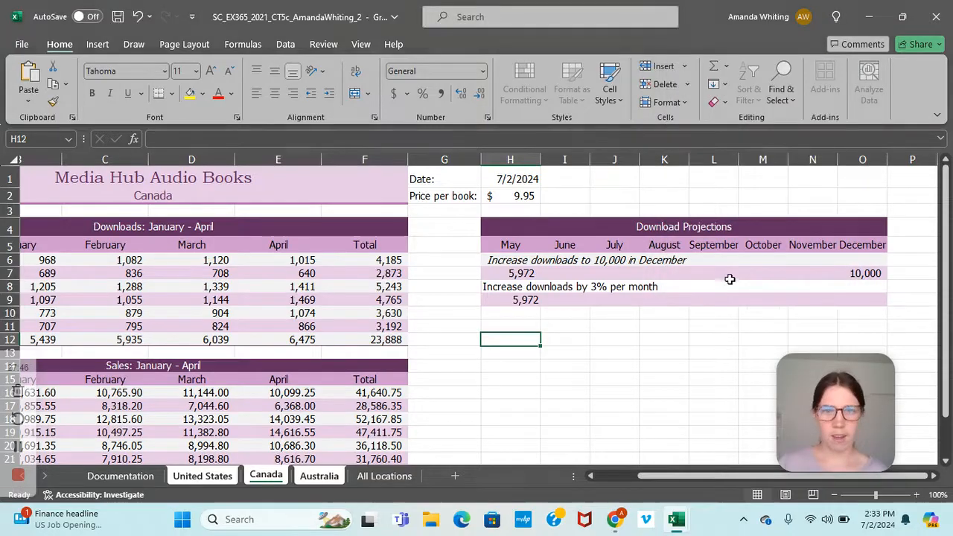
# - Apply the Subhead cell style to the merged "Increase downloads to 10,000 in December" heading in H6
pyautogui.click(514, 260)
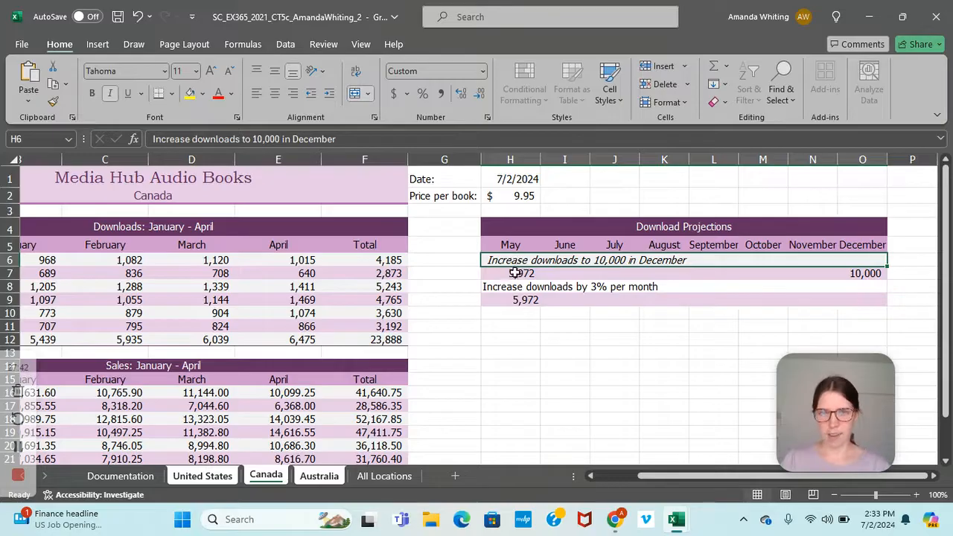
pyautogui.keyDown('ctrl'); pyautogui.click(507, 303); pyautogui.keyUp('ctrl')
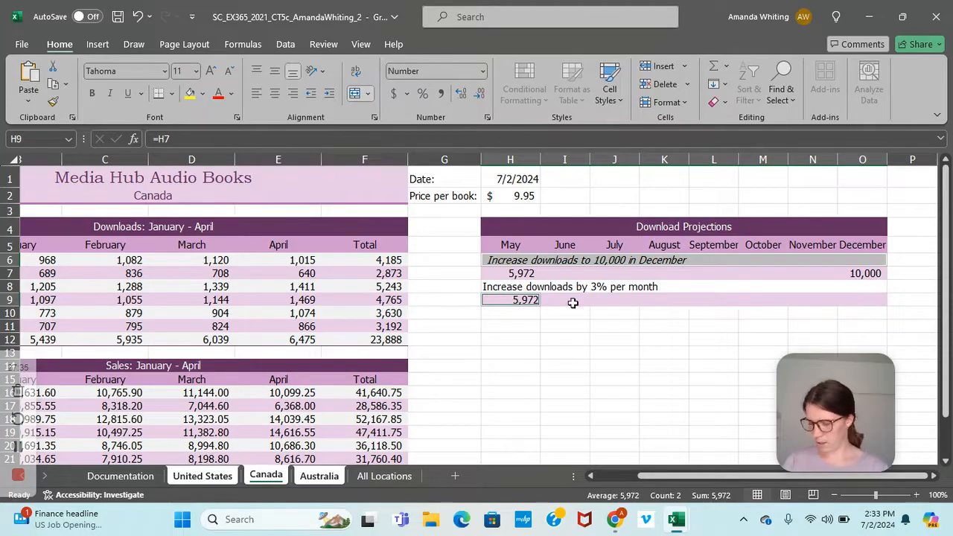
pyautogui.keyDown('ctrl'); pyautogui.click(868, 299); pyautogui.keyUp('ctrl')
pyautogui.click(692, 345)
pyautogui.click(521, 262)
pyautogui.click(609, 88)
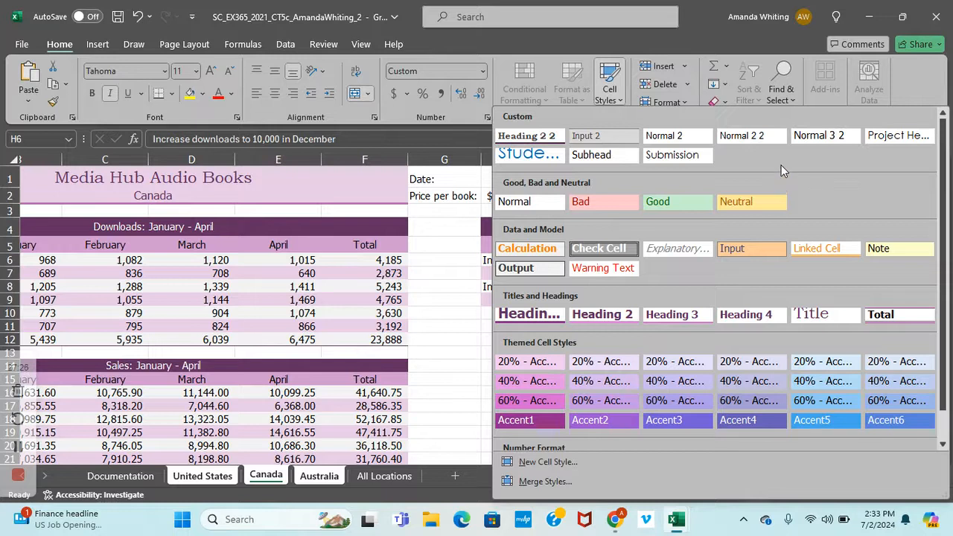
pyautogui.click(606, 162)
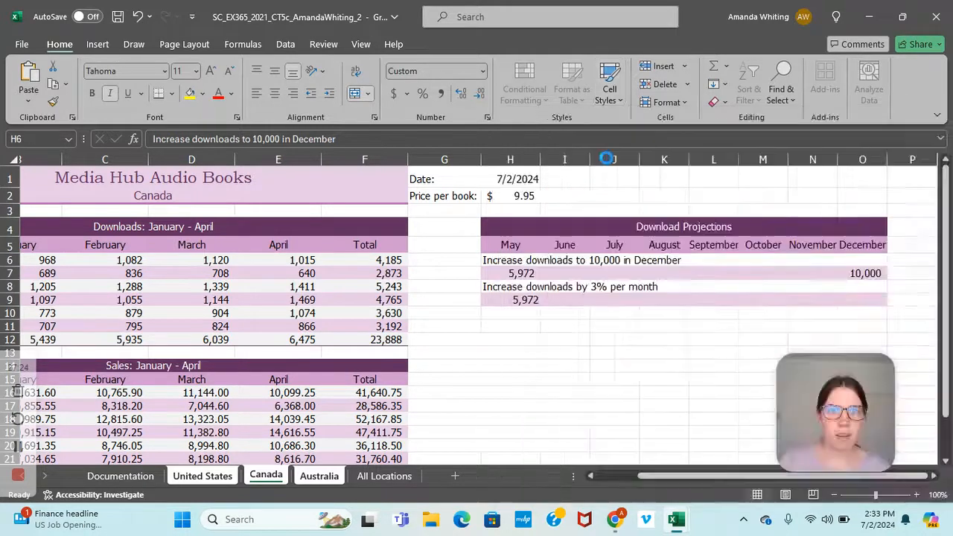
# - Try to apply the Subhead cell style to cell H9 and undo that style change
pyautogui.click(513, 299)
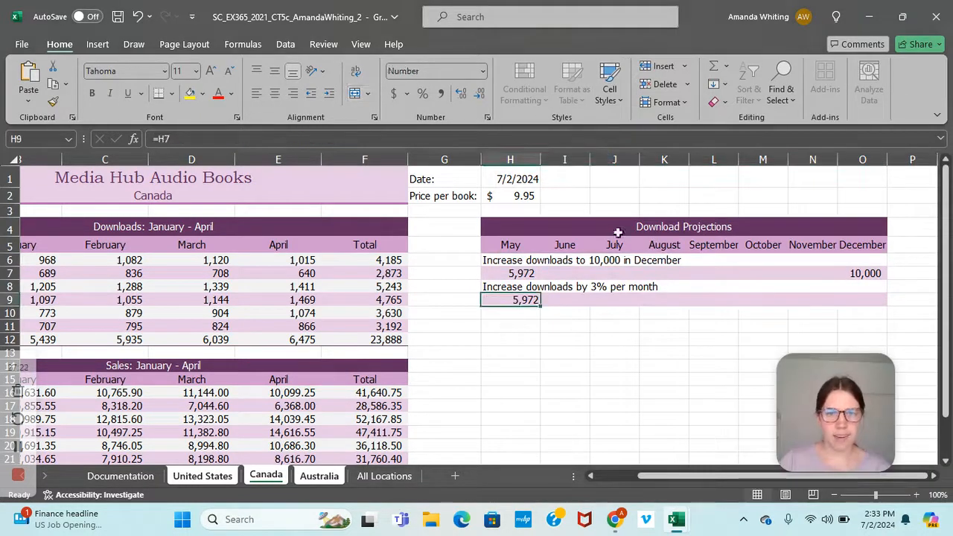
pyautogui.click(609, 88)
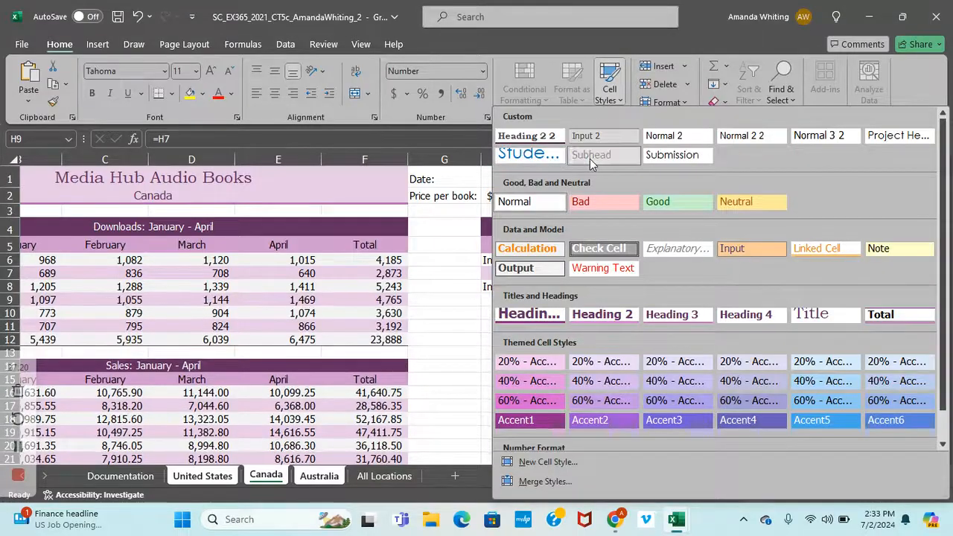
pyautogui.click(579, 162)
pyautogui.click(564, 353)
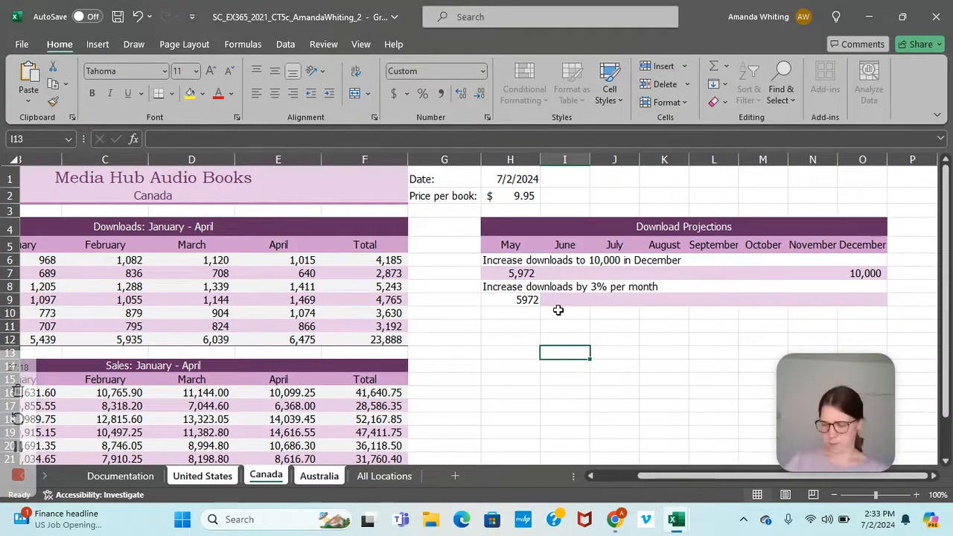
pyautogui.click(17, 446)
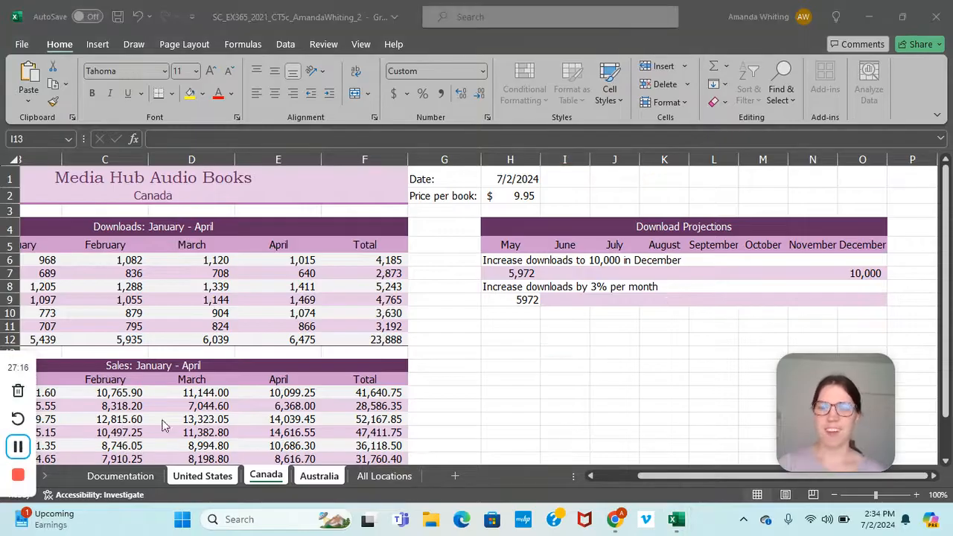
pyautogui.click(556, 303)
pyautogui.hotkey('ctrl', 'z')
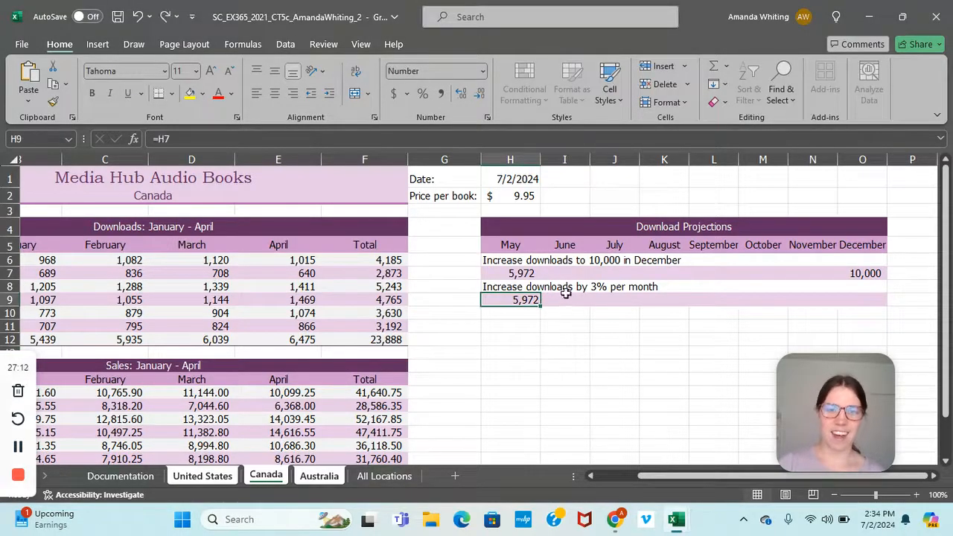
# - Apply the Subhead cell style to the merged "Increase downloads by 3% per month" heading in H8
pyautogui.click(532, 260)
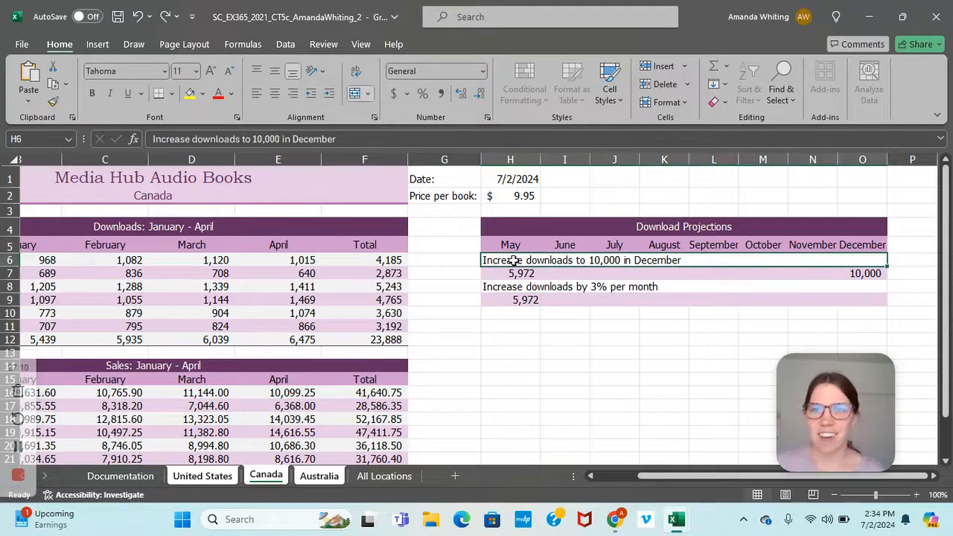
pyautogui.click(497, 289)
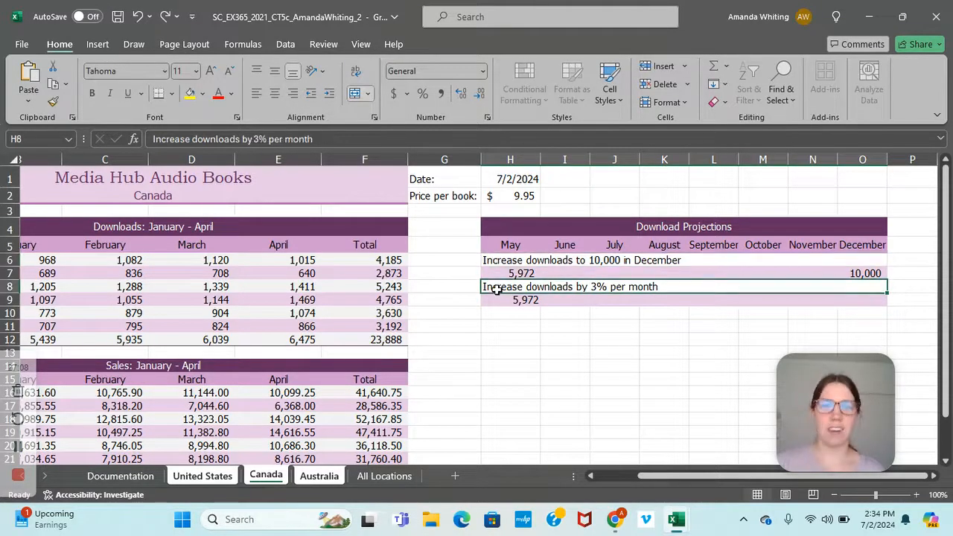
pyautogui.click(620, 95)
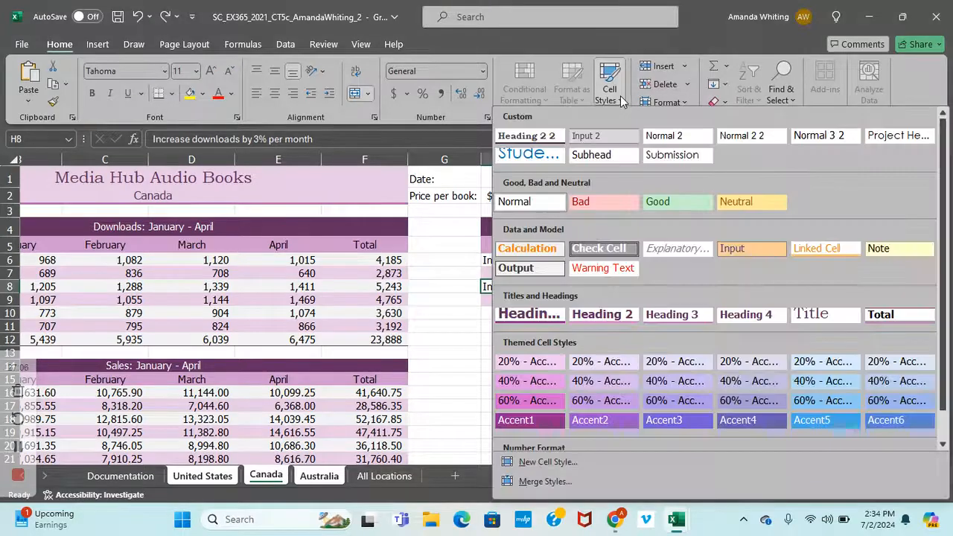
pyautogui.click(602, 157)
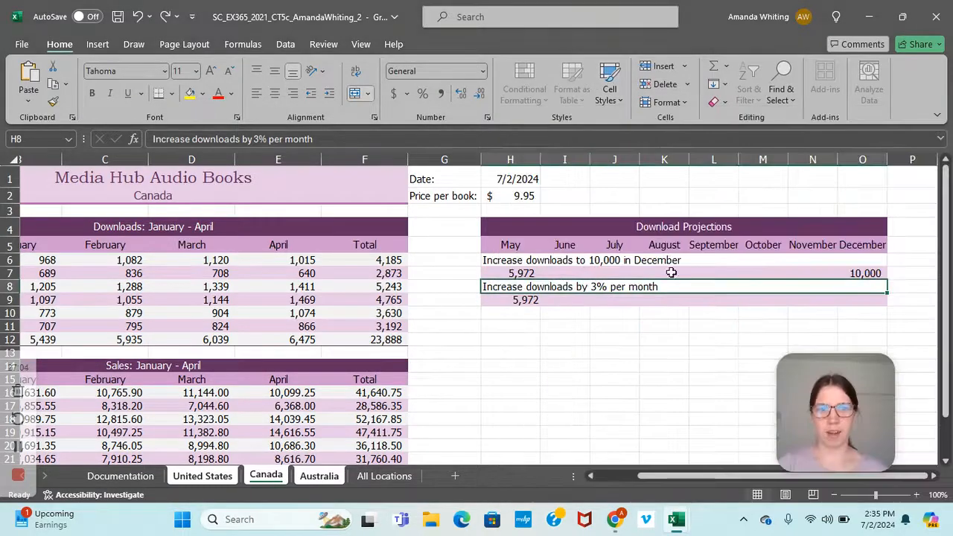
pyautogui.click(596, 340)
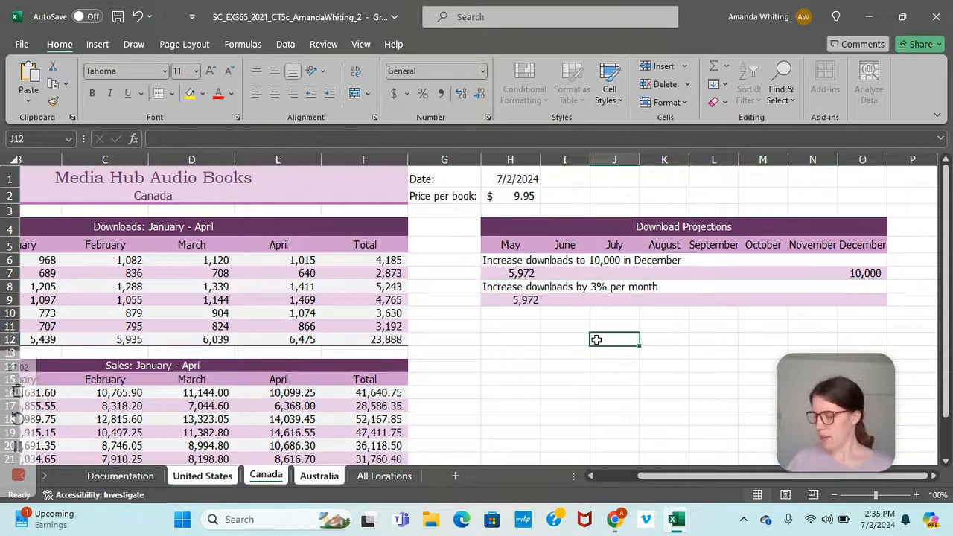
# - Fill H7:O7 from May through December with a linear series using the Trend option
pyautogui.click(505, 274)
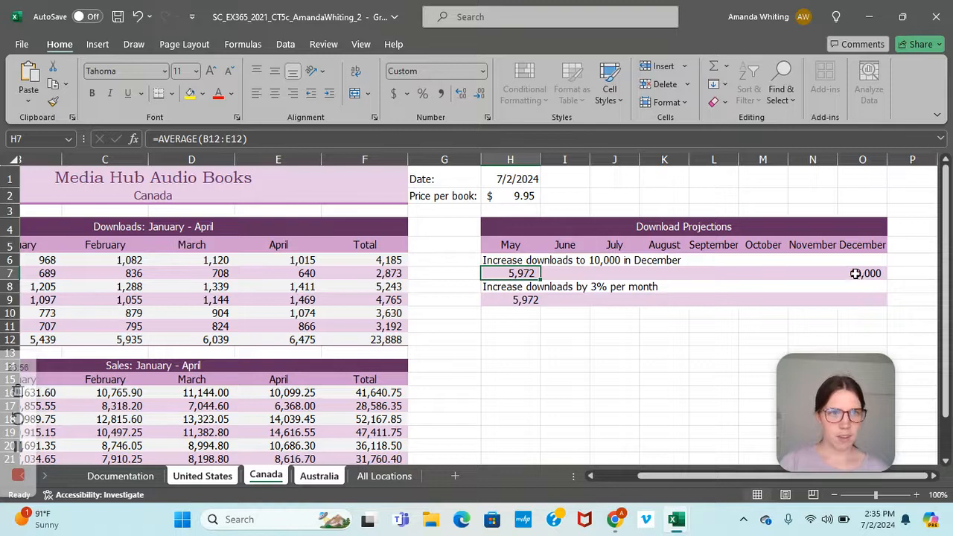
pyautogui.keyDown('shift'); pyautogui.click(861, 274); pyautogui.keyUp('shift')
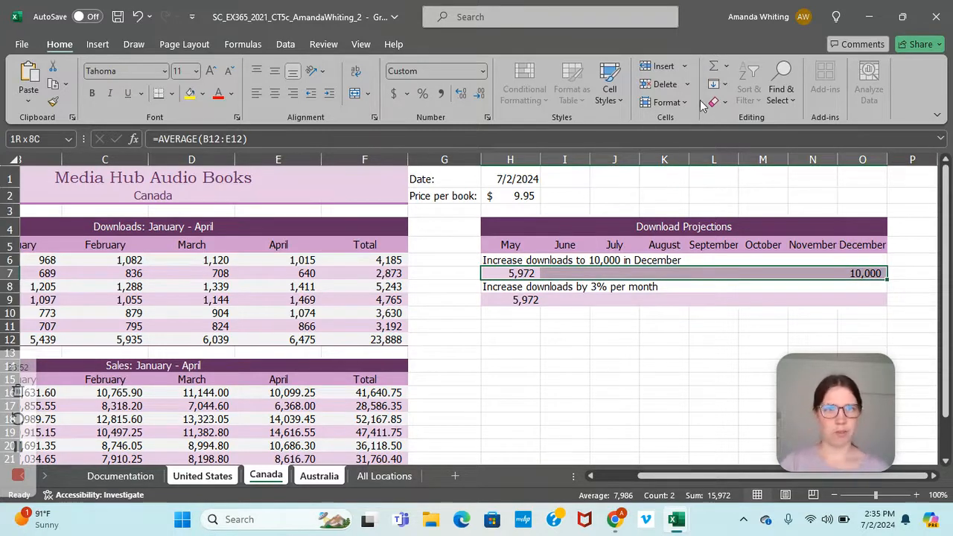
pyautogui.click(725, 85)
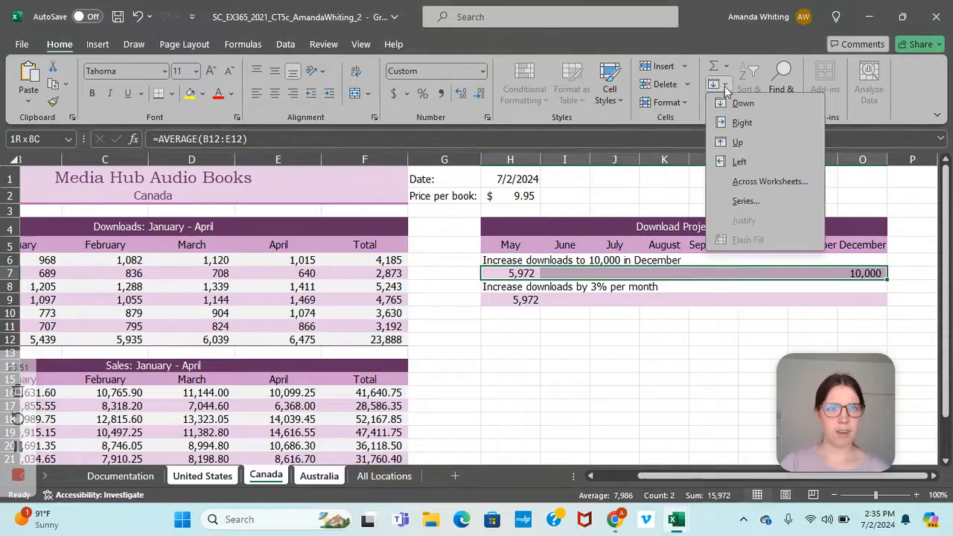
pyautogui.click(741, 200)
pyautogui.click(674, 204)
pyautogui.click(755, 241)
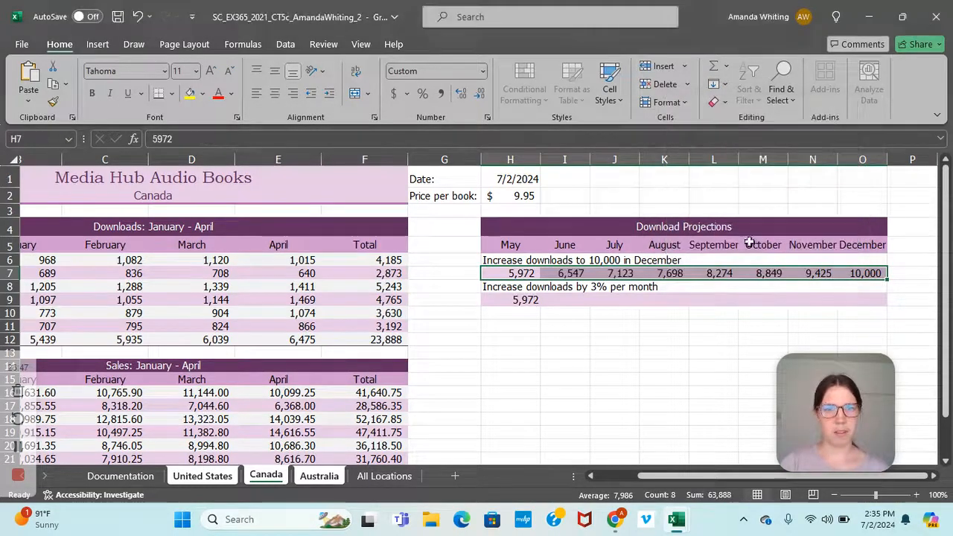
# - Fill H9:O9 from May through December with a growth series using a step value of 1.03
pyautogui.click(530, 301)
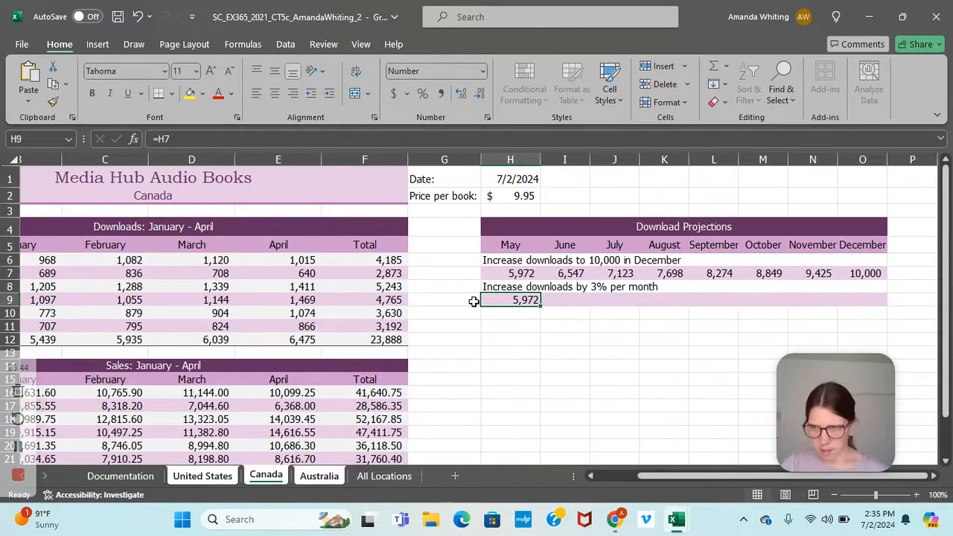
pyautogui.keyDown('shift'); pyautogui.click(864, 304); pyautogui.keyUp('shift')
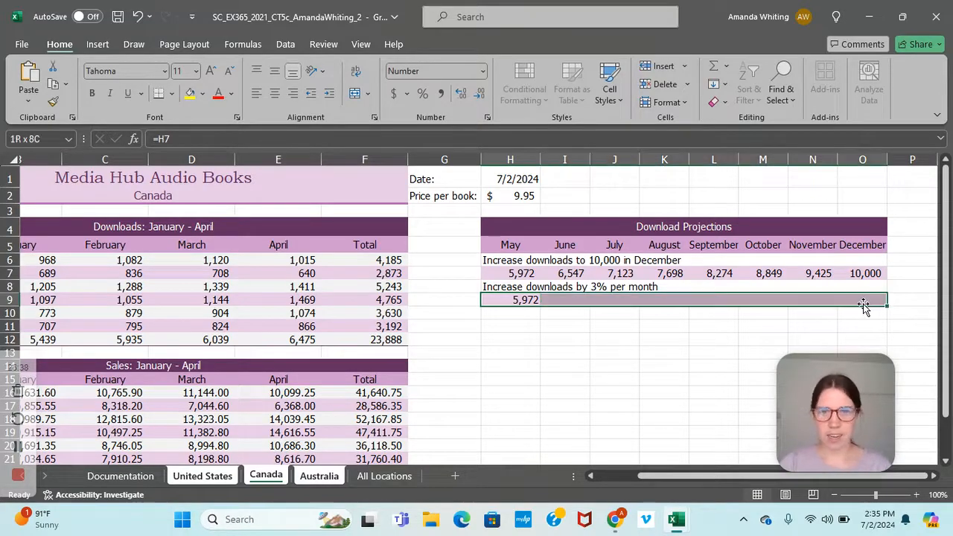
pyautogui.click(718, 84)
pyautogui.click(744, 201)
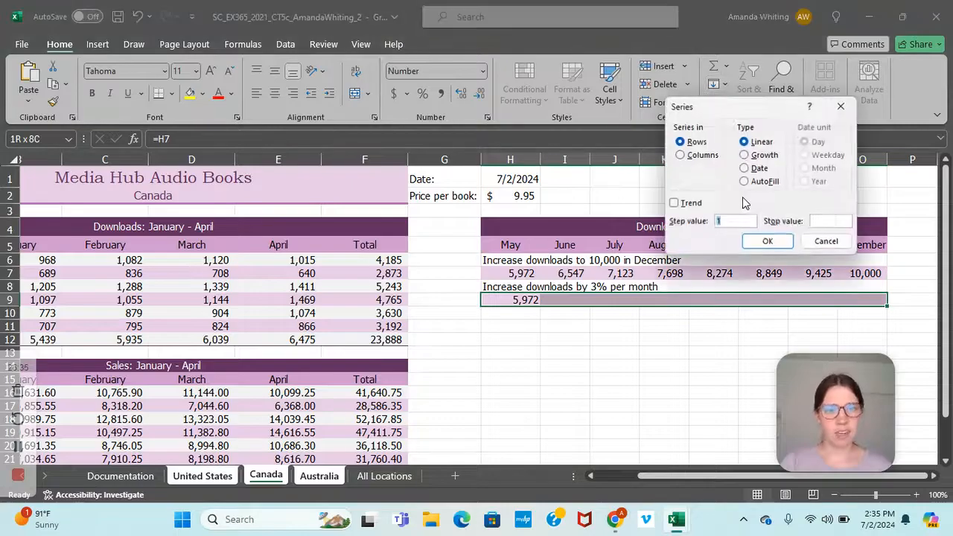
pyautogui.click(744, 156)
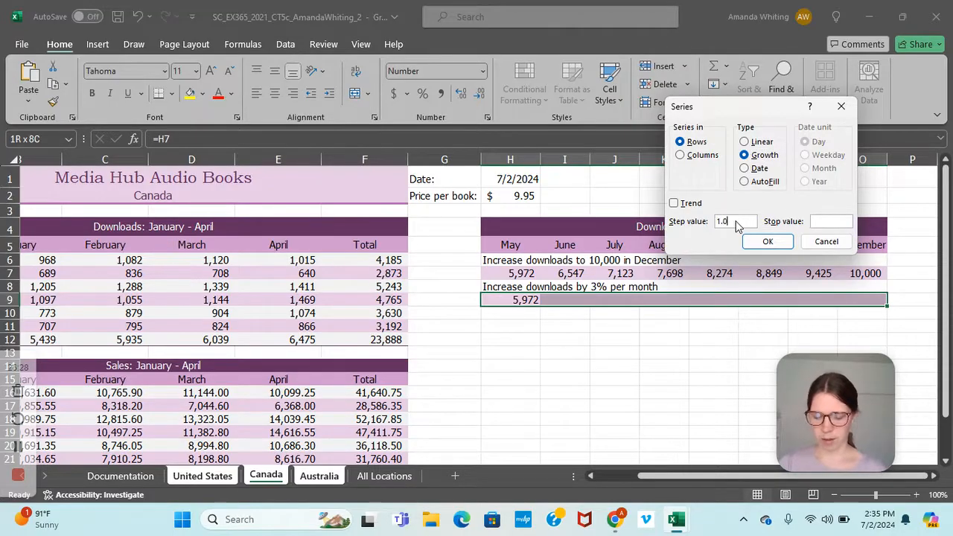
pyautogui.click(767, 242)
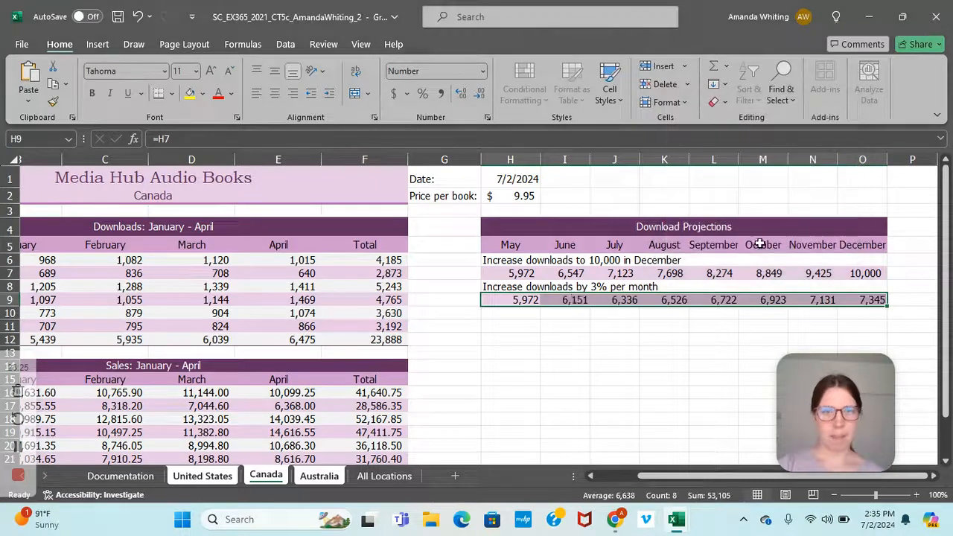
# - Repeat the linear Trend series fill over the 10,000-download projection in H7:O7
pyautogui.click(525, 272)
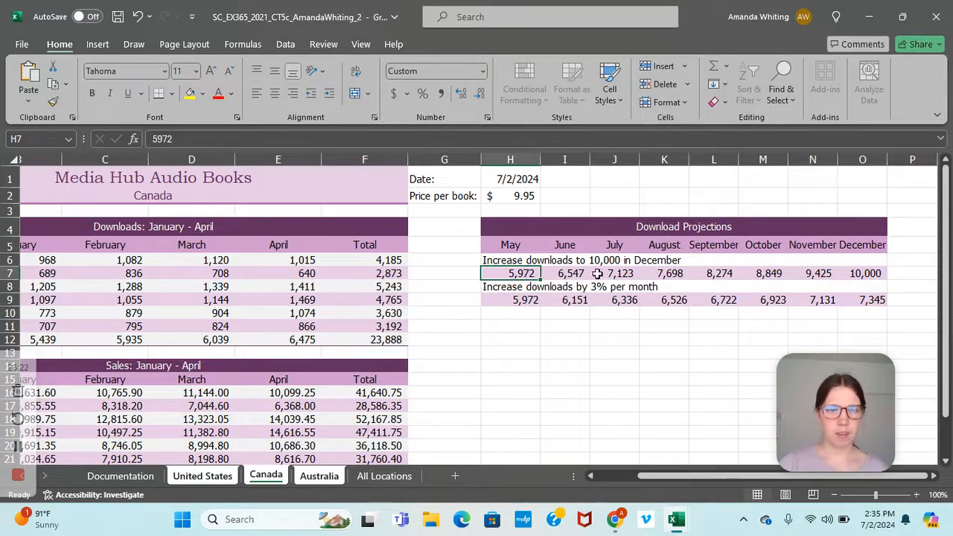
pyautogui.keyDown('shift'); pyautogui.click(856, 273); pyautogui.keyUp('shift')
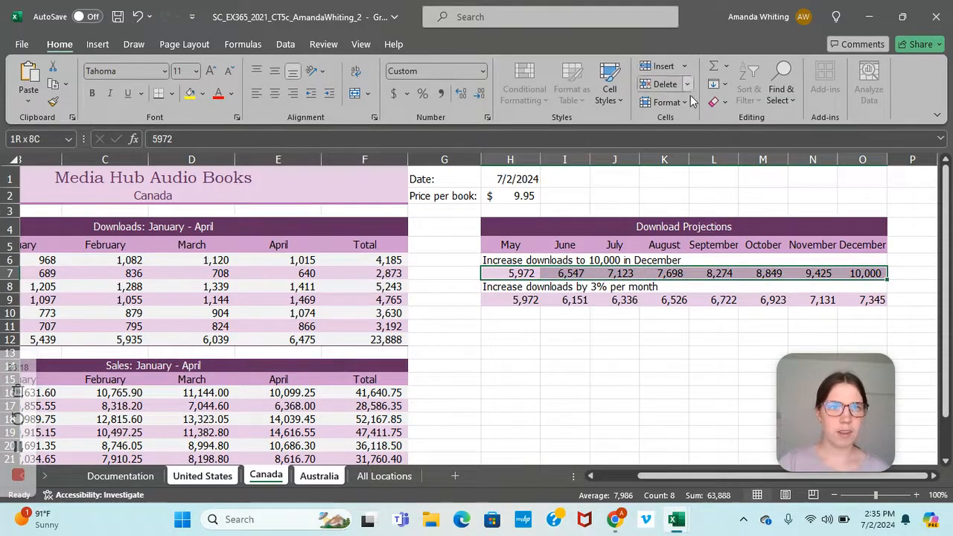
pyautogui.click(721, 84)
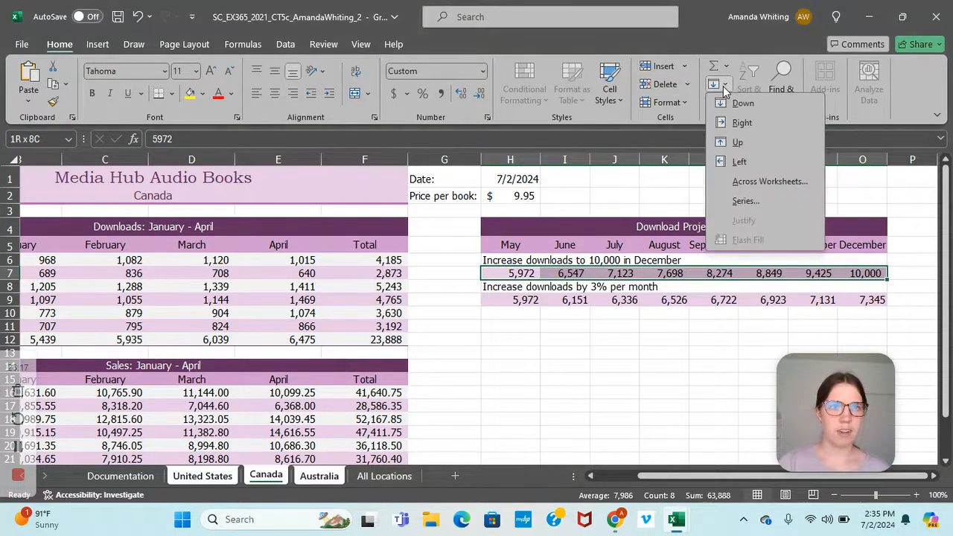
pyautogui.click(744, 201)
pyautogui.click(674, 204)
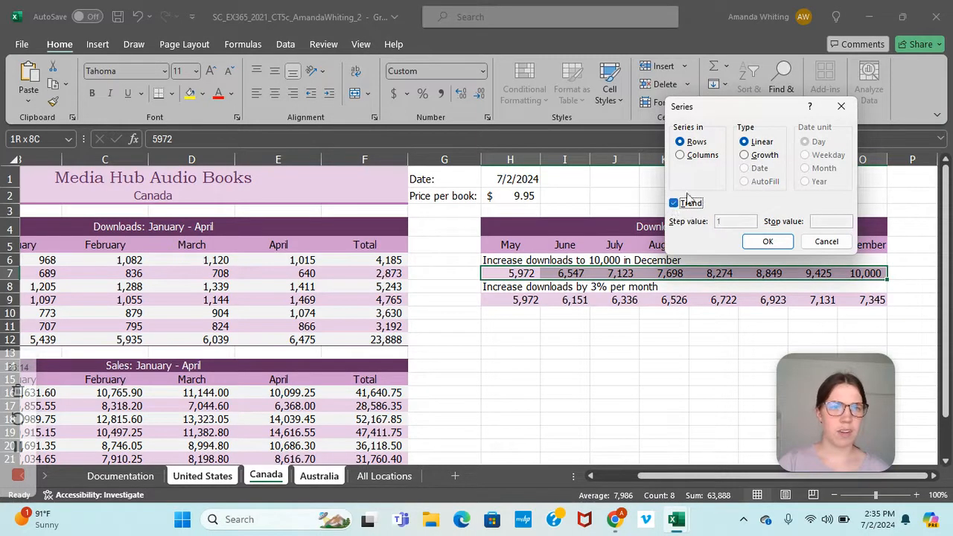
pyautogui.click(764, 242)
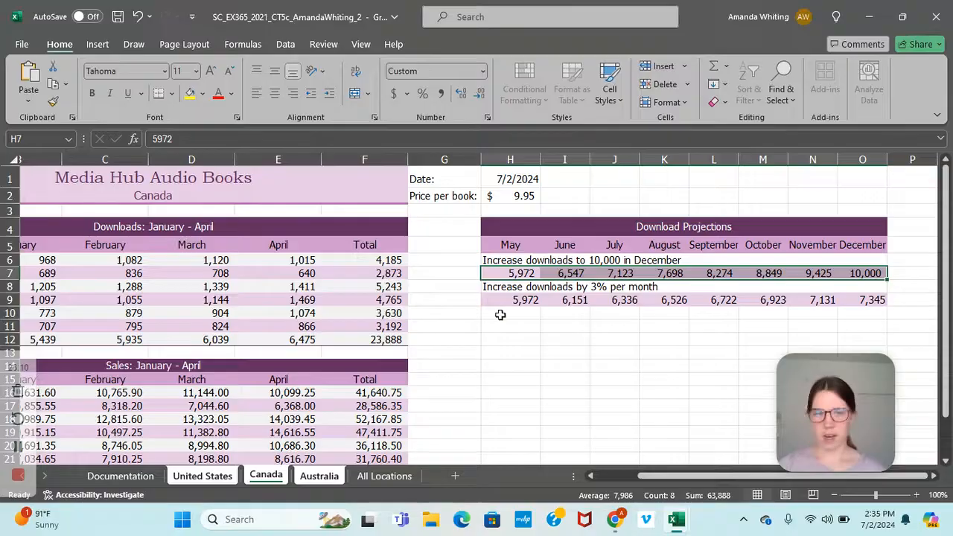
pyautogui.click(18, 446)
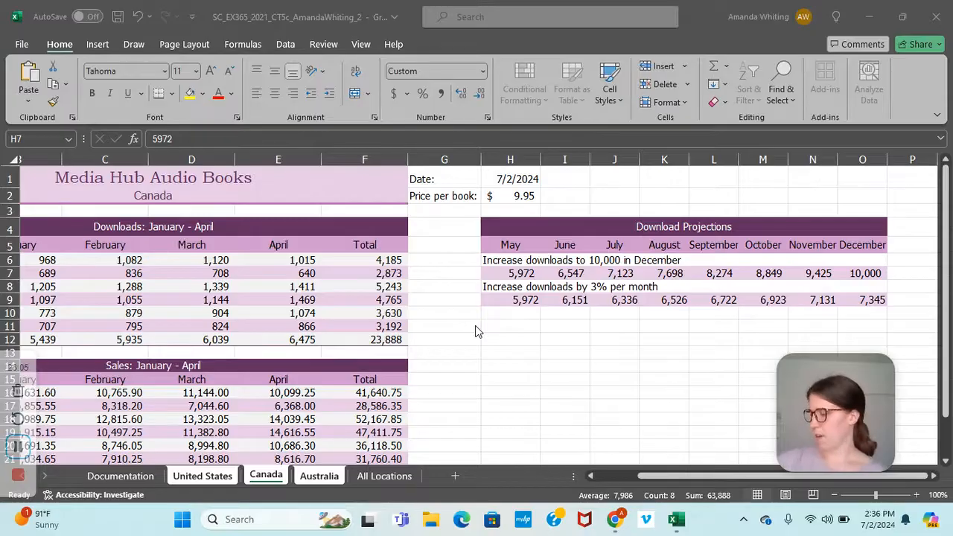
# - In cell B6 of All Locations, enter a 3-D SUM formula totalling B6 across the United States through Australia sheets
pyautogui.click(381, 476)
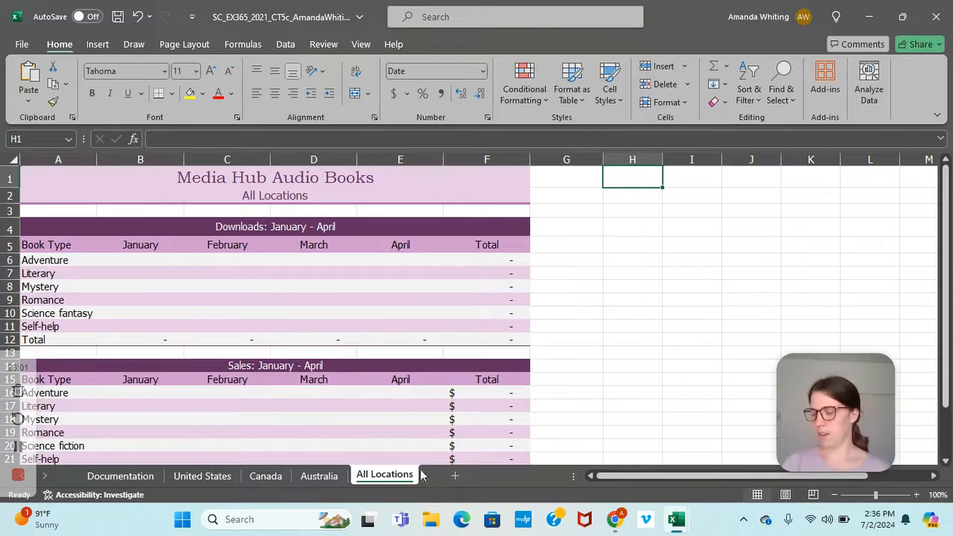
pyautogui.click(129, 262)
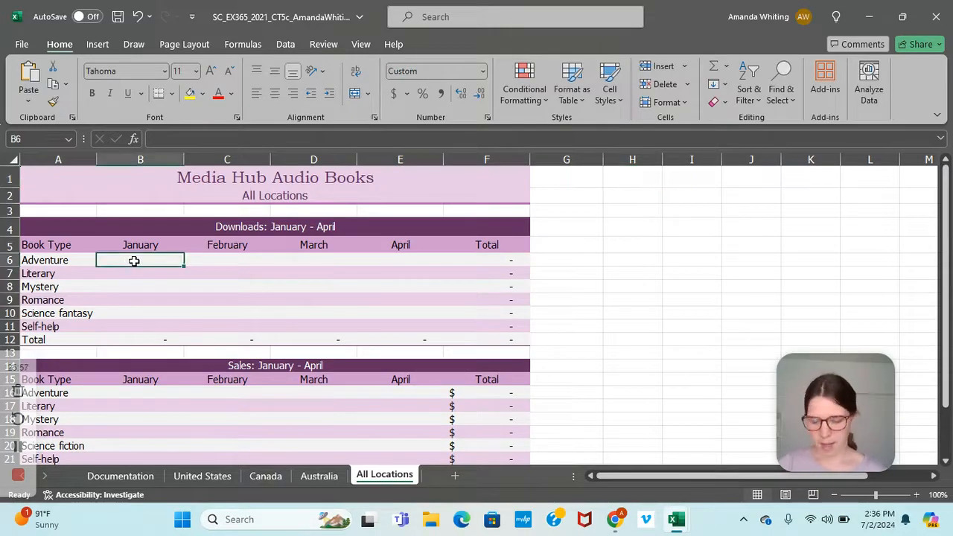
pyautogui.write('=SUM')
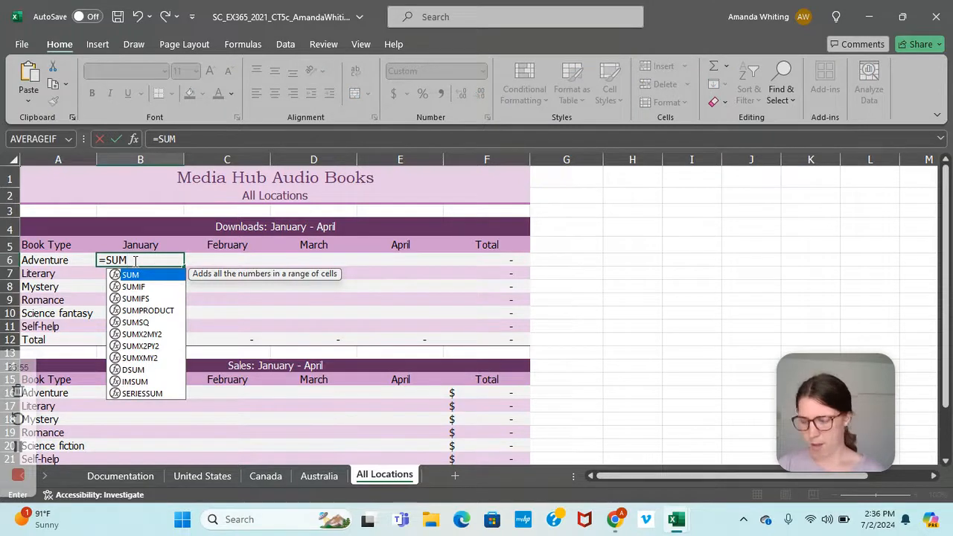
pyautogui.write('(')
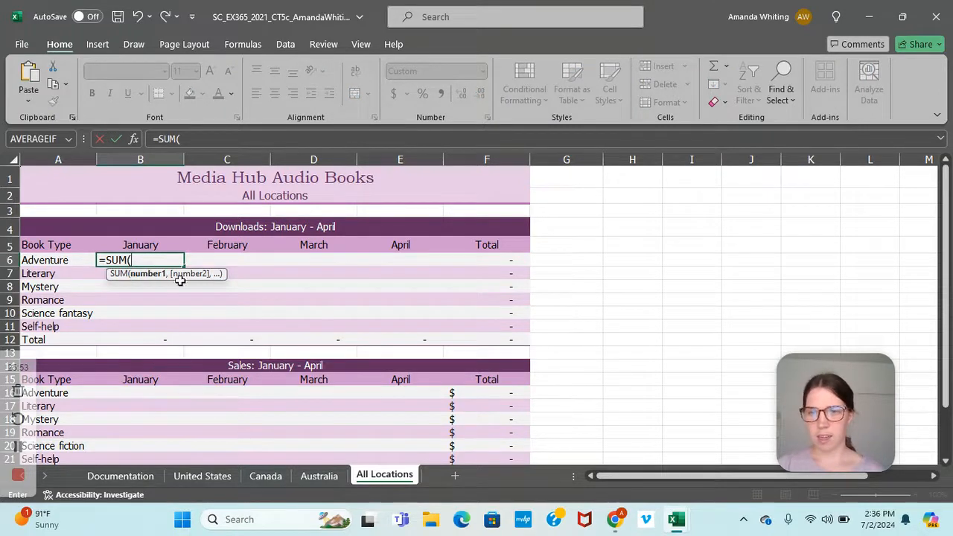
pyautogui.click(219, 477)
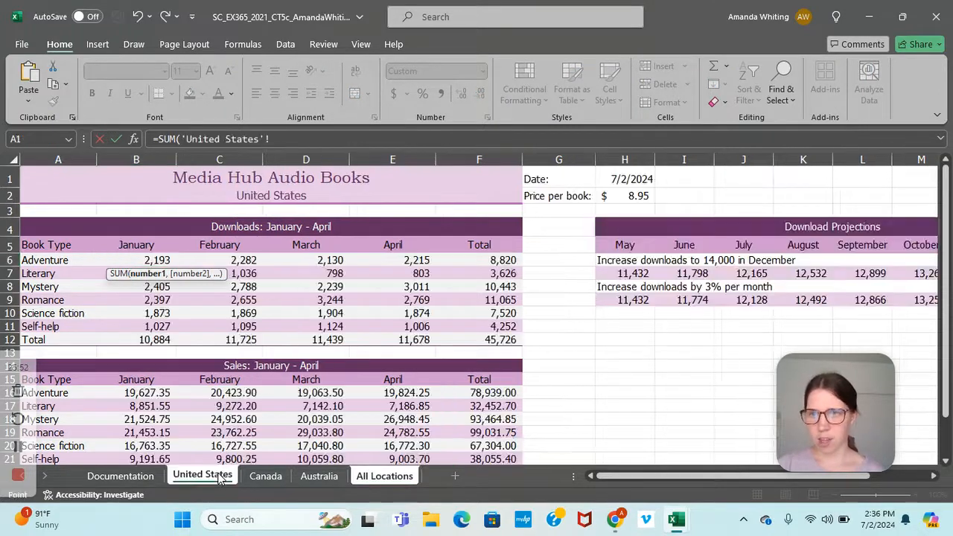
pyautogui.keyDown('shift'); pyautogui.click(320, 477); pyautogui.keyUp('shift')
pyautogui.click(141, 259)
pyautogui.press('Return')
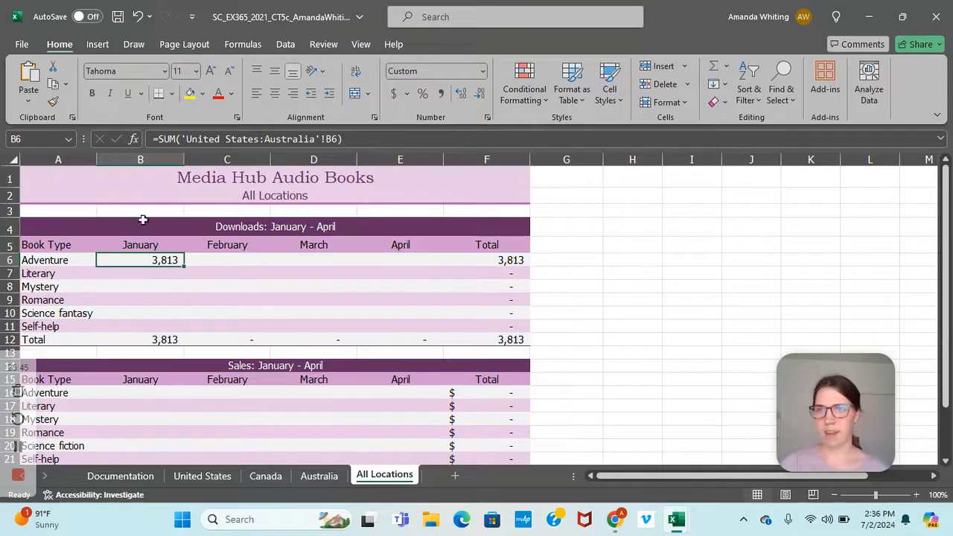
# - Copy the January Adventure downloads formula in B6 and paste only the formula into B7:B11 and C6:E11
pyautogui.rightClick(139, 260)
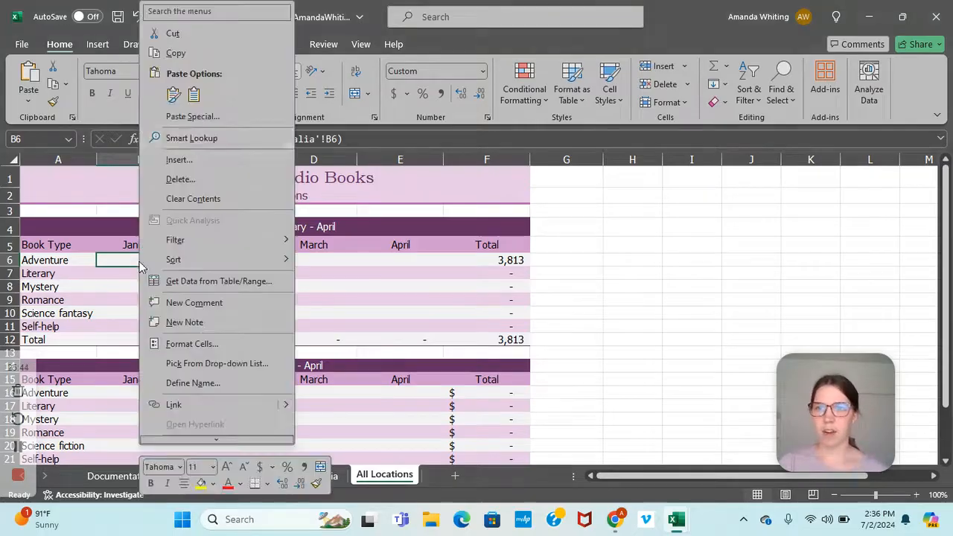
pyautogui.click(179, 51)
pyautogui.moveTo(160, 274); pyautogui.dragTo(157, 324)
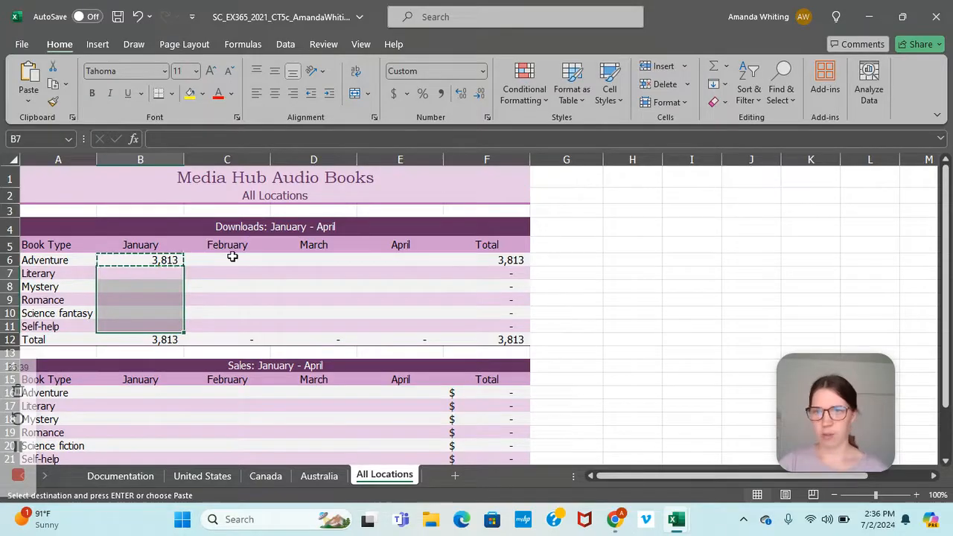
pyautogui.moveTo(221, 260); pyautogui.dragTo(366, 325)
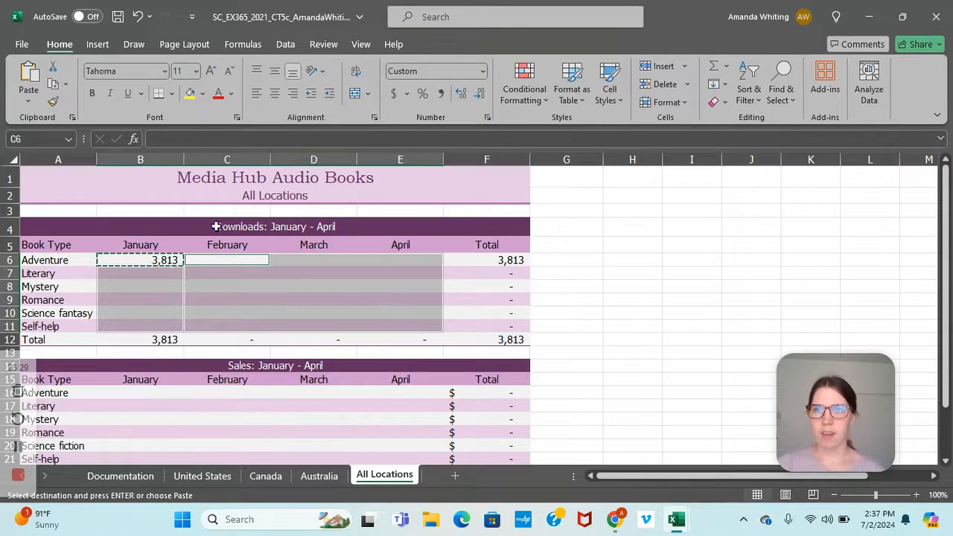
pyautogui.click(28, 101)
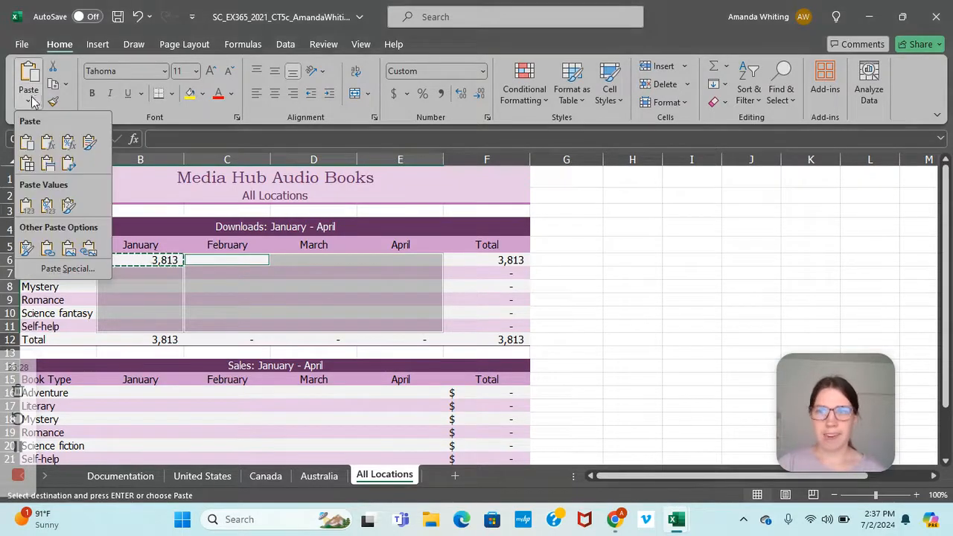
pyautogui.click(47, 141)
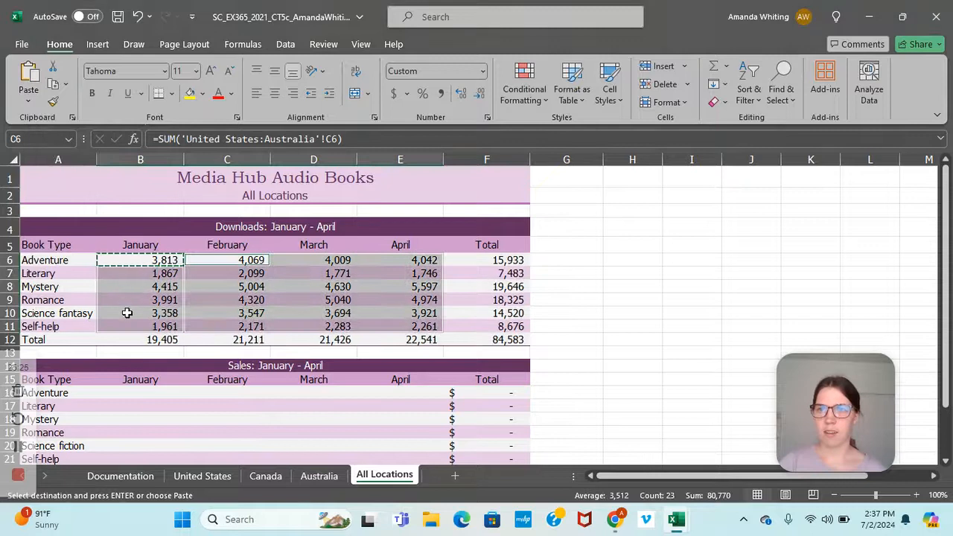
# - Paste the copied 3-D SUM formula, formulas only, into the sales range B16:E21
pyautogui.scroll(-2, 149, 311)
pyautogui.moveTo(152, 311); pyautogui.dragTo(376, 374)
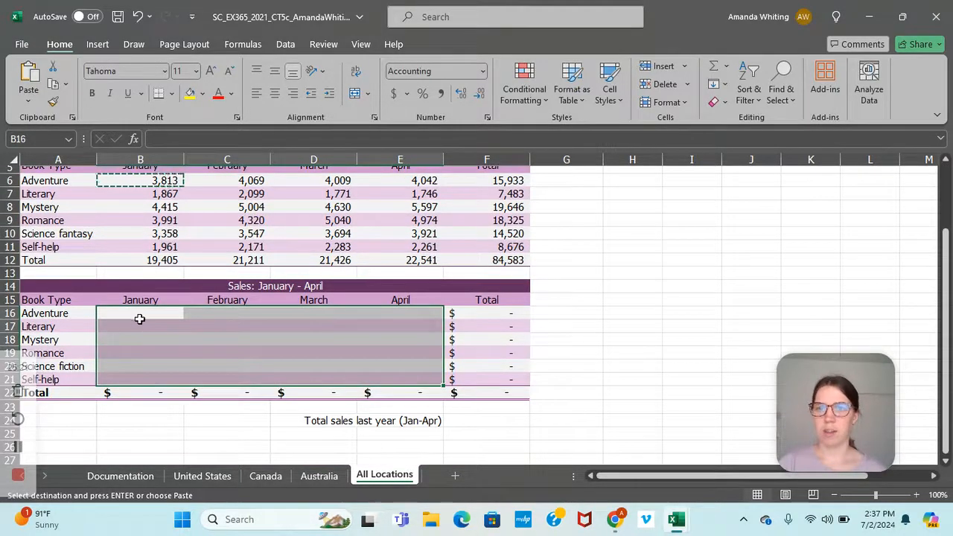
pyautogui.click(29, 101)
pyautogui.click(46, 142)
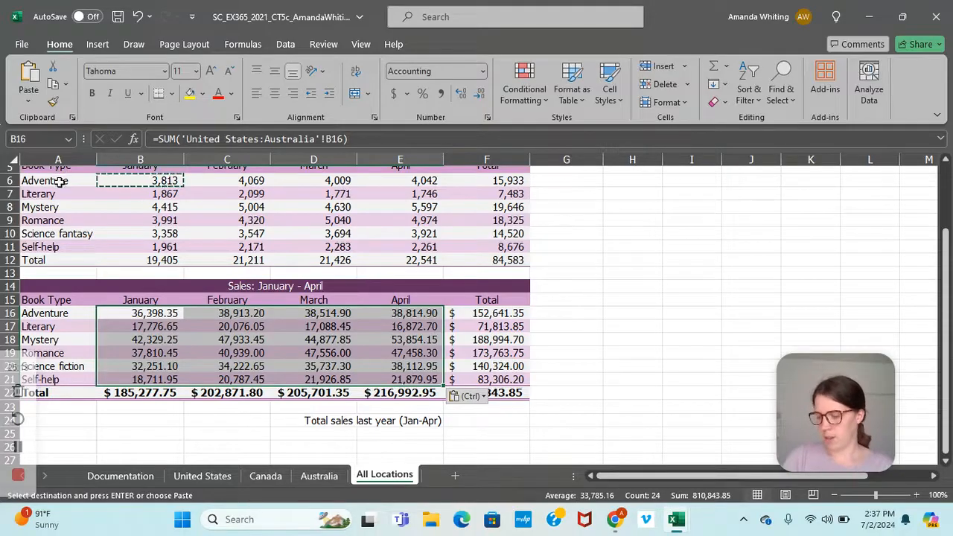
# - Wrap the January sales total formula in B22 in ROUNDUP with 0 decimal places, and fill it across through F22
pyautogui.doubleClick(135, 395)
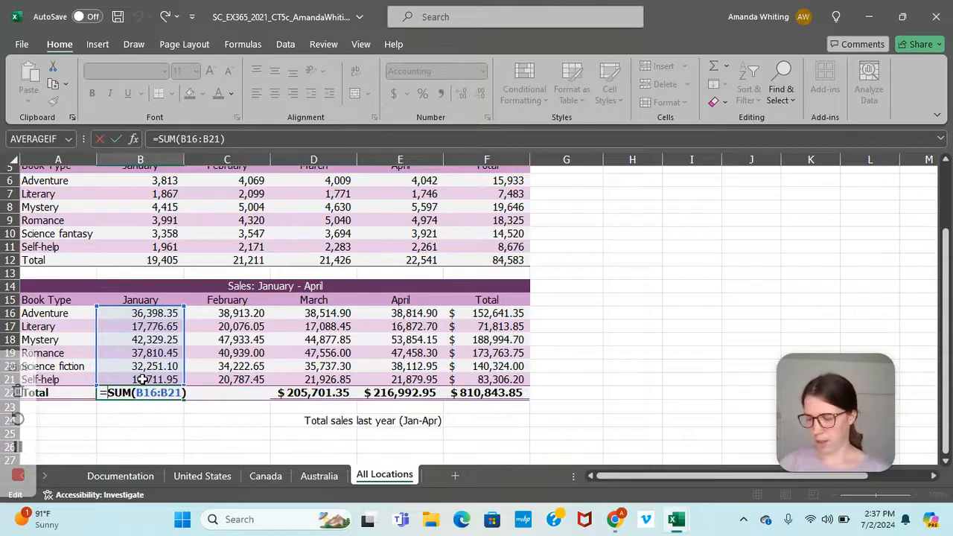
pyautogui.write('ROUNDUP(')
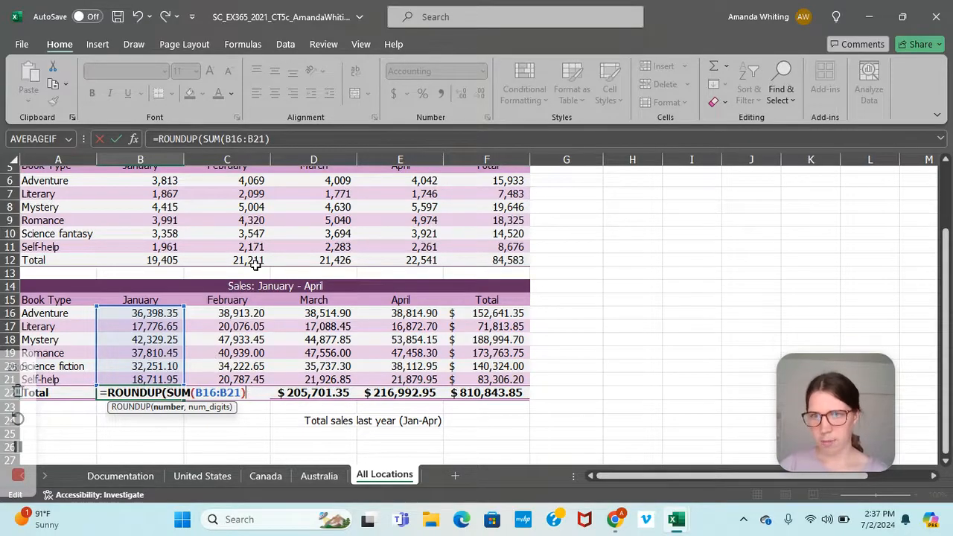
pyautogui.click(277, 139)
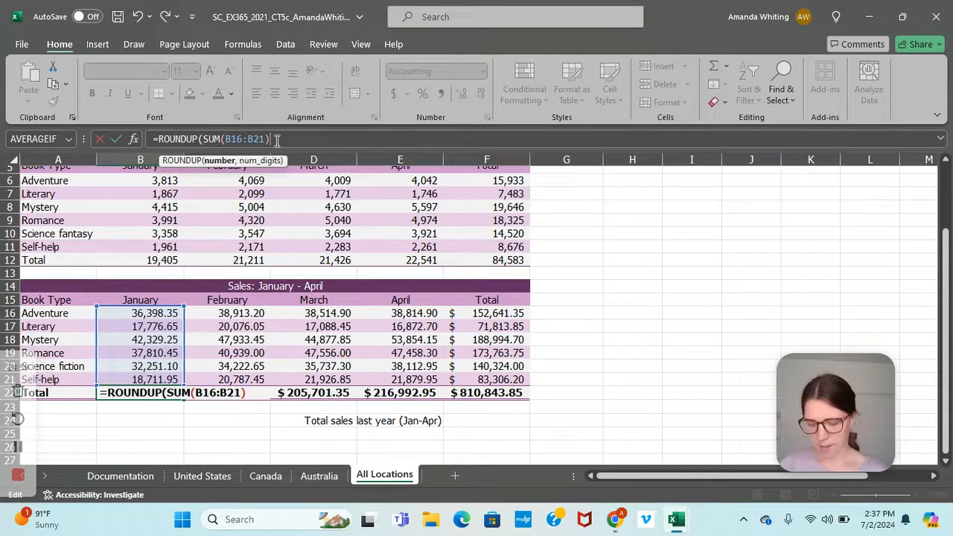
pyautogui.write(',0')
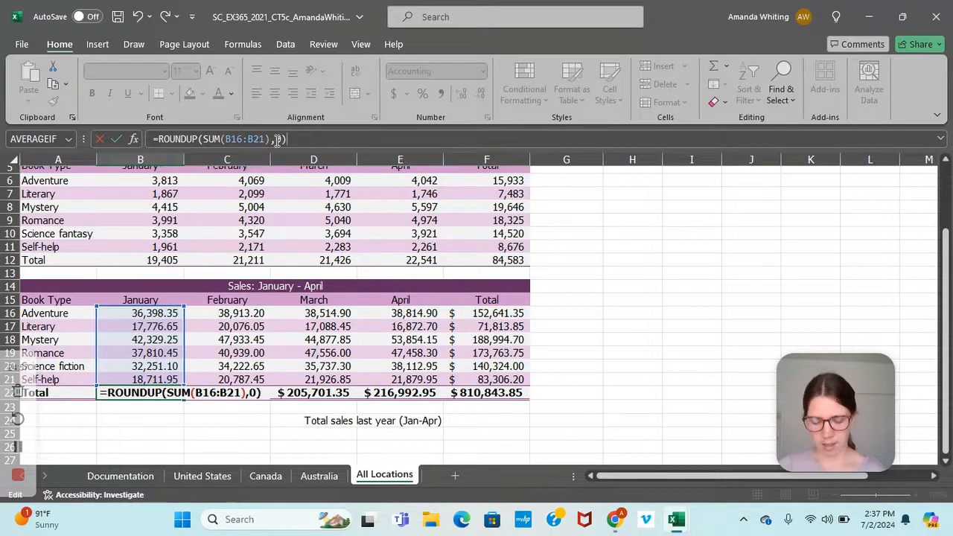
pyautogui.press('Return')
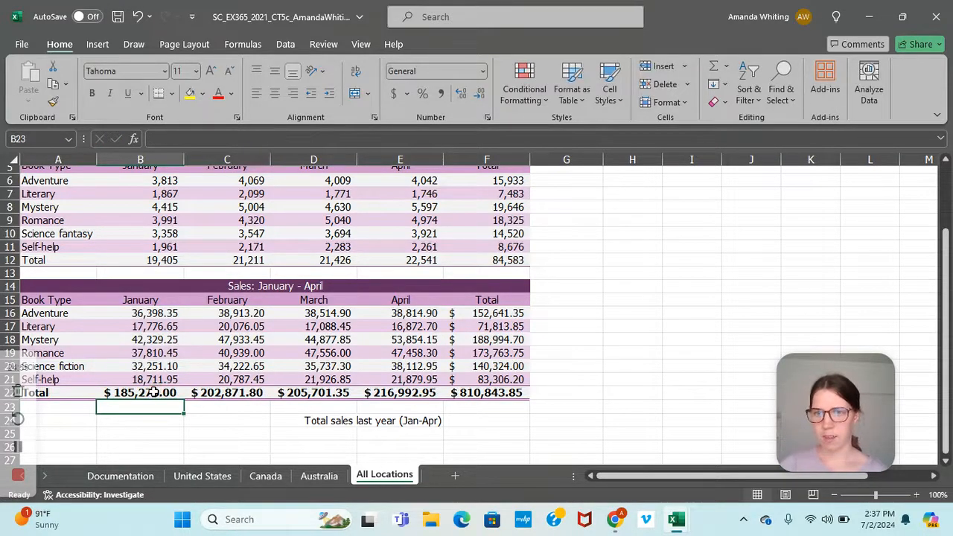
pyautogui.click(152, 392)
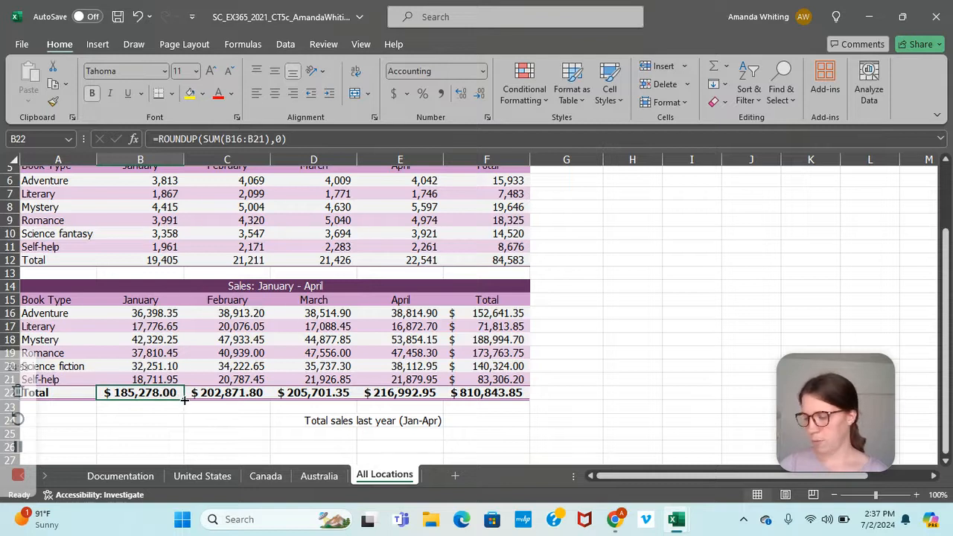
pyautogui.moveTo(184, 400); pyautogui.dragTo(520, 395)
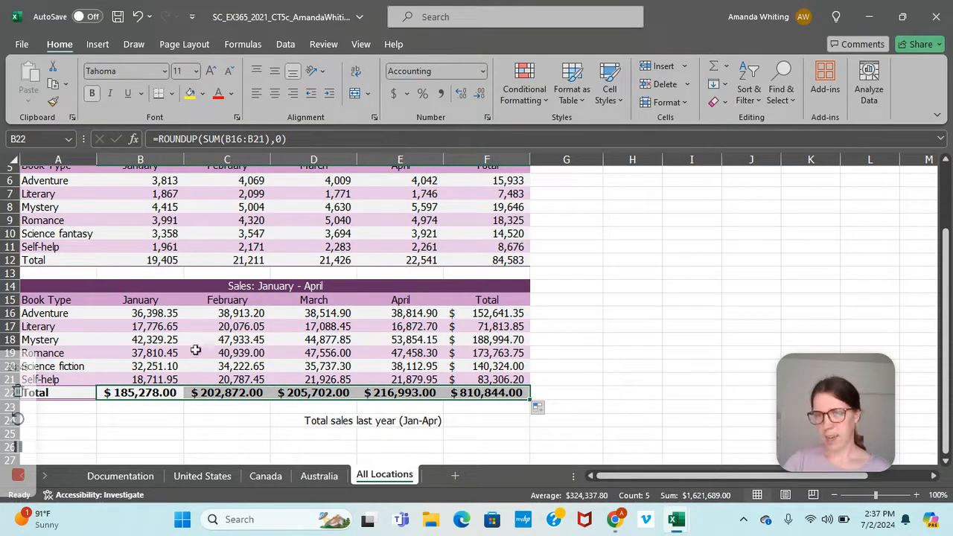
# - Insert a 3-D pie chart of the sales totals using the book types in A16:A21 and the totals in F16:F21
pyautogui.scroll(2, 74, 253)
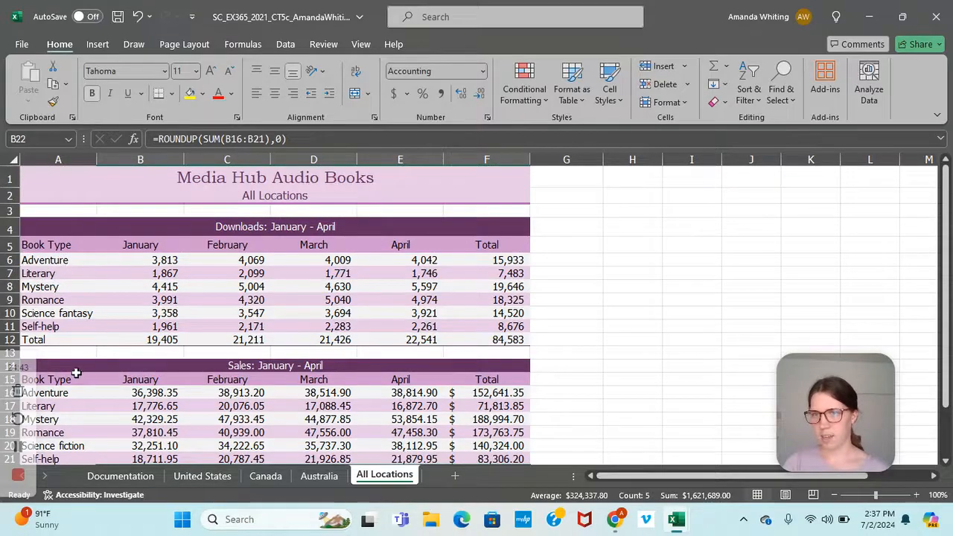
pyautogui.scroll(-2, 78, 350)
pyautogui.click(51, 314)
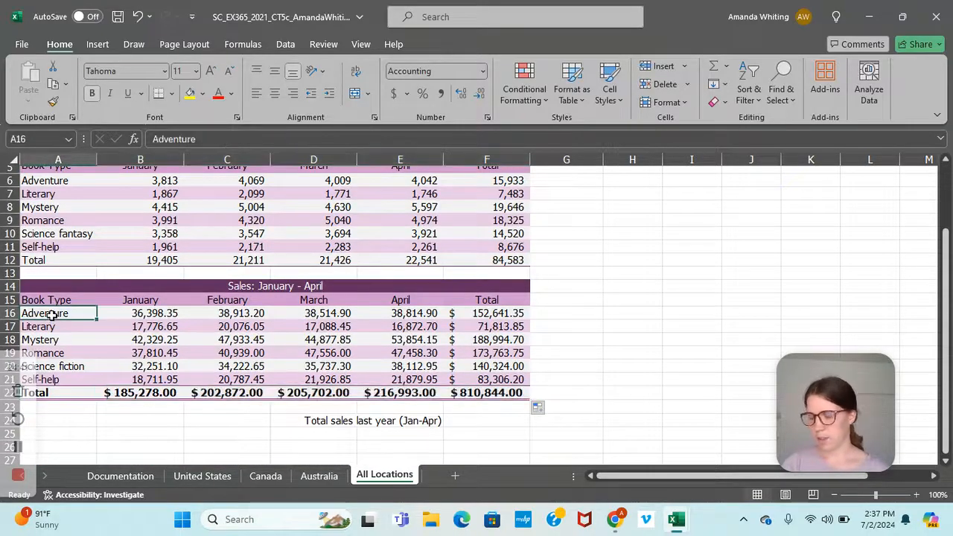
pyautogui.moveTo(51, 314); pyautogui.dragTo(58, 378)
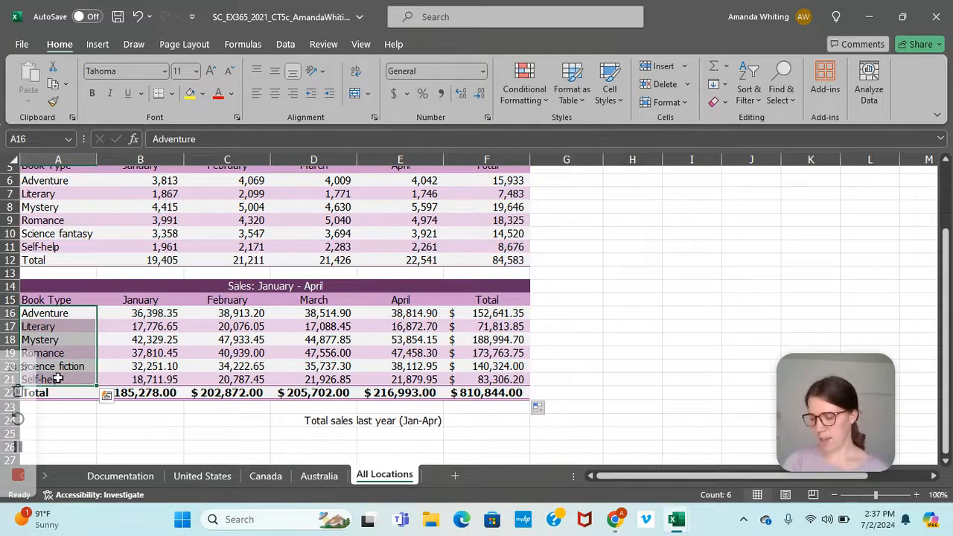
pyautogui.click(474, 314)
pyautogui.moveTo(475, 314); pyautogui.dragTo(477, 381)
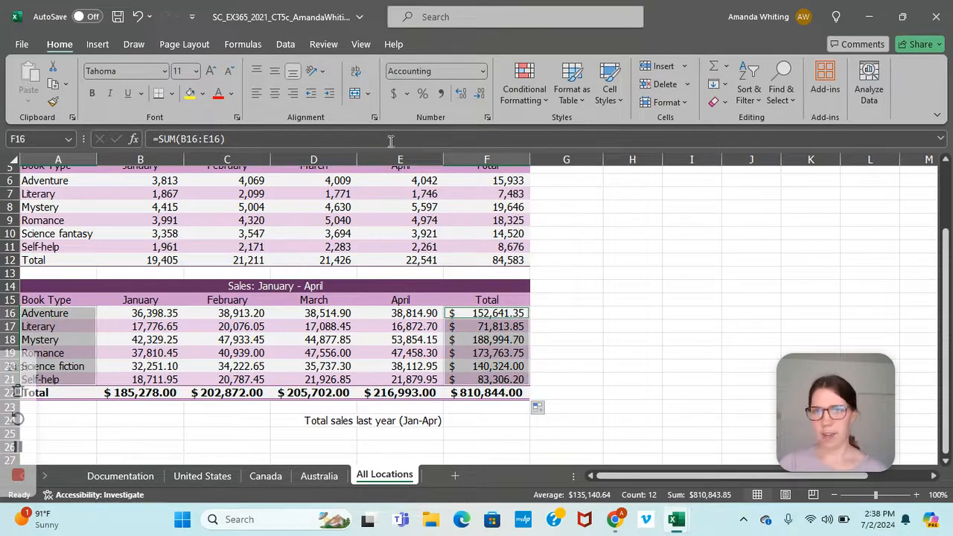
pyautogui.click(91, 45)
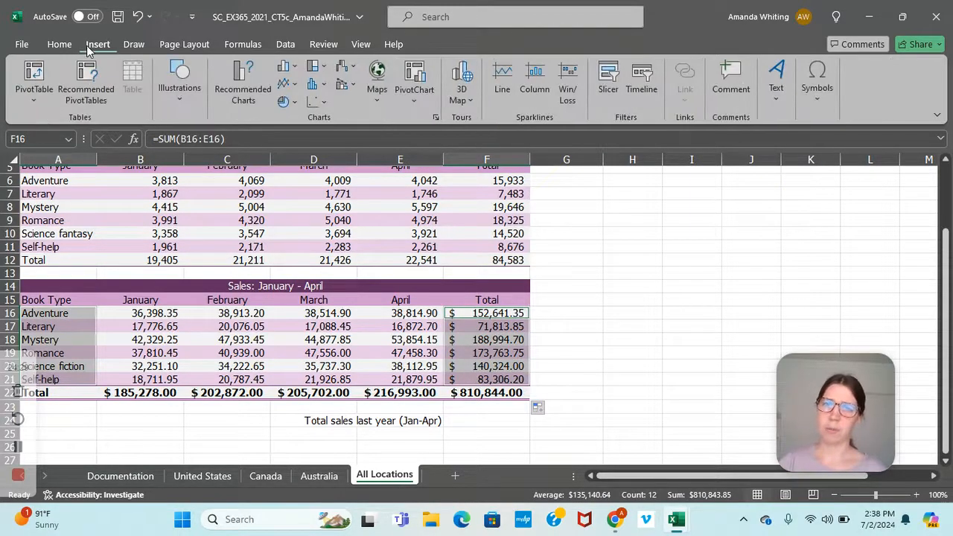
pyautogui.click(284, 102)
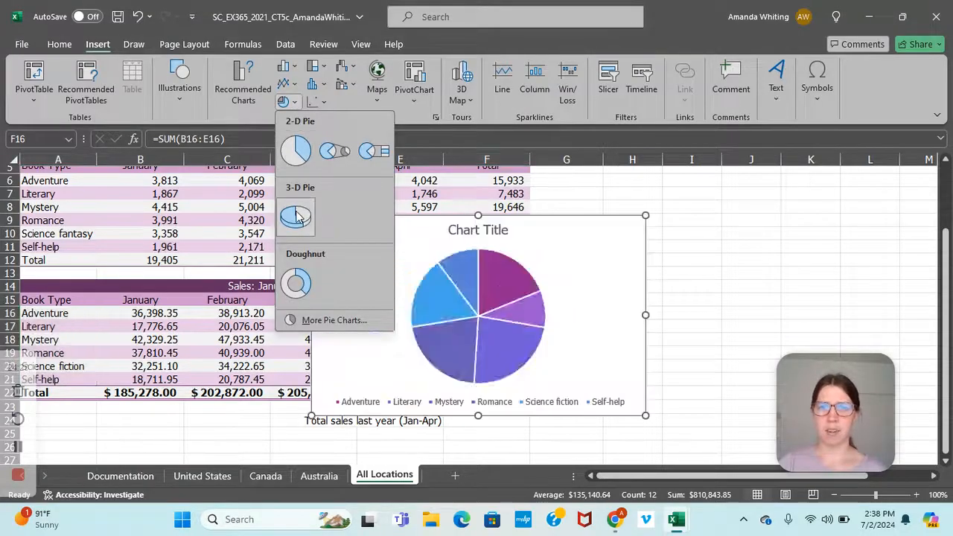
pyautogui.click(296, 216)
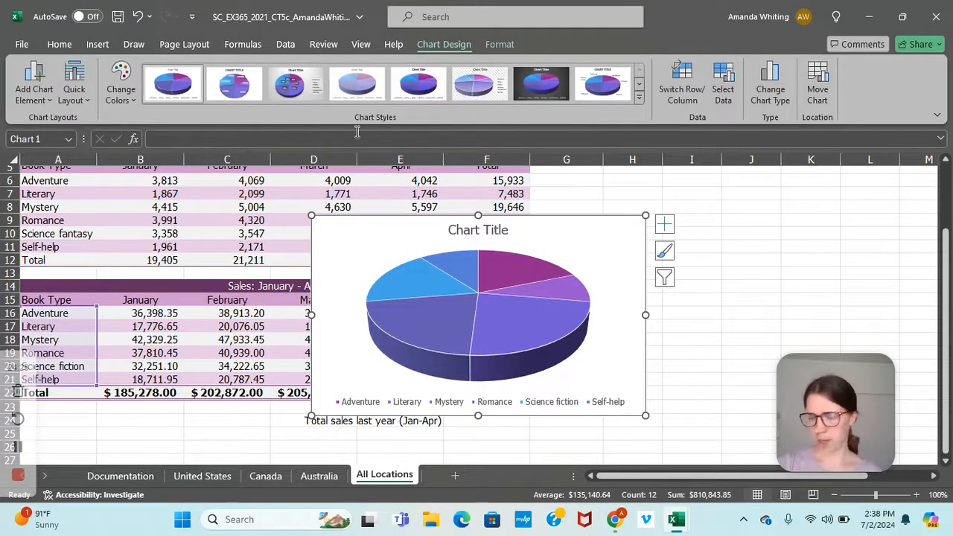
# - Move the pie chart below the sales table to start in B25, and widen it to end in F40
pyautogui.moveTo(358, 226); pyautogui.dragTo(143, 445)
pyautogui.scroll(-6, 405, 320)
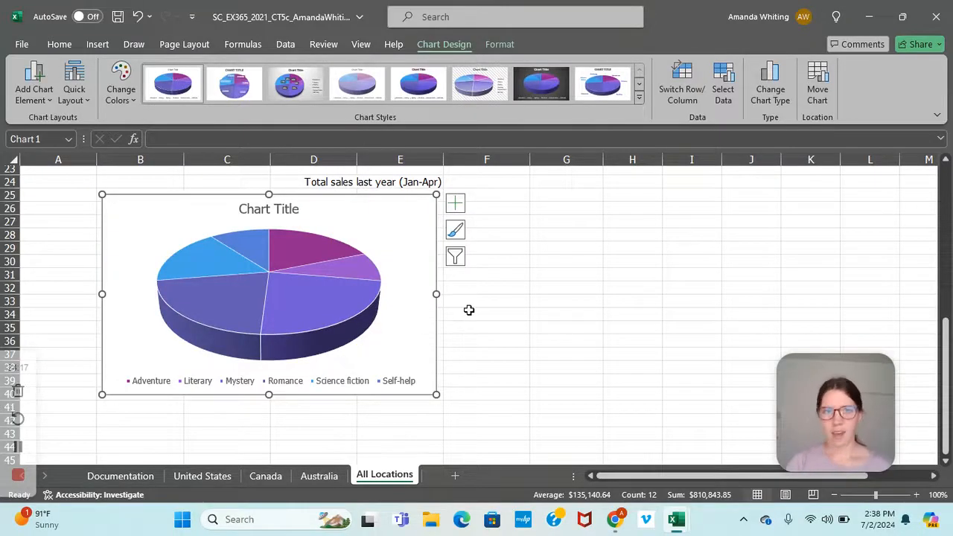
pyautogui.moveTo(436, 395); pyautogui.dragTo(514, 394)
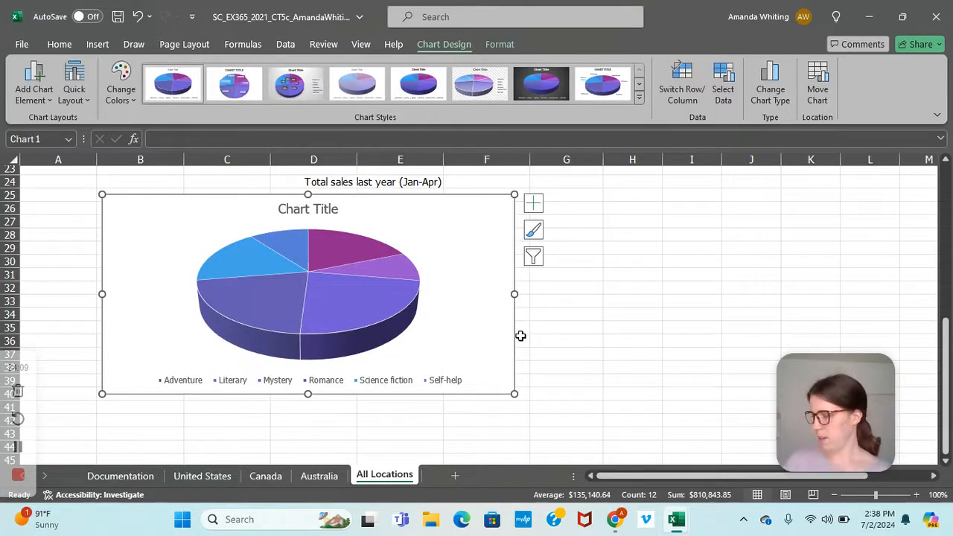
# - Change the pie chart's title to "Total Sales"
pyautogui.doubleClick(325, 208)
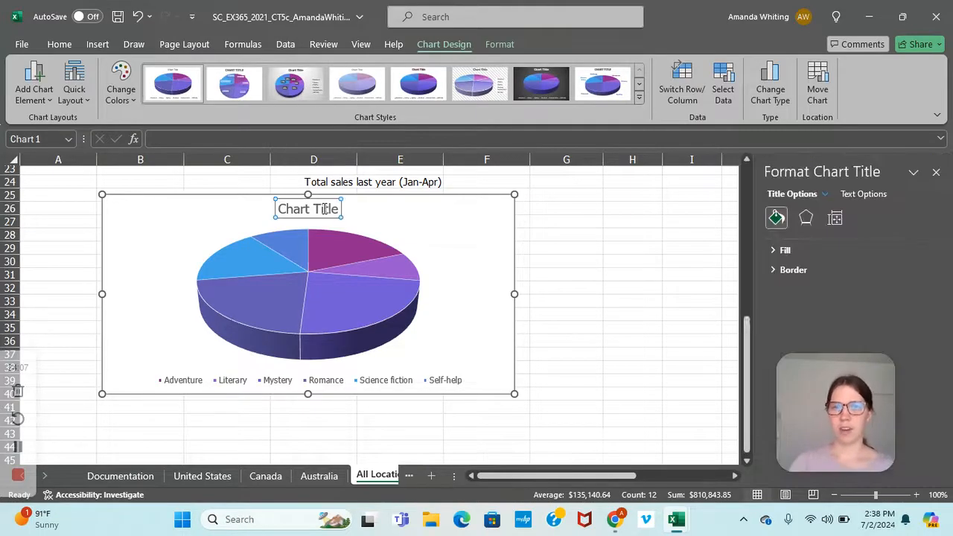
pyautogui.doubleClick(325, 209)
pyautogui.press('BackSpace')
pyautogui.press('BackSpace')
pyautogui.press('BackSpace')
pyautogui.press('BackSpace')
pyautogui.press('BackSpace')
pyautogui.press('BackSpace')
pyautogui.press('BackSpace')
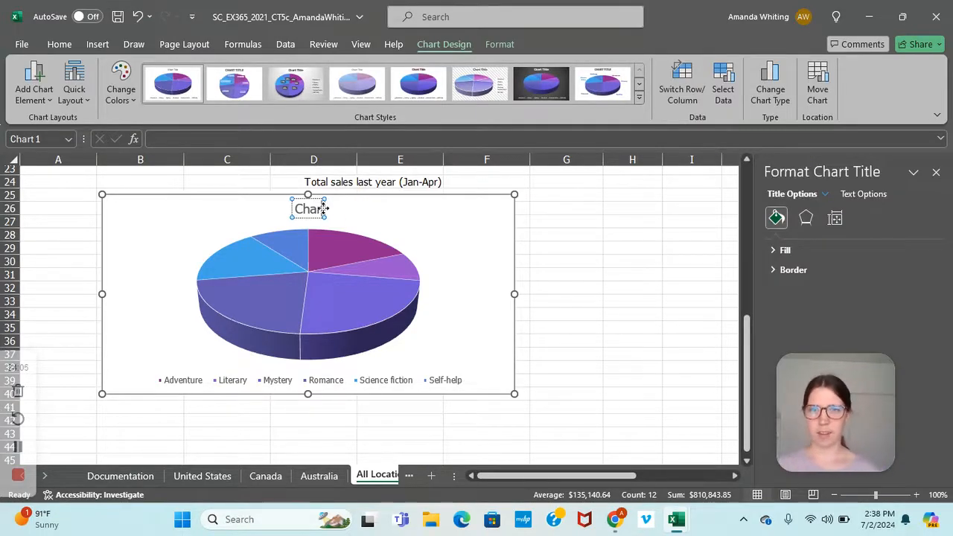
pyautogui.write('Total')
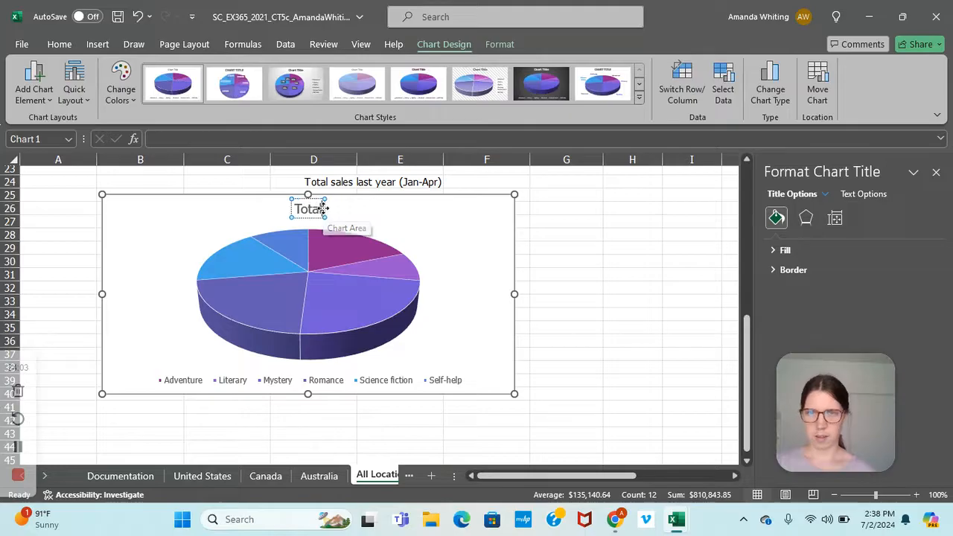
pyautogui.write(' Sales')
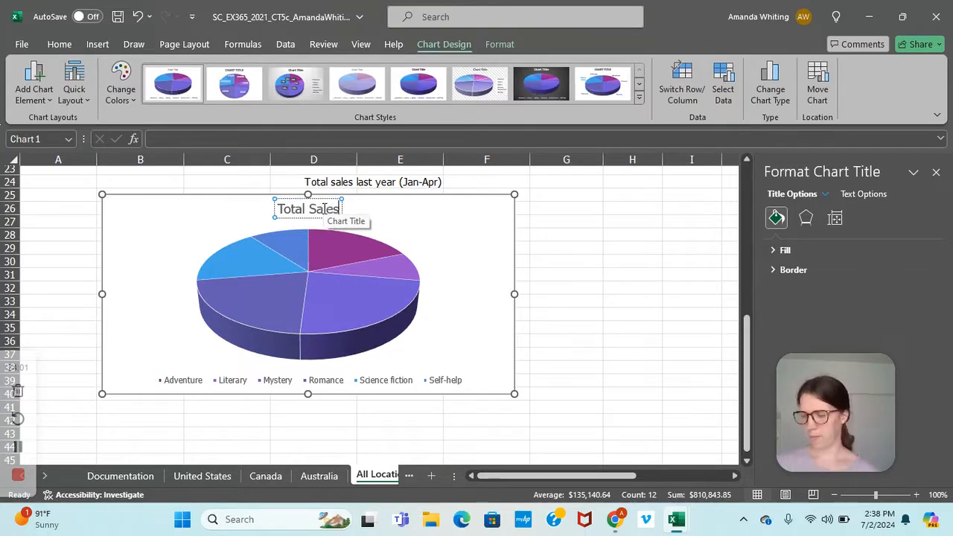
pyautogui.click(422, 212)
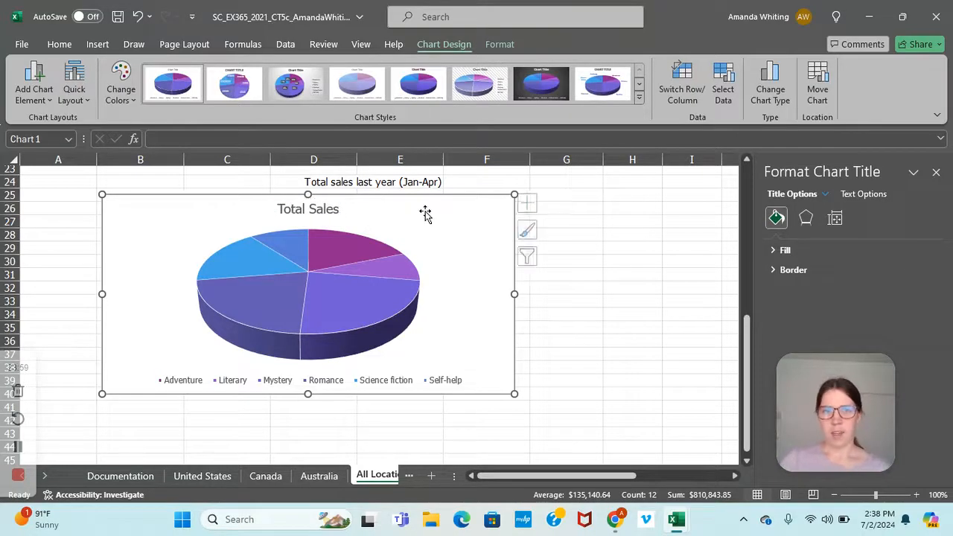
# - Add data labels to the Total Sales pie chart in the Outside End position, and open their detailed formatting options
pyautogui.click(533, 204)
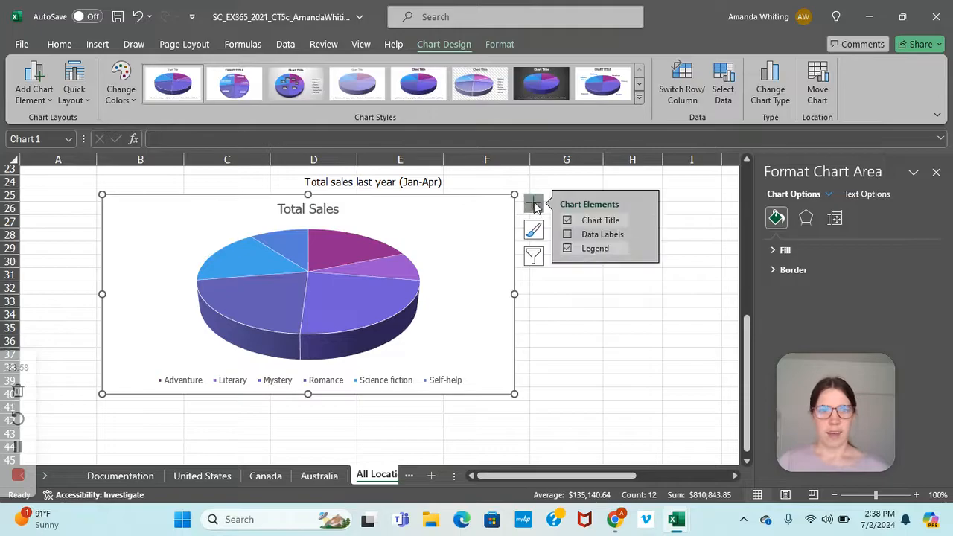
pyautogui.click(567, 234)
pyautogui.click(641, 236)
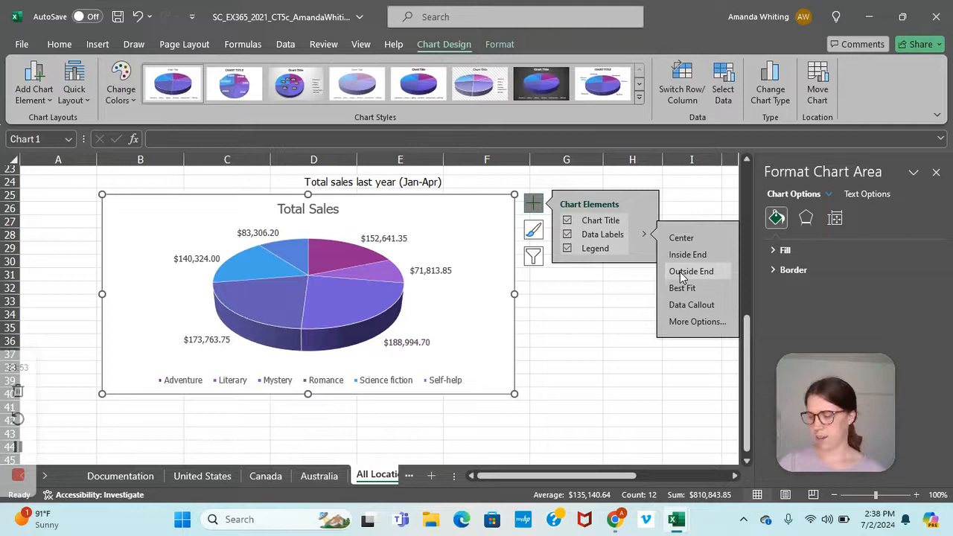
pyautogui.click(691, 321)
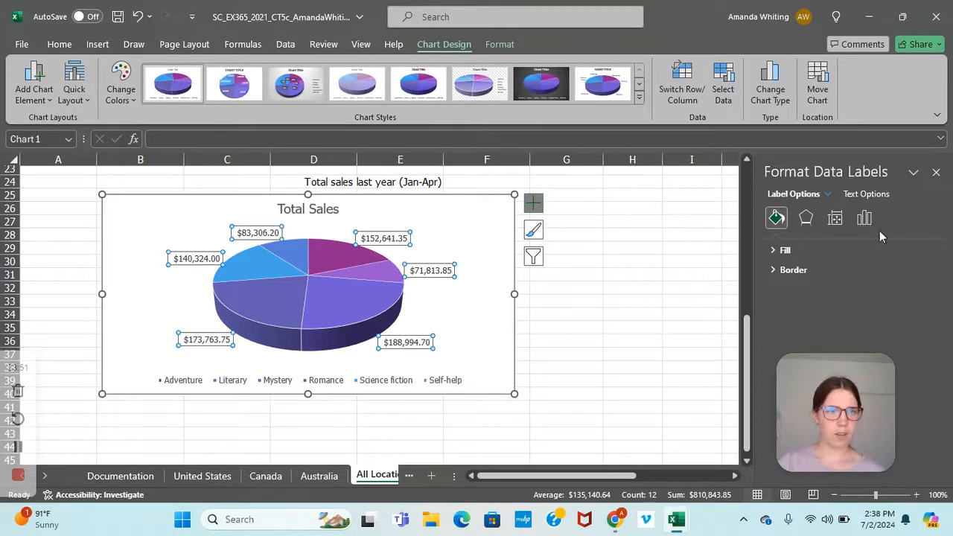
# - Set the pie chart's data labels to show the category name and percentage, without the value
pyautogui.click(864, 217)
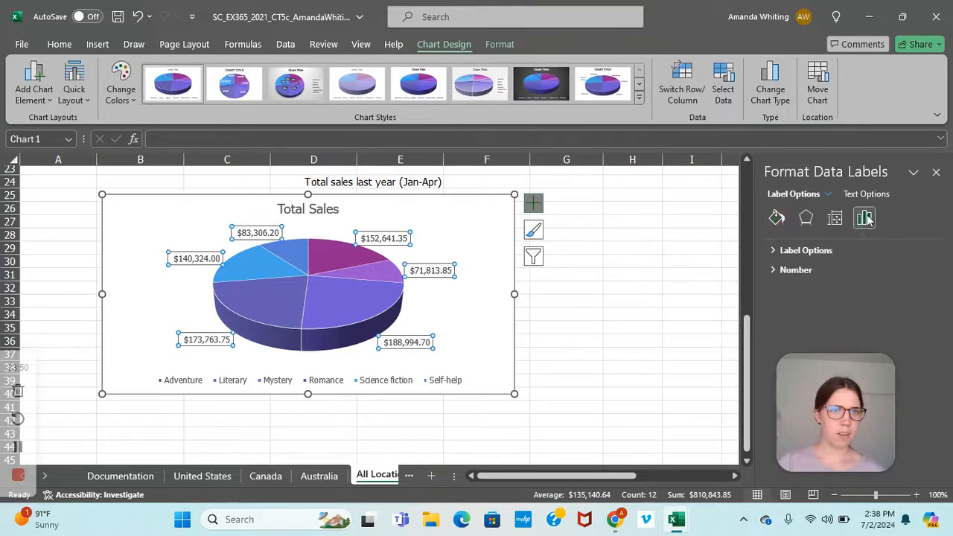
pyautogui.click(774, 251)
pyautogui.moveTo(828, 376); pyautogui.dragTo(131, 346)
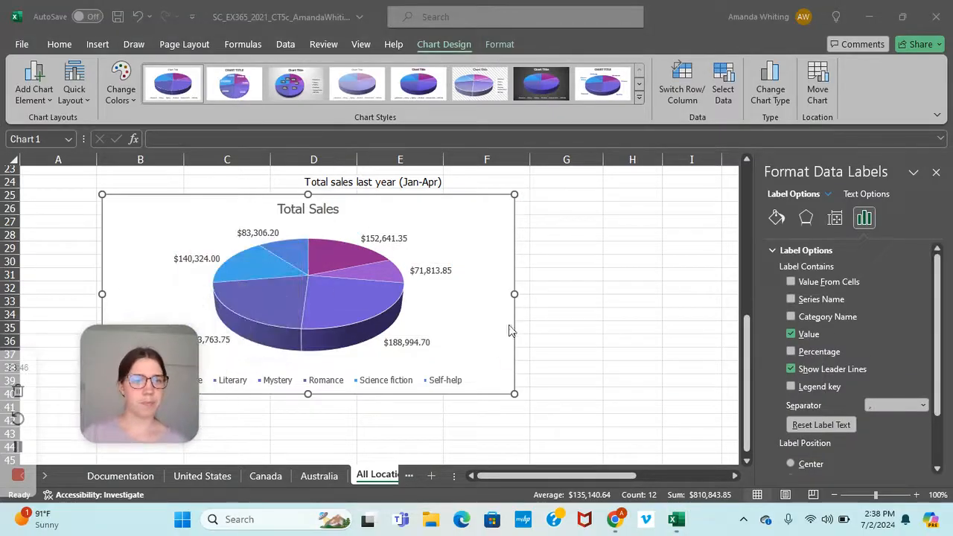
pyautogui.click(791, 317)
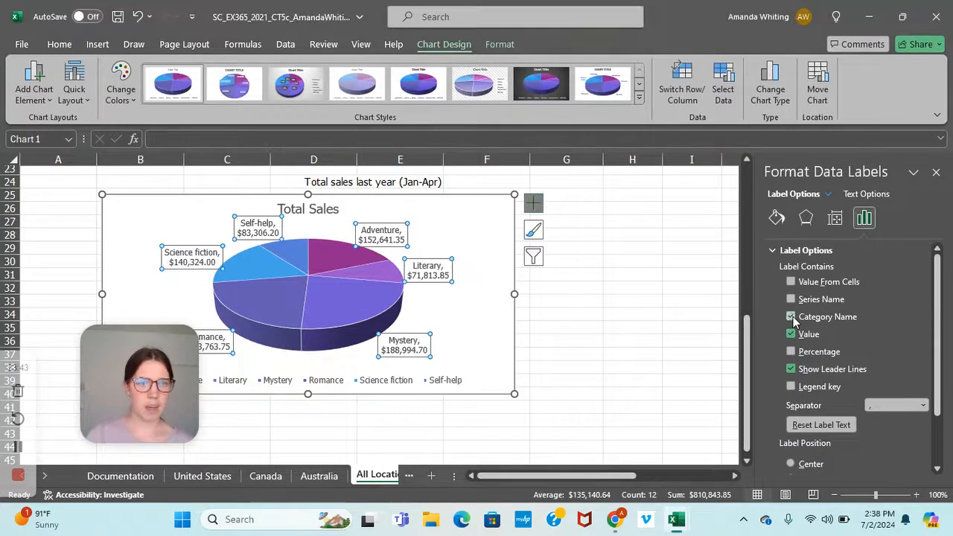
pyautogui.click(792, 353)
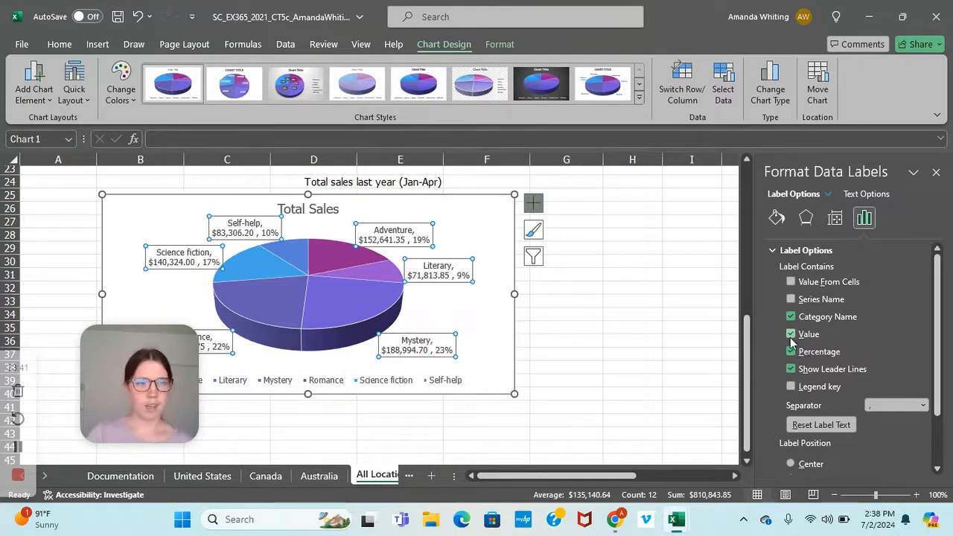
pyautogui.click(790, 335)
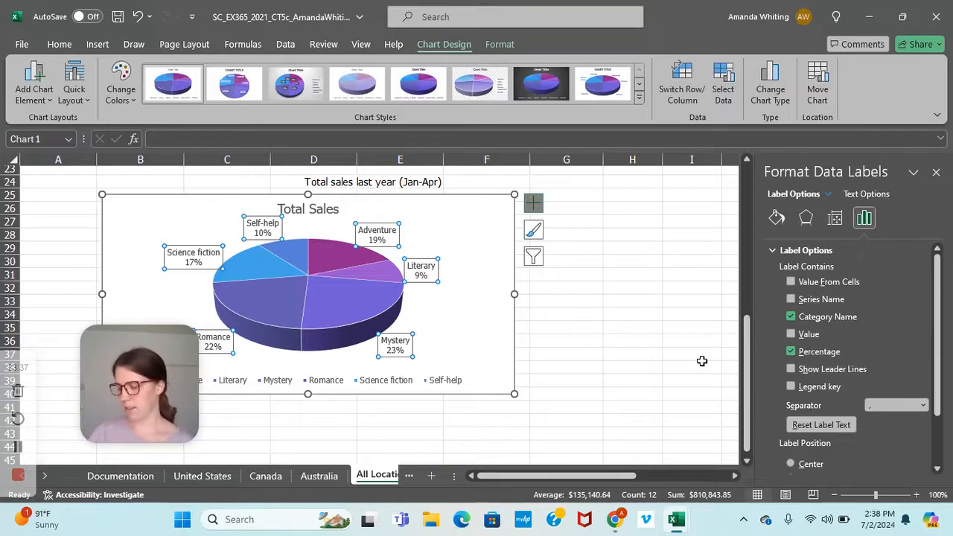
# - Format the data label numbers as Percentage with 1 decimal place
pyautogui.scroll(-3, 811, 397)
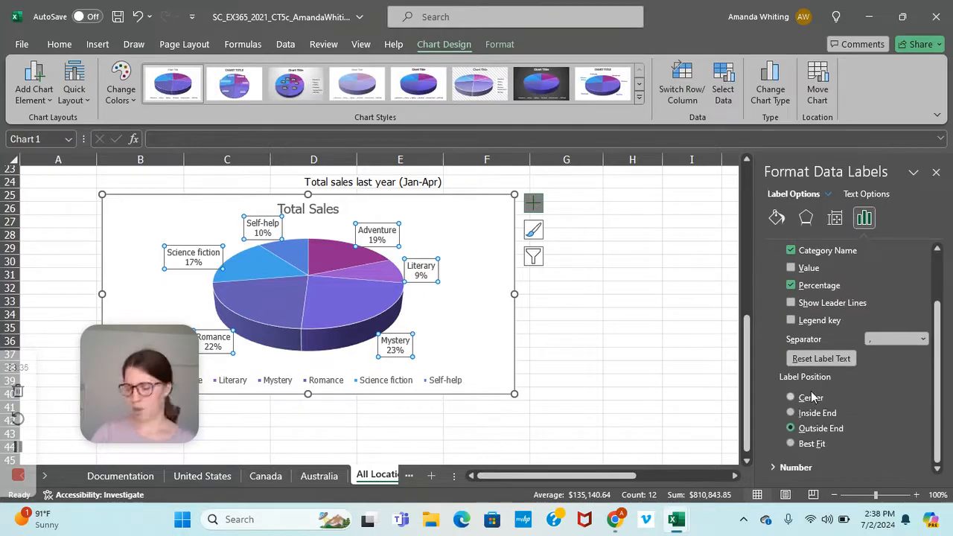
pyautogui.click(774, 468)
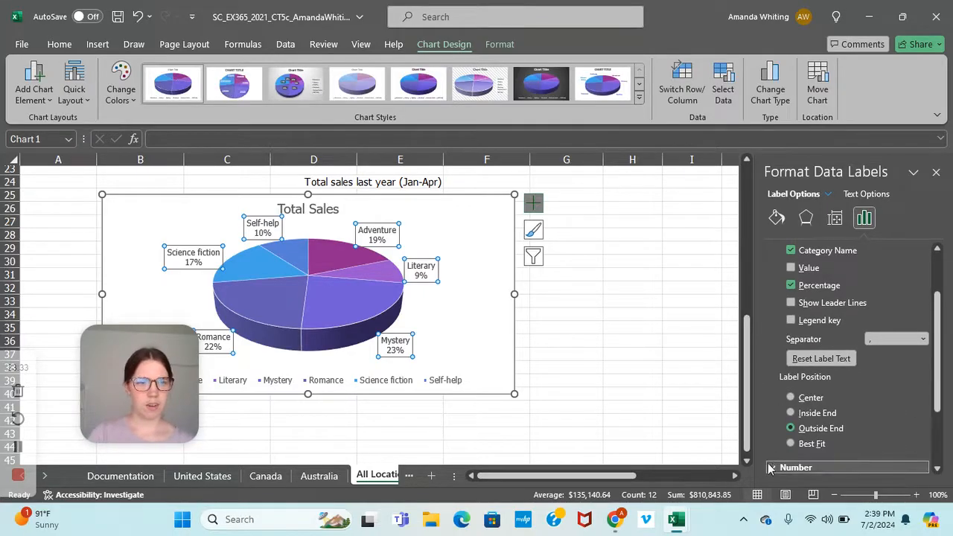
pyautogui.click(839, 397)
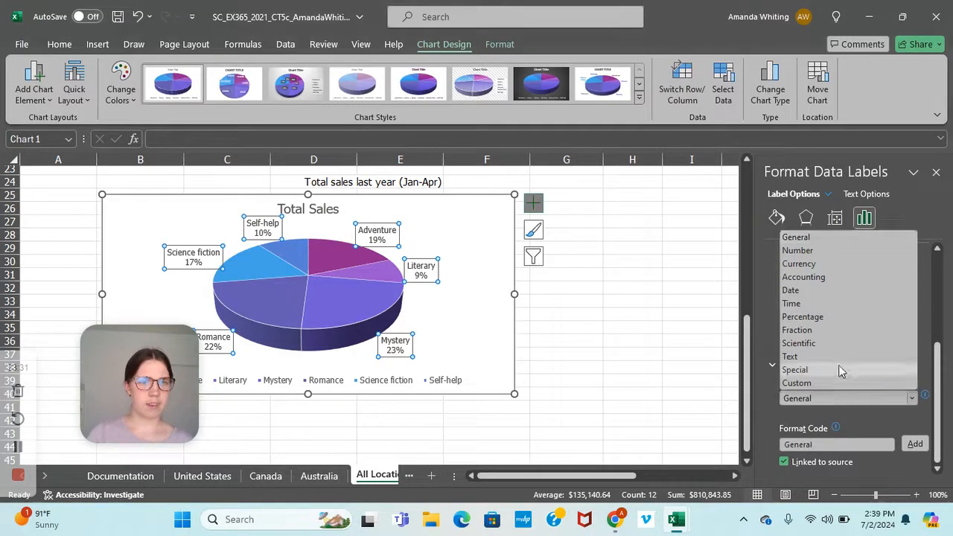
pyautogui.click(812, 318)
pyautogui.doubleClick(861, 418)
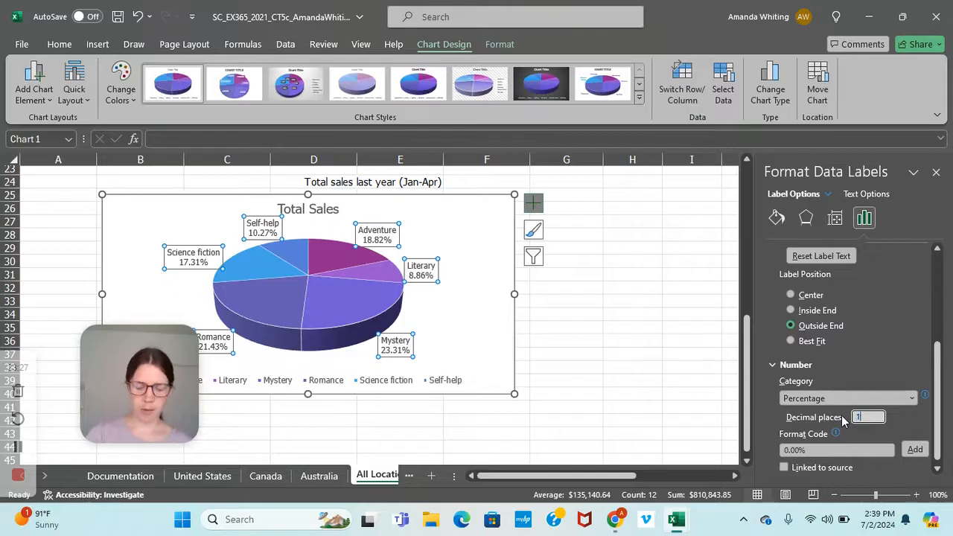
pyautogui.write('1')
pyautogui.press('Return')
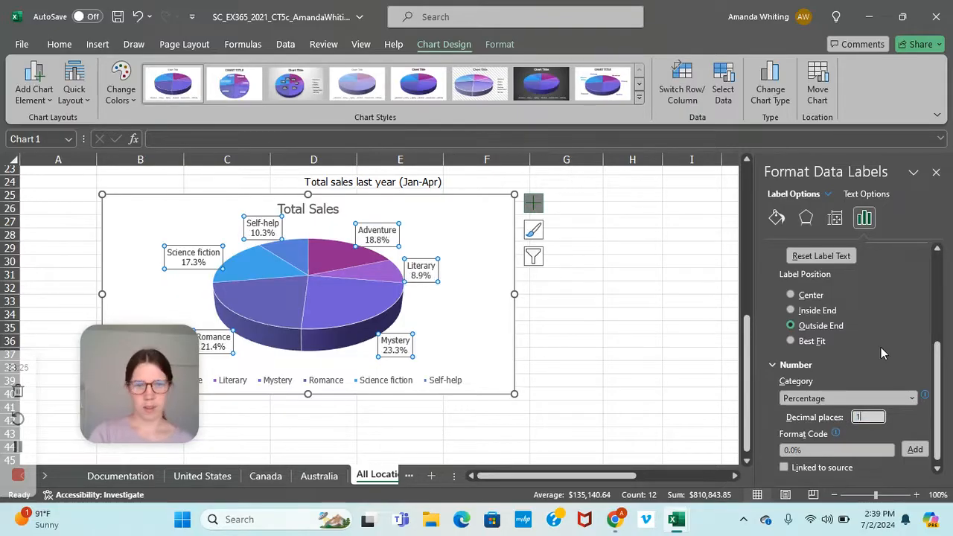
# - Explode only the Mystery slice out of the pie by increasing its point explosion
pyautogui.click(346, 306)
pyautogui.click(346, 307)
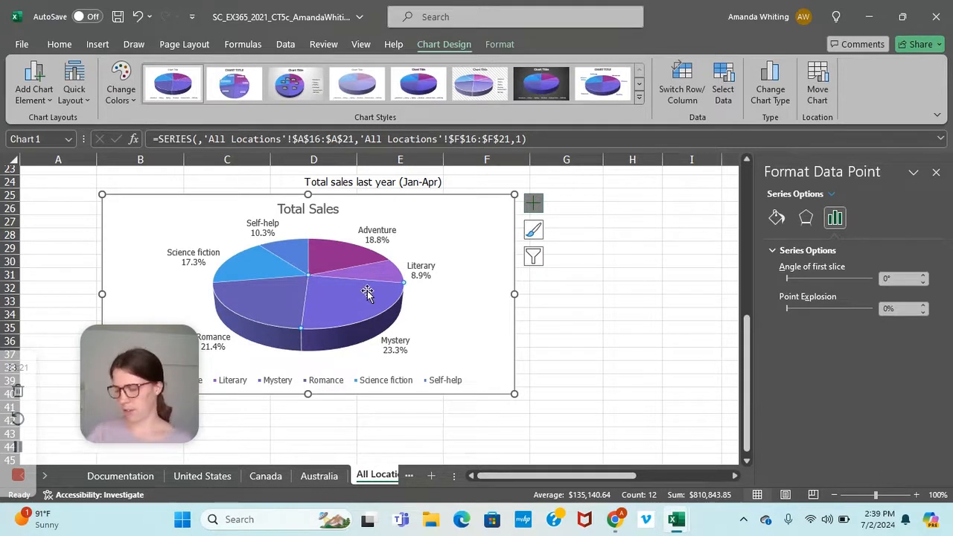
pyautogui.click(890, 310)
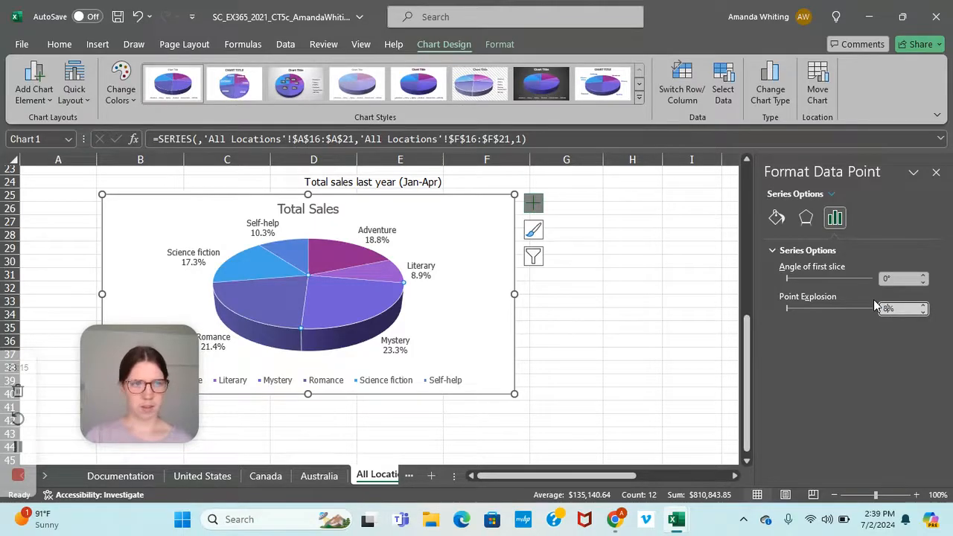
pyautogui.click(716, 338)
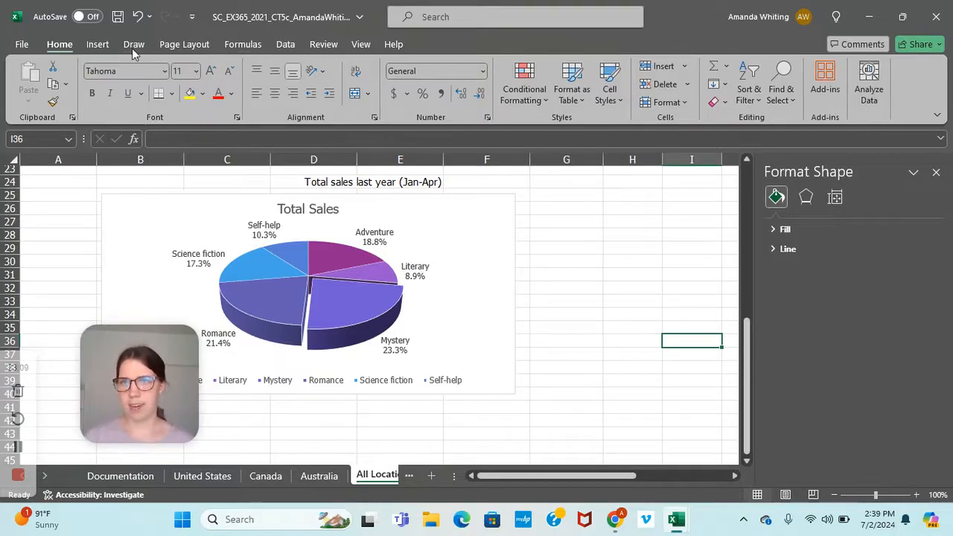
# - Remove the legend from the Total Sales pie chart
pyautogui.click(450, 250)
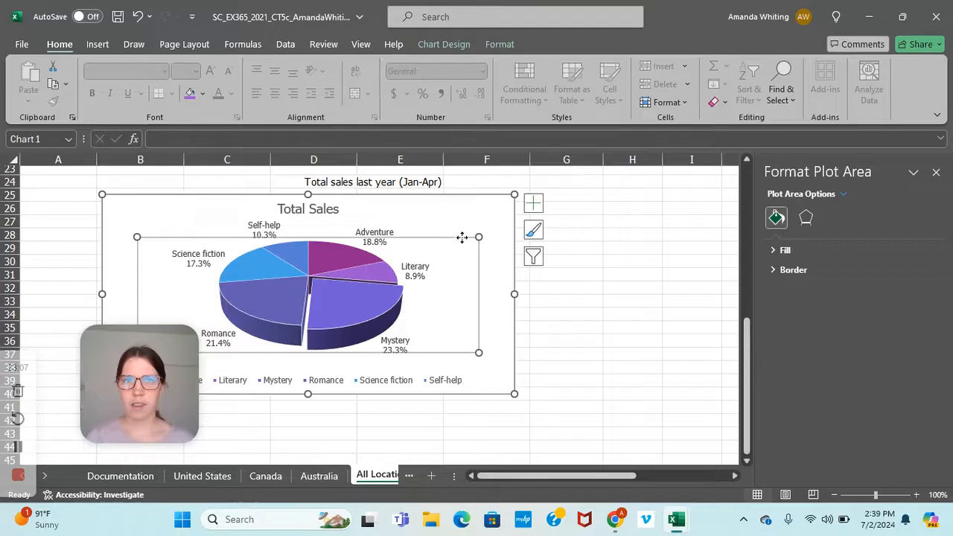
pyautogui.click(440, 195)
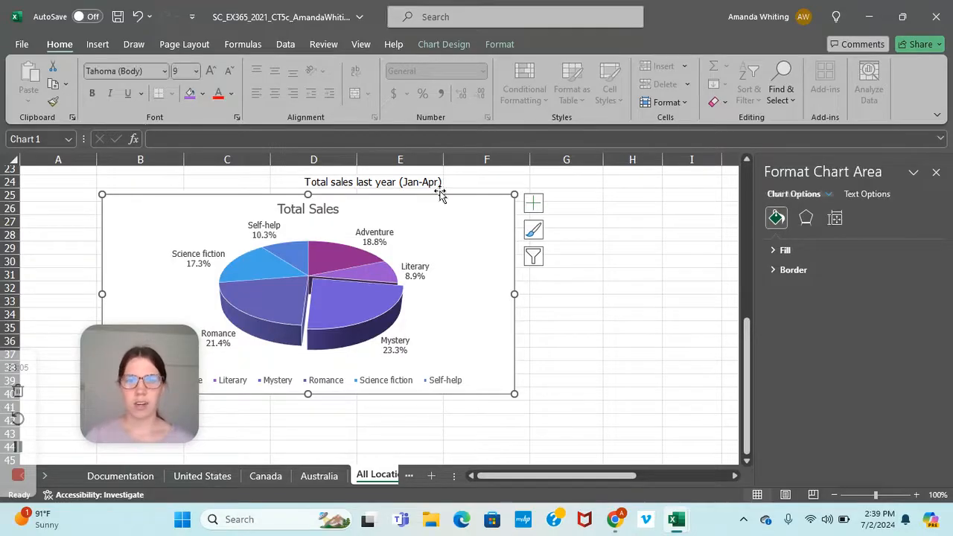
pyautogui.click(429, 45)
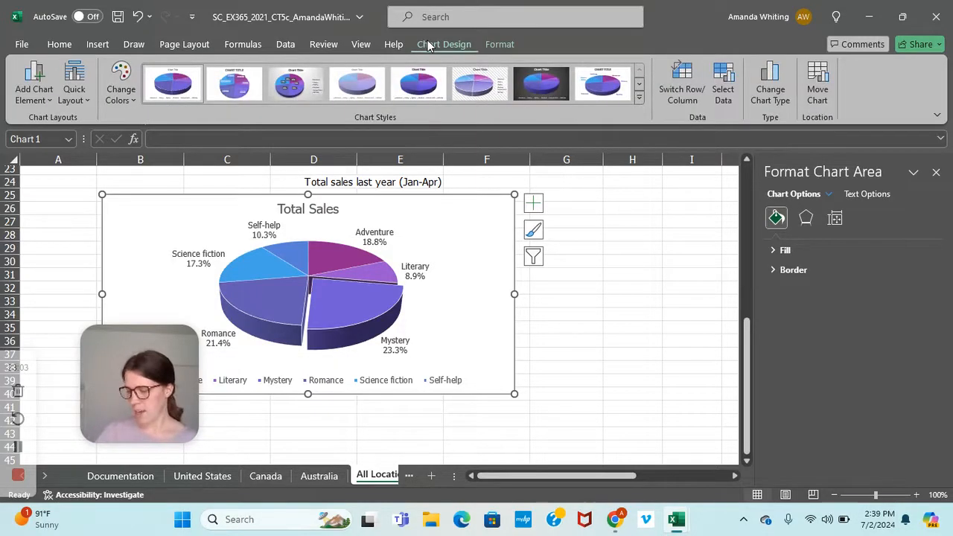
pyautogui.click(41, 101)
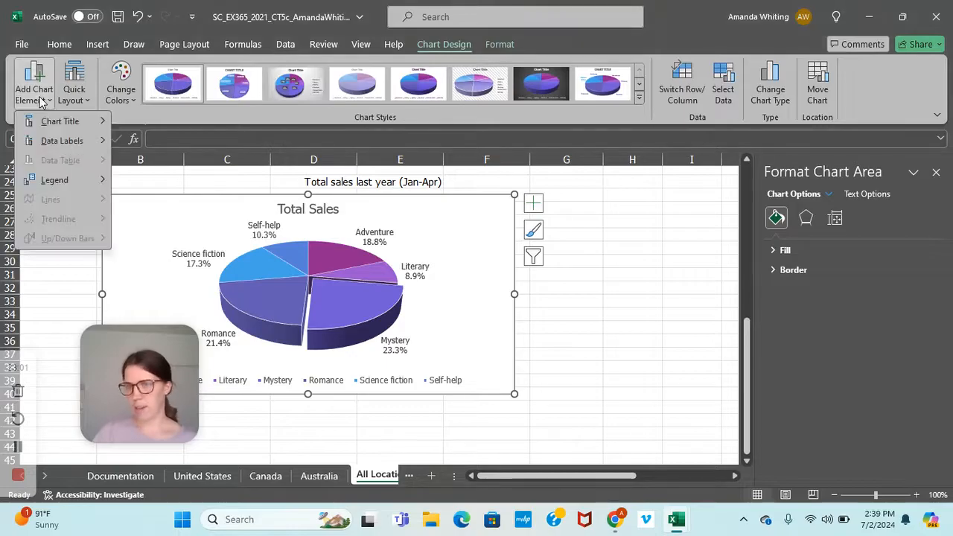
pyautogui.moveTo(66, 186)
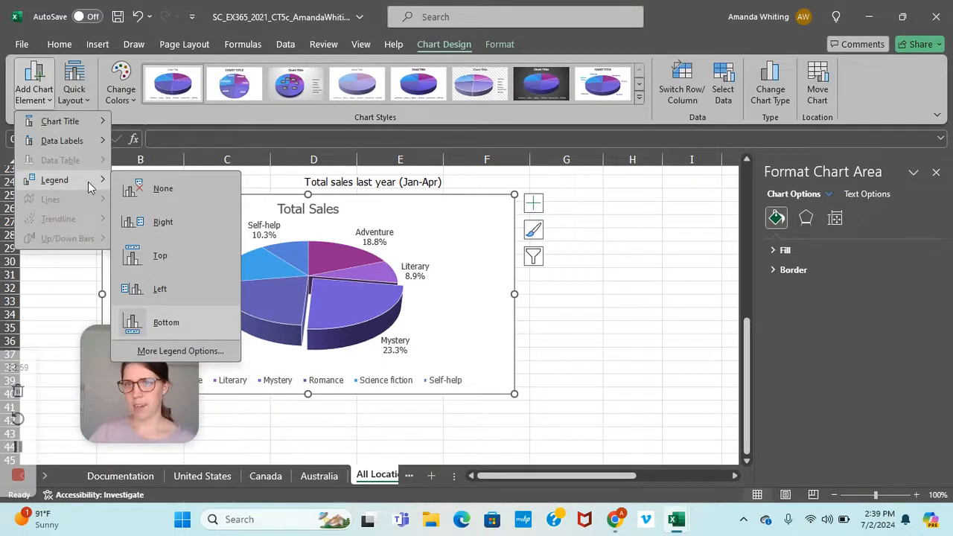
pyautogui.click(131, 189)
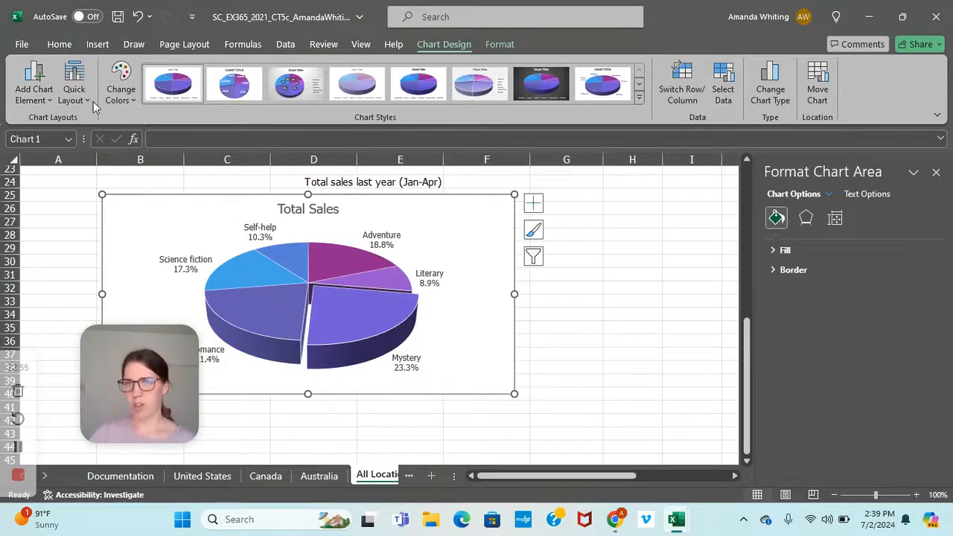
# - Customize the page margins, setting the top margin to 0.25 and changing the bottom margin
pyautogui.click(182, 45)
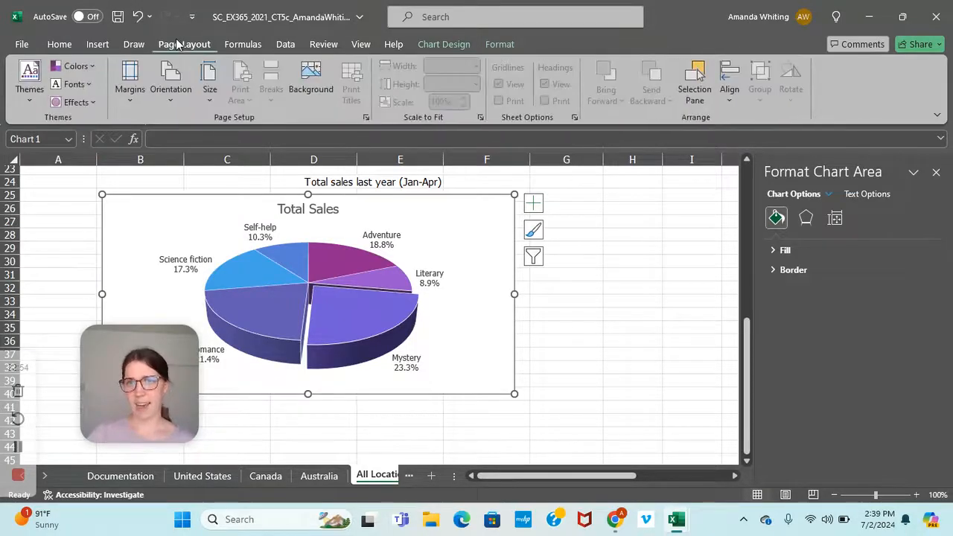
pyautogui.click(936, 173)
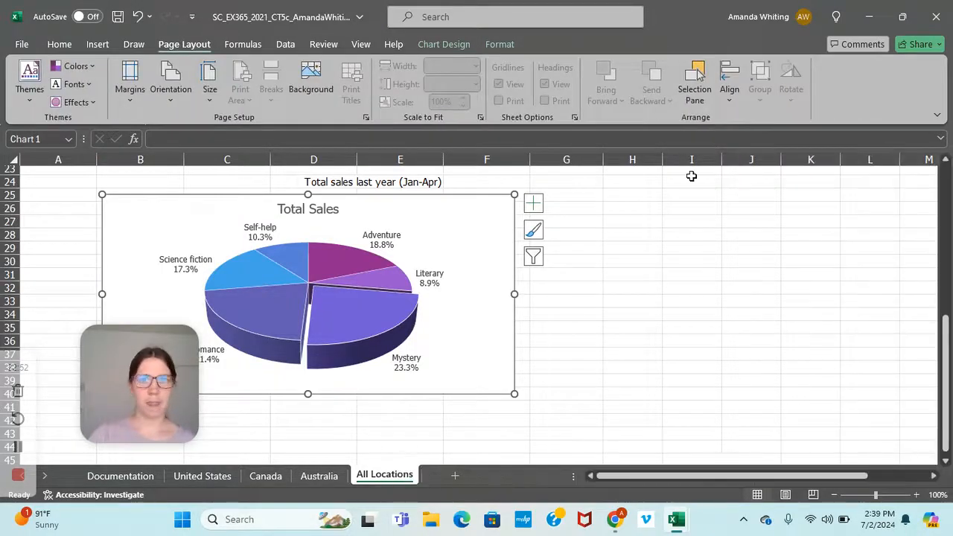
pyautogui.click(131, 89)
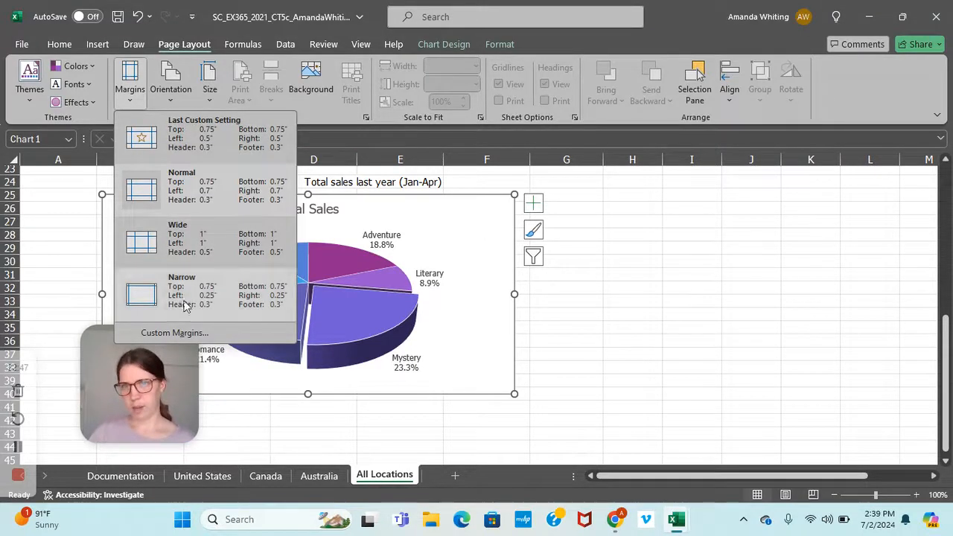
pyautogui.click(177, 333)
pyautogui.moveTo(762, 84); pyautogui.dragTo(750, 83)
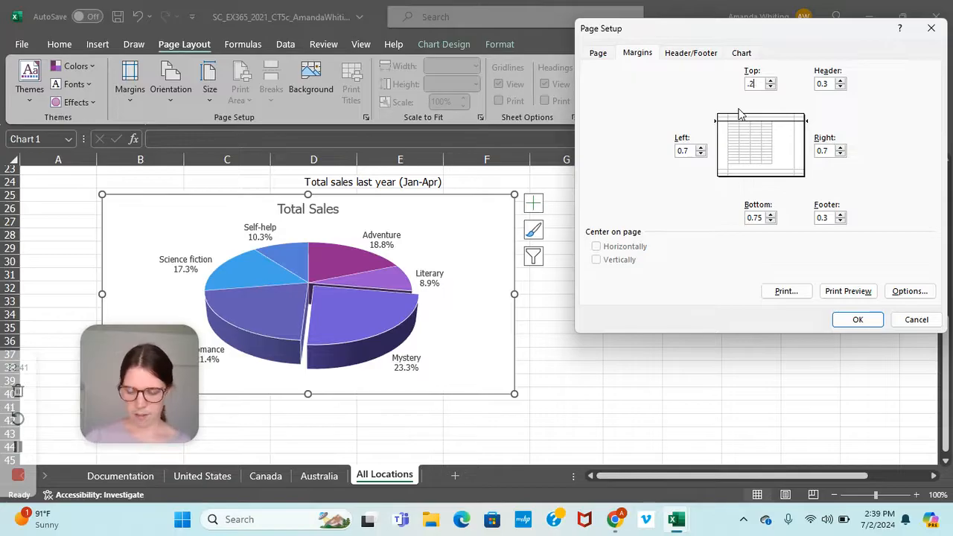
pyautogui.click(748, 218)
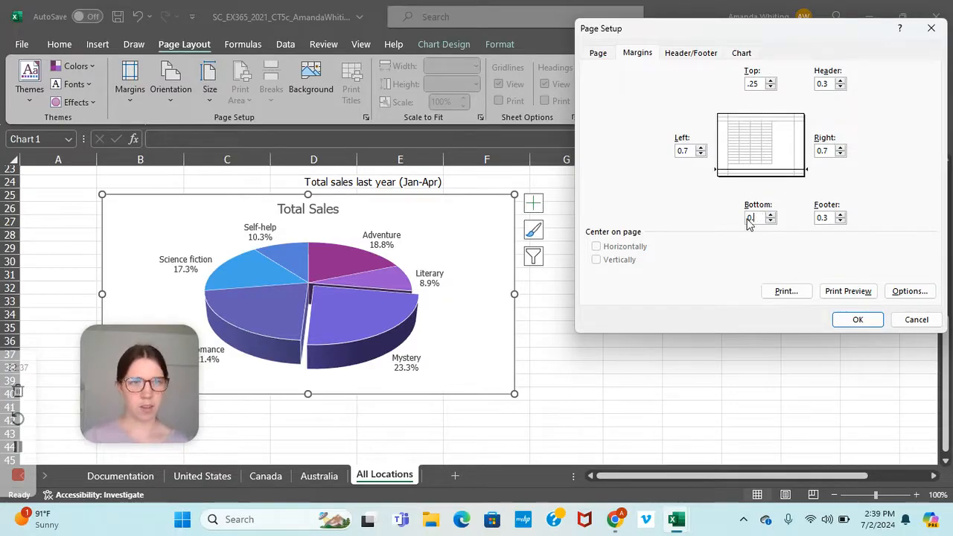
pyautogui.click(857, 319)
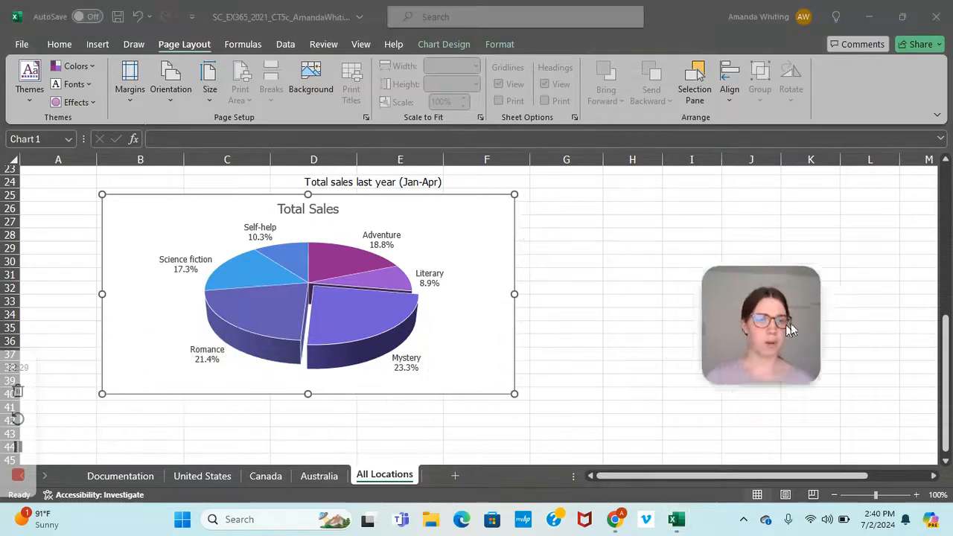
# - Set the print area to A1 through F41 so it covers both tables and the pie chart
pyautogui.scroll(7, 223, 372)
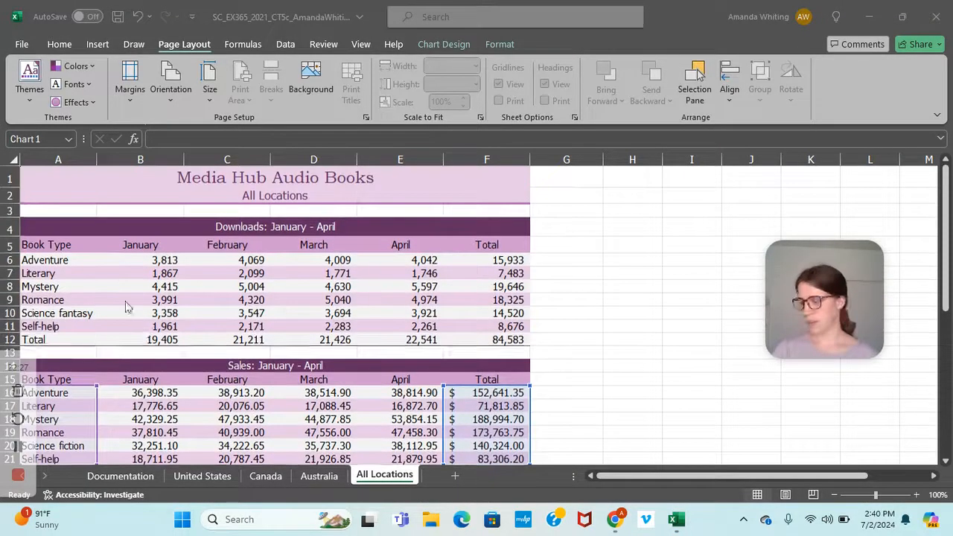
pyautogui.click(67, 175)
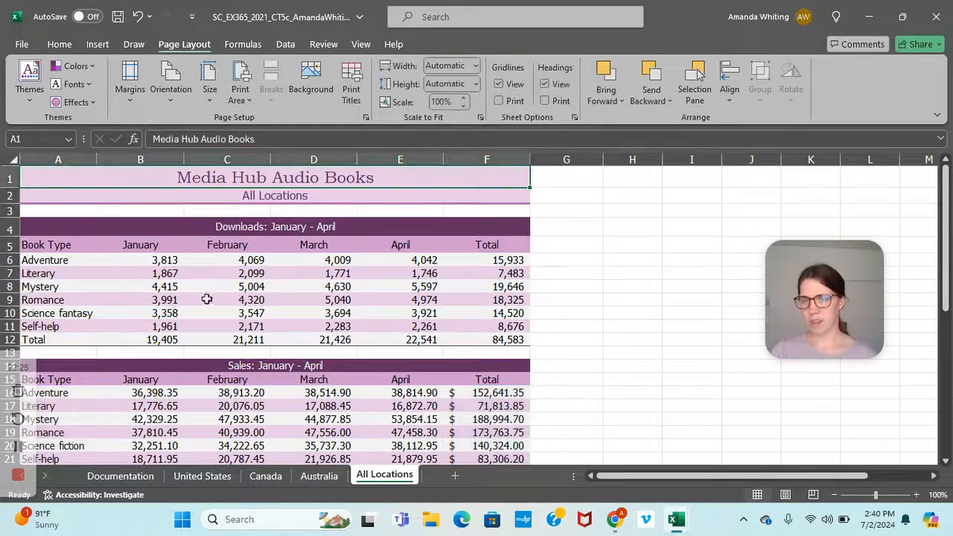
pyautogui.scroll(-9, 216, 301)
pyautogui.scroll(-1, 227, 302)
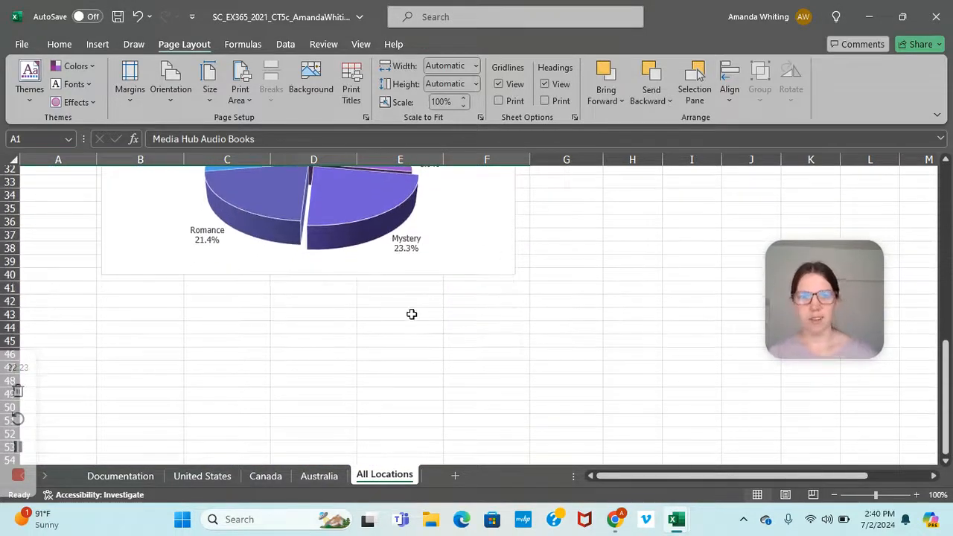
pyautogui.keyDown('shift'); pyautogui.click(474, 289); pyautogui.keyUp('shift')
pyautogui.scroll(6, 221, 203)
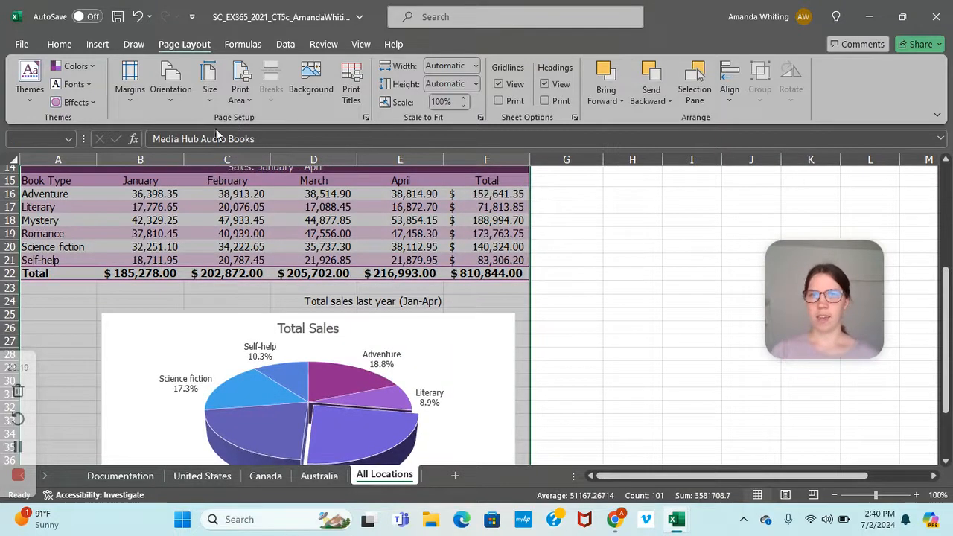
pyautogui.click(240, 91)
pyautogui.click(249, 122)
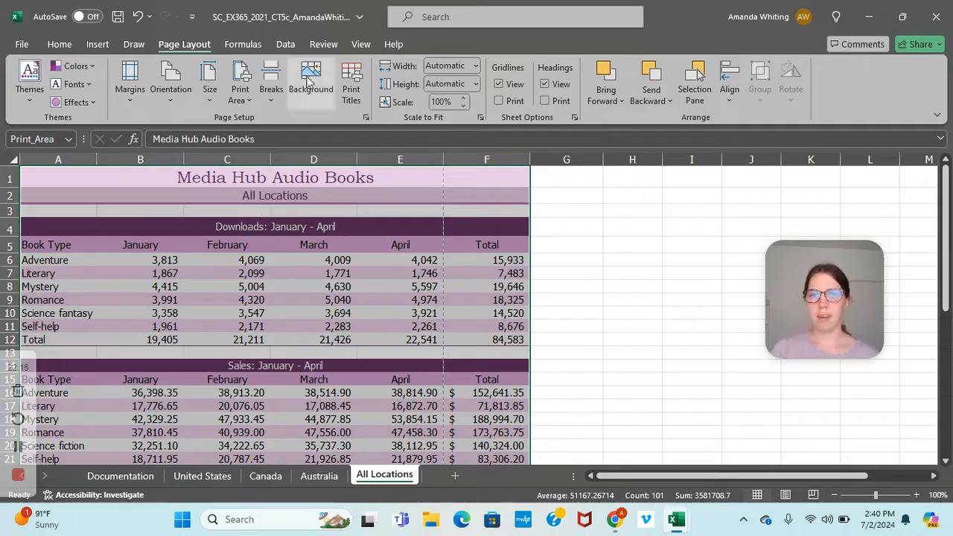
# - Display the All Locations worksheet in Page Layout view
pyautogui.click(362, 45)
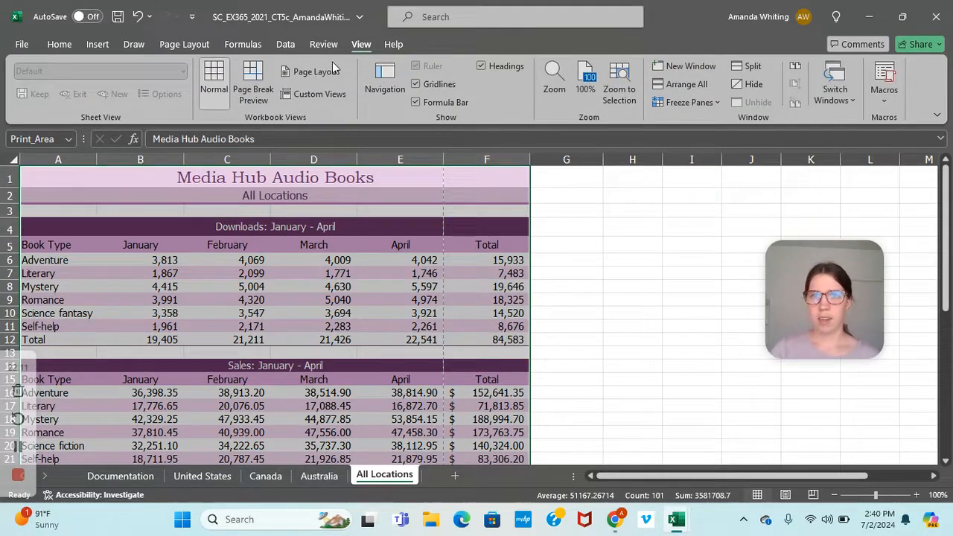
pyautogui.click(317, 74)
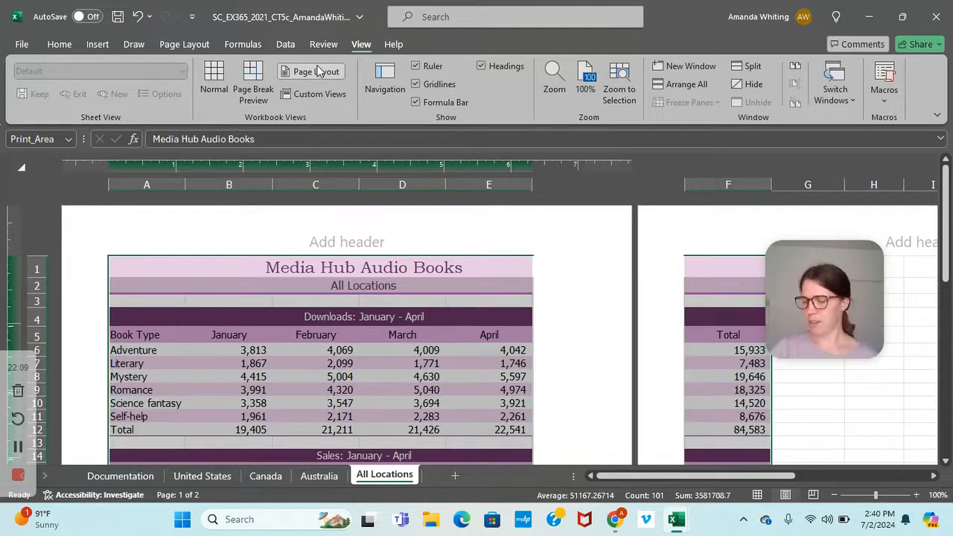
pyautogui.click(99, 44)
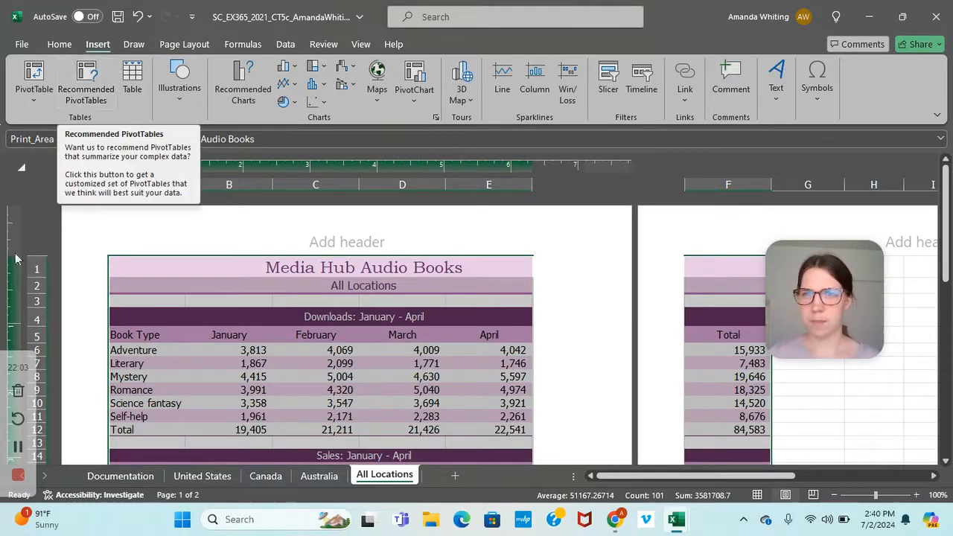
pyautogui.click(17, 445)
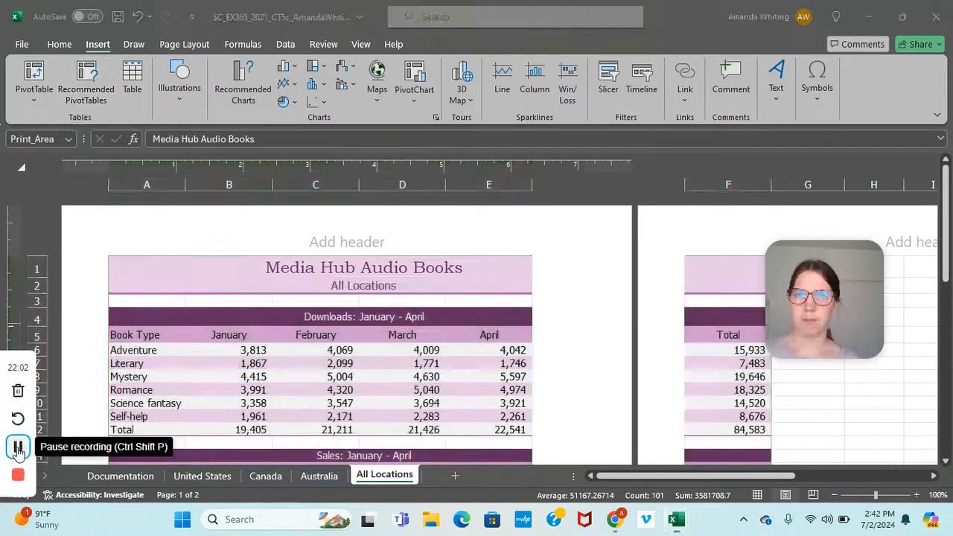
# - Add a page footer to the All Locations worksheet using the preset that shows the sheet name, All Locations
pyautogui.click(177, 45)
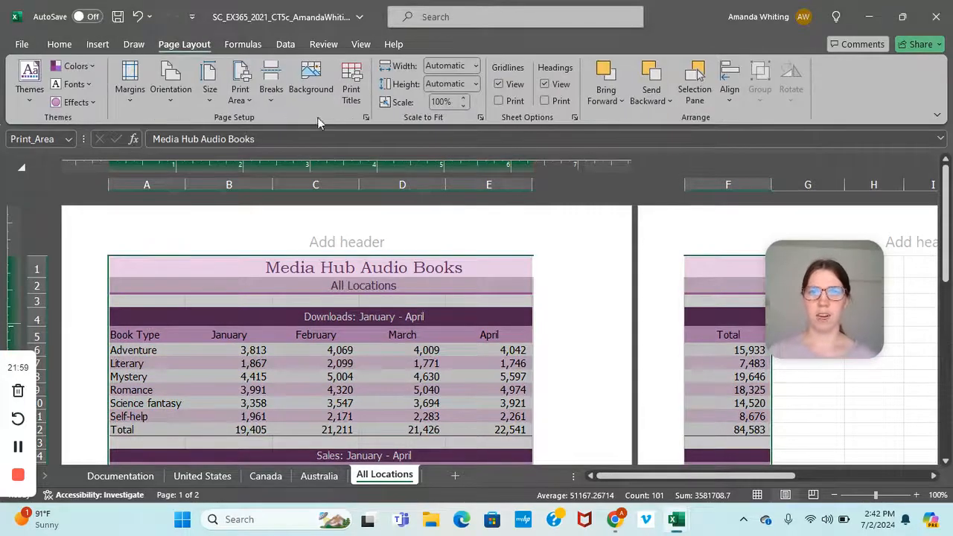
pyautogui.click(366, 118)
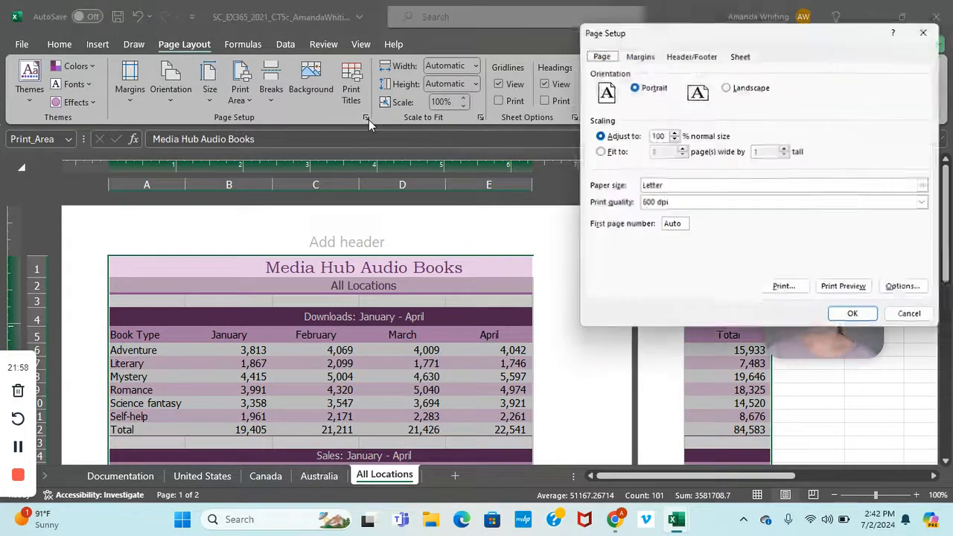
pyautogui.click(673, 55)
pyautogui.moveTo(719, 35); pyautogui.dragTo(512, 82)
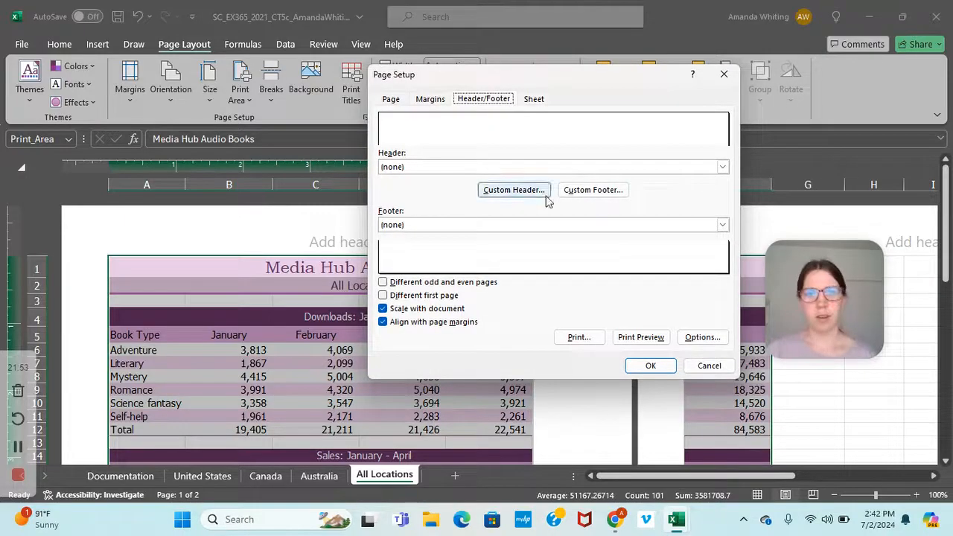
pyautogui.click(459, 229)
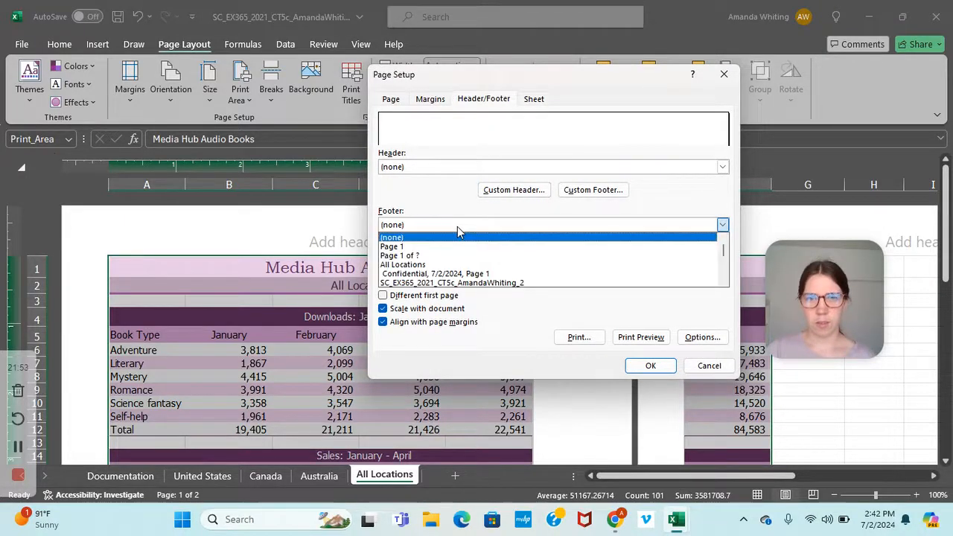
pyautogui.click(450, 265)
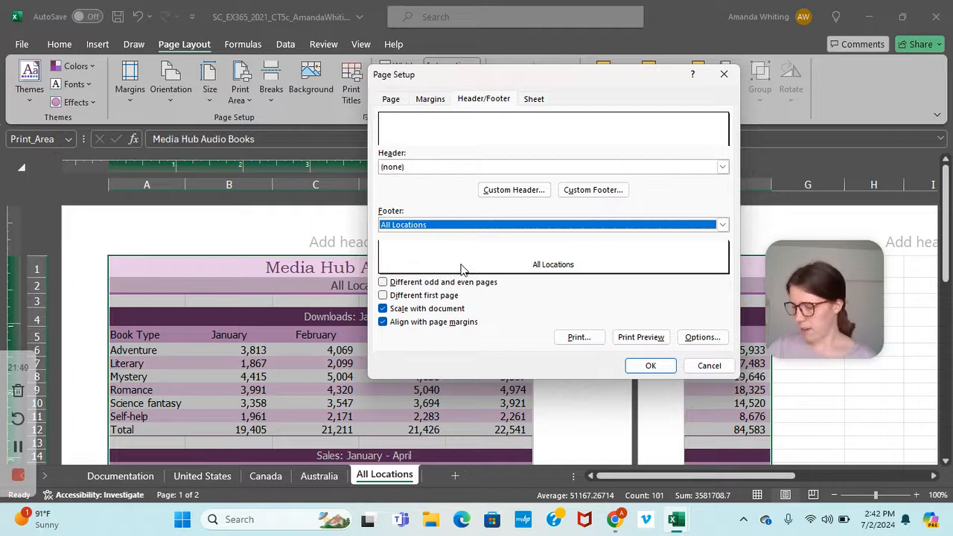
pyautogui.click(640, 365)
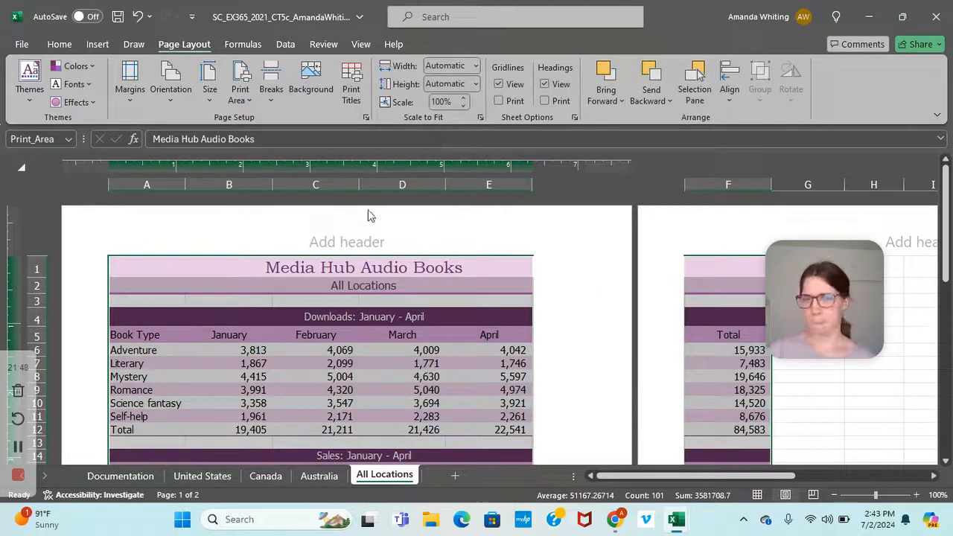
# - Return All Locations to Normal view and add a new worksheet after it named Sales Comparison
pyautogui.click(361, 45)
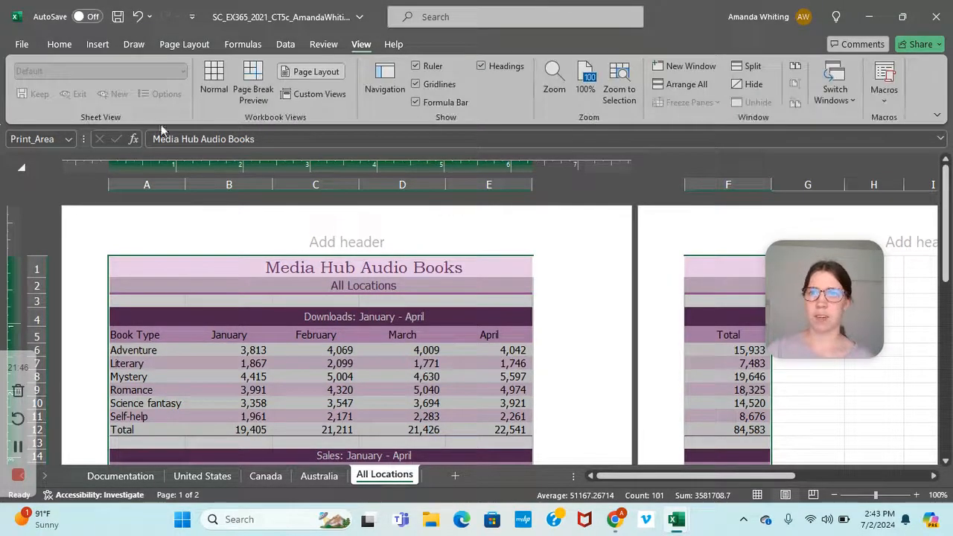
pyautogui.click(213, 79)
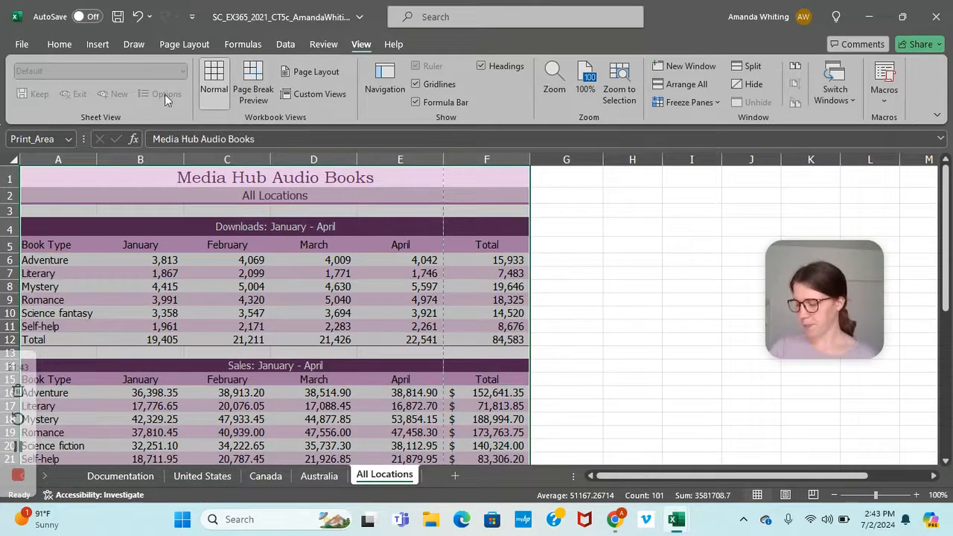
pyautogui.click(455, 477)
pyautogui.doubleClick(445, 474)
pyautogui.write('Sales Comparison')
pyautogui.press('Return')
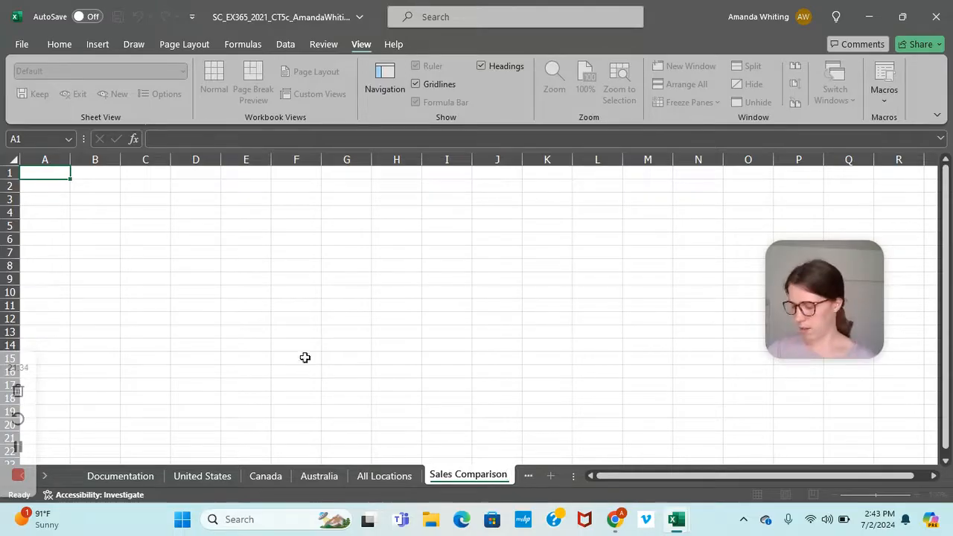
# - Enter the label Total Sales in cell A1 of Sales Comparison and autofit column A to it
pyautogui.click(154, 241)
pyautogui.click(54, 174)
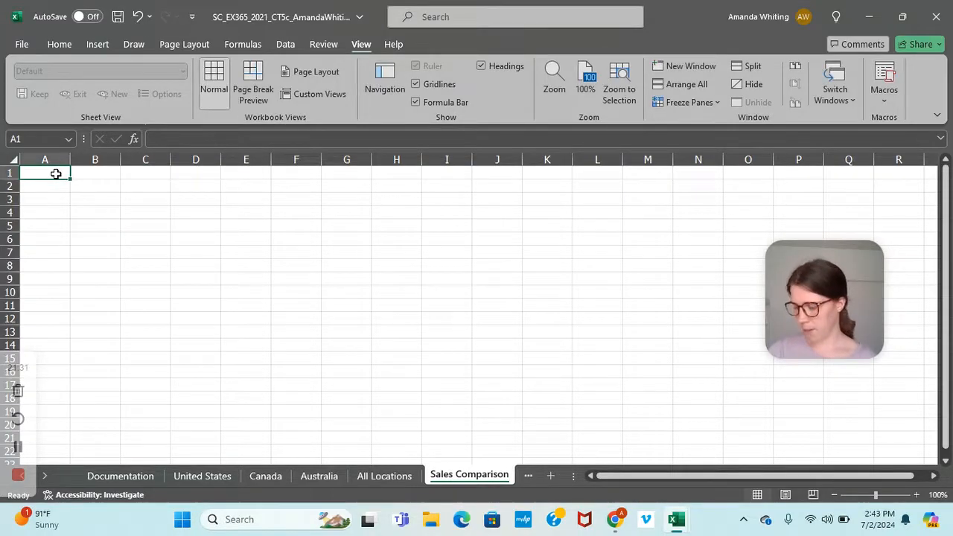
pyautogui.write('Total Sales')
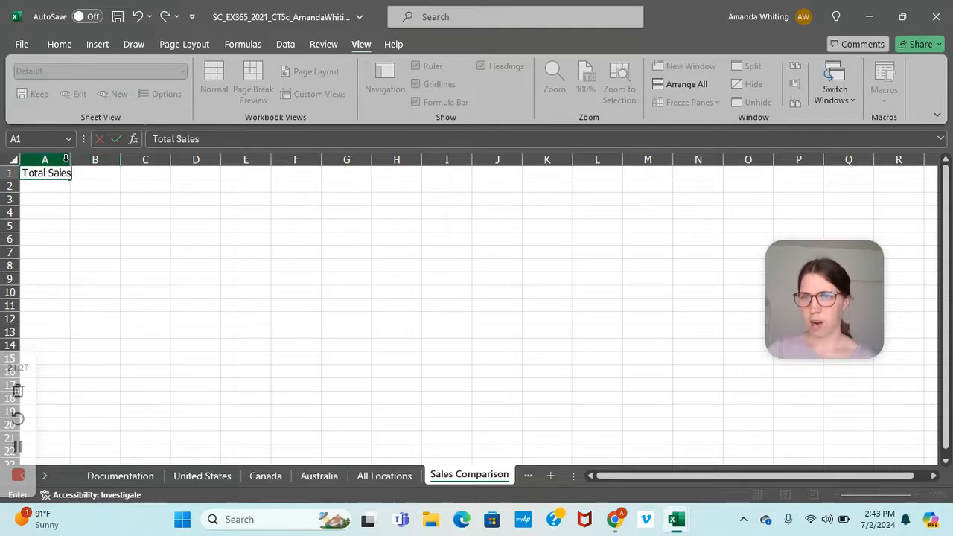
pyautogui.click(66, 160)
pyautogui.doubleClick(70, 161)
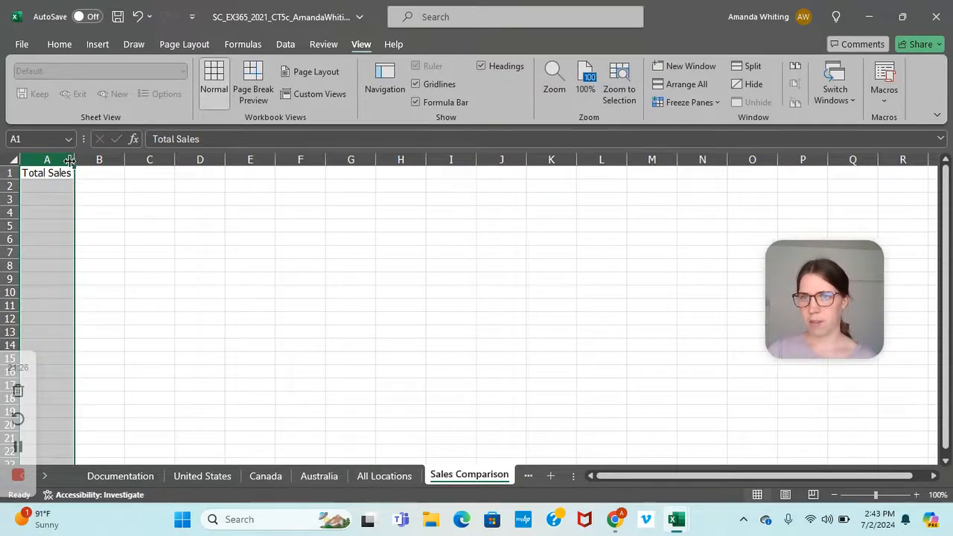
# - In cell B1, enter the formula ='All Locations'!F22 to reference the overall sales total
pyautogui.click(112, 173)
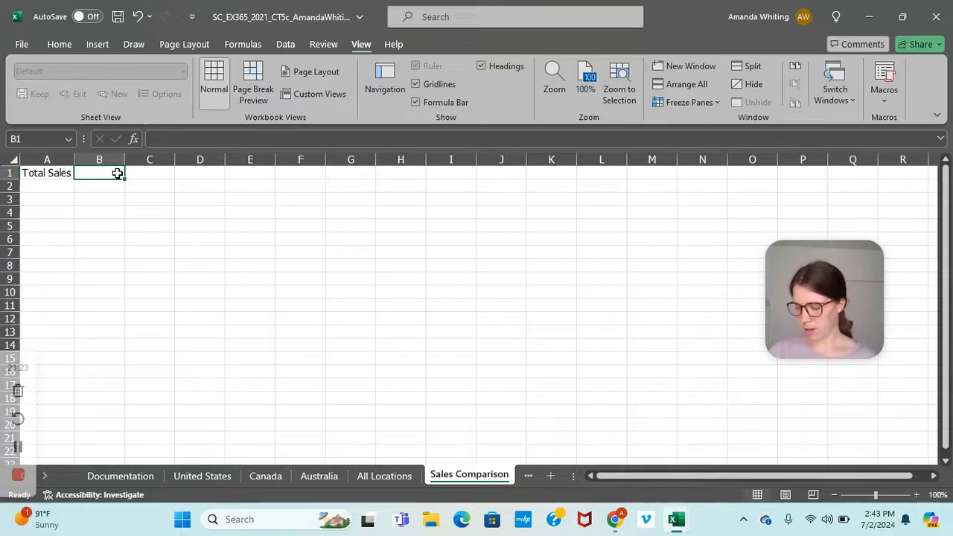
pyautogui.write('=')
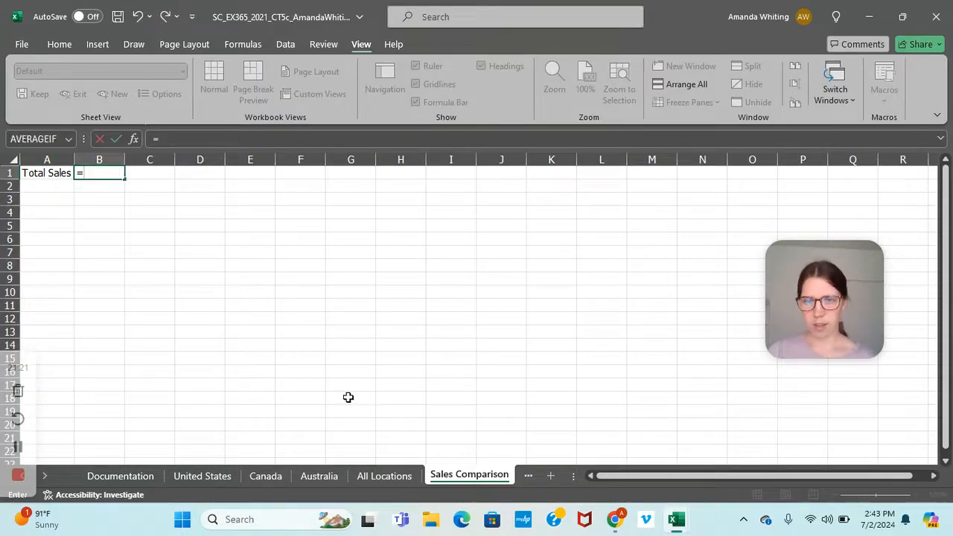
pyautogui.click(380, 476)
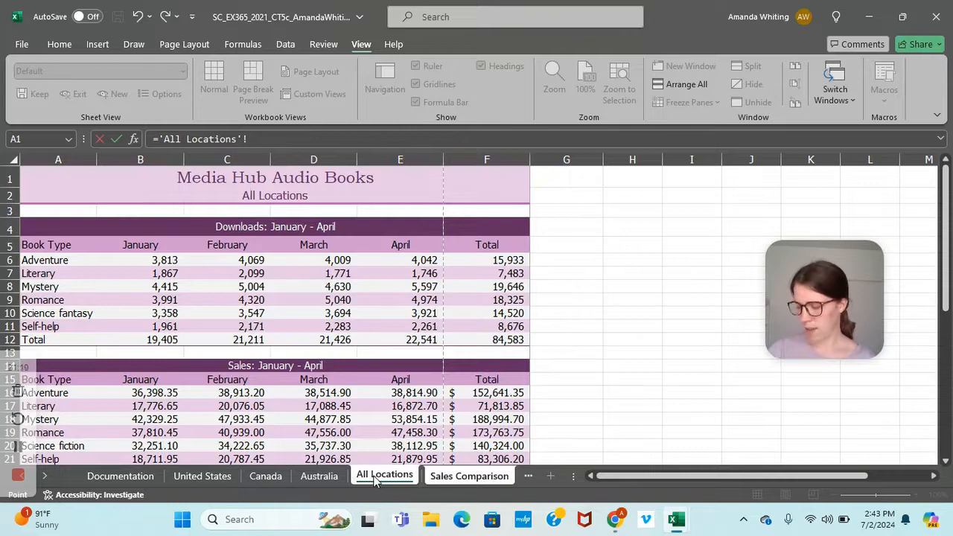
pyautogui.scroll(-2, 469, 347)
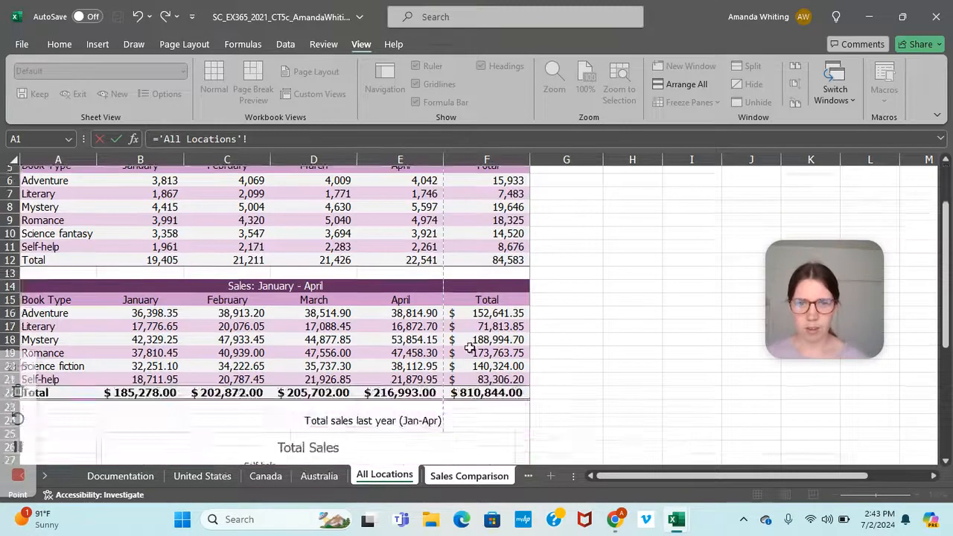
pyautogui.scroll(-6, 469, 348)
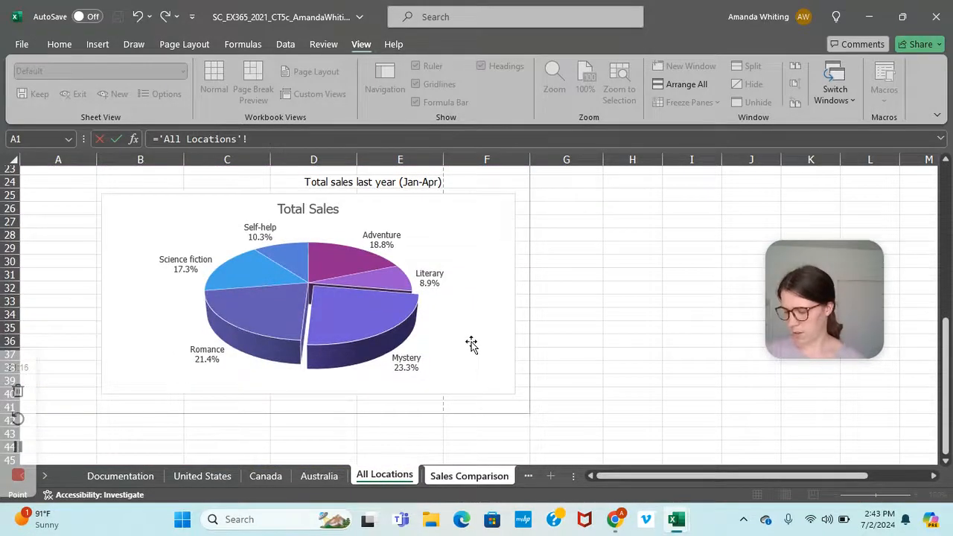
pyautogui.scroll(-3, 471, 344)
pyautogui.scroll(9, 476, 350)
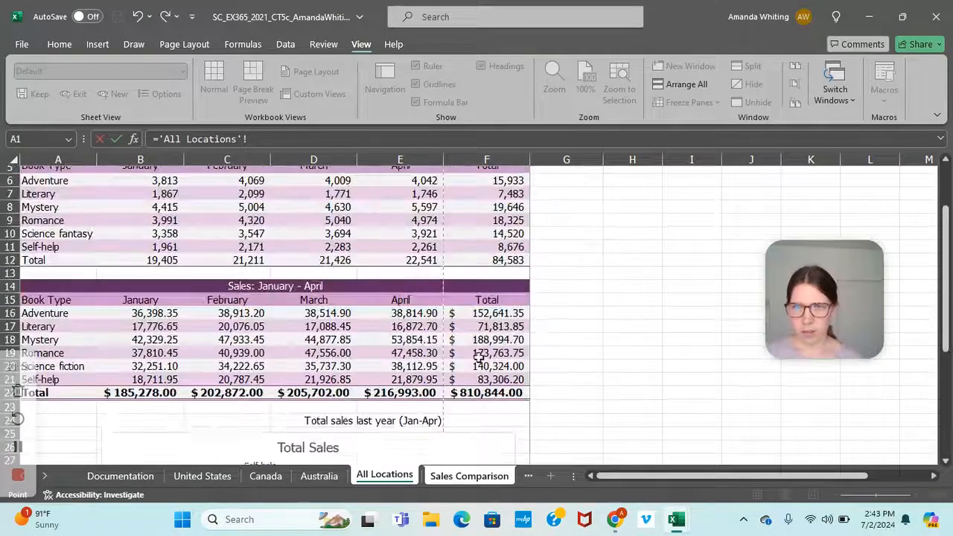
pyautogui.click(495, 393)
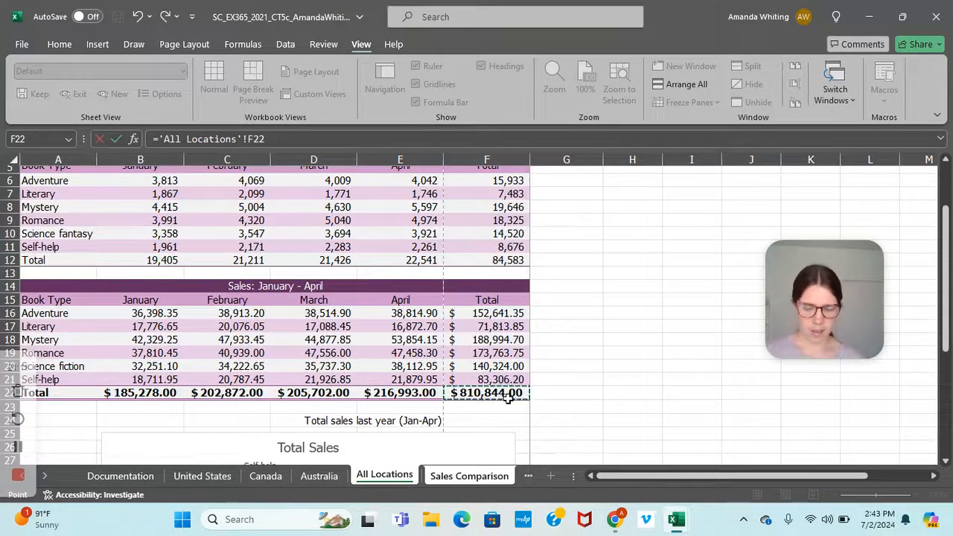
pyautogui.press('Return')
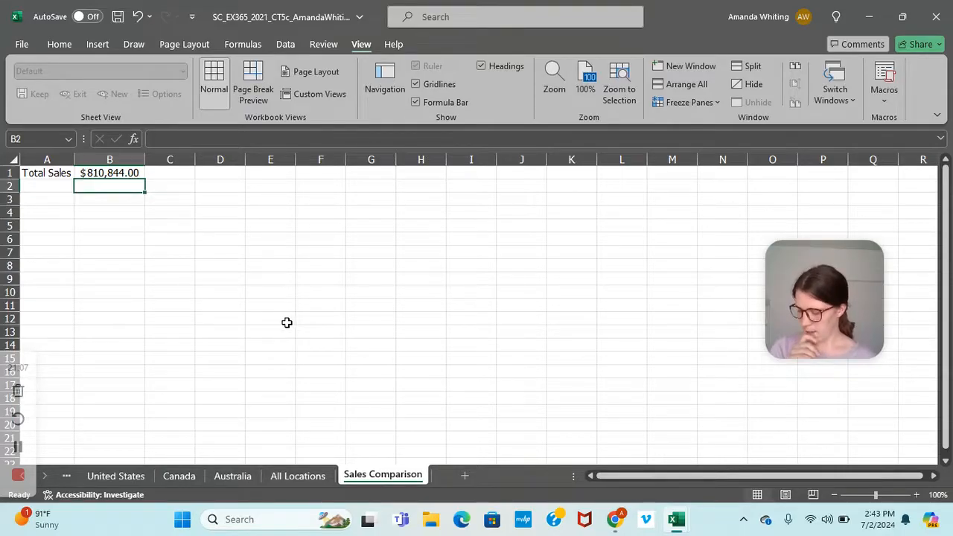
# - On All Locations, insert a Clustered Column chart of January and April sales by book type from A15:B21 and E15:E21
pyautogui.click(304, 478)
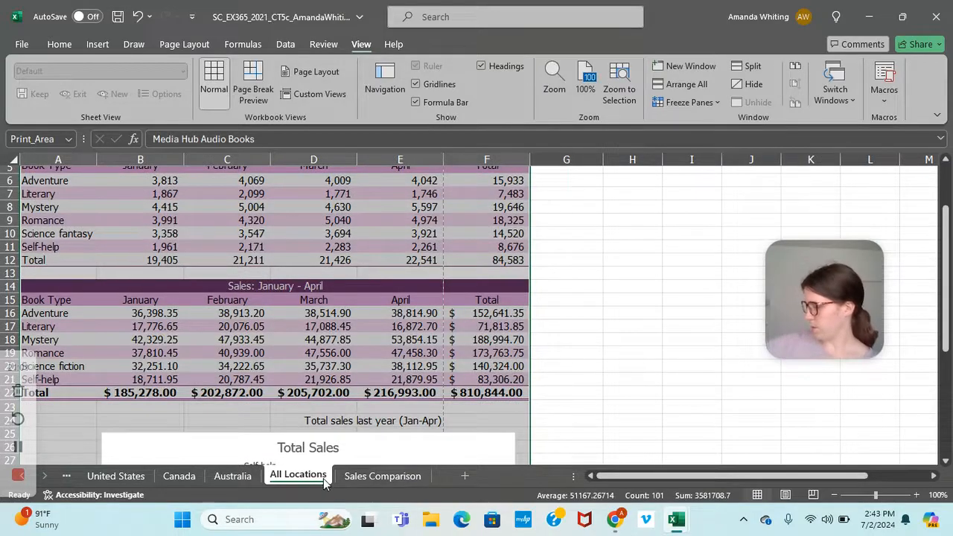
pyautogui.click(18, 447)
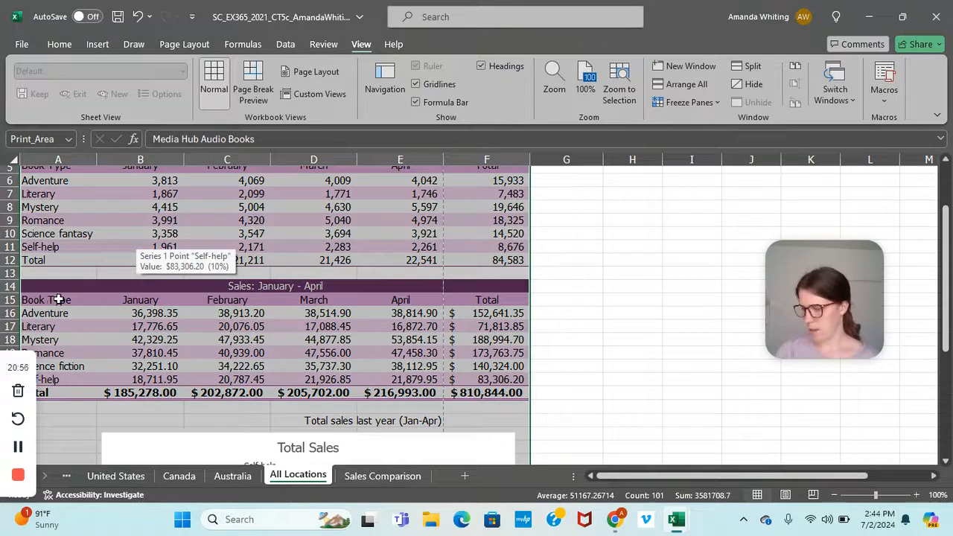
pyautogui.click(58, 299)
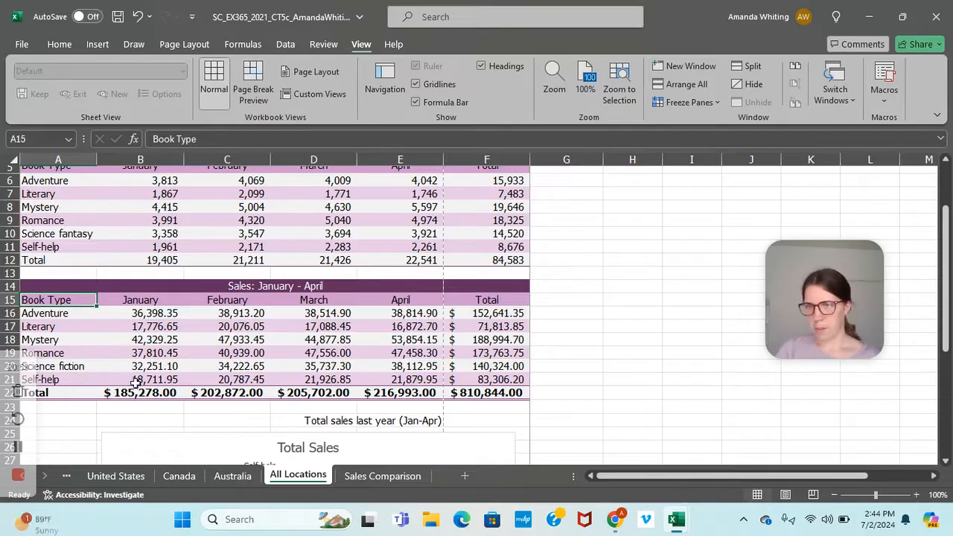
pyautogui.keyDown('shift'); pyautogui.click(158, 379); pyautogui.keyUp('shift')
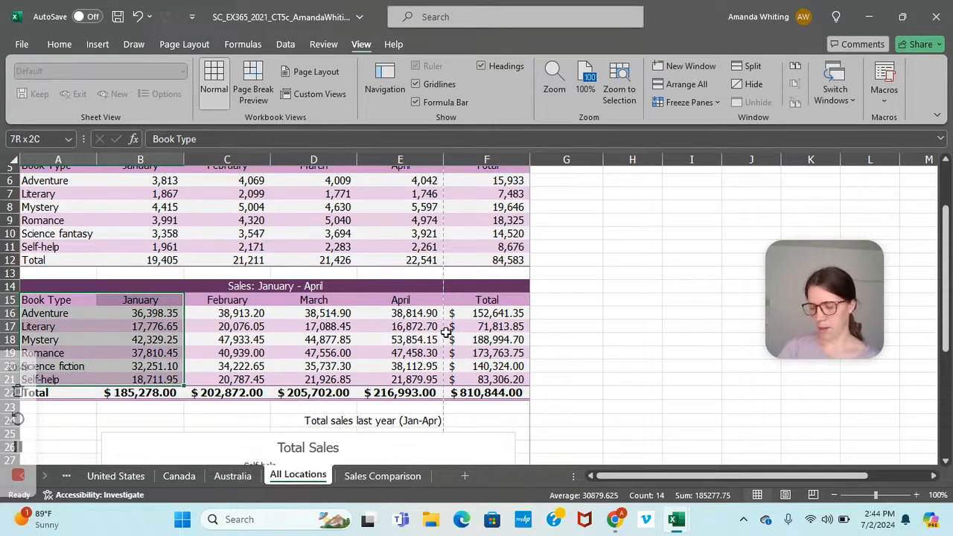
pyautogui.keyDown('ctrl'); pyautogui.click(402, 310); pyautogui.keyUp('ctrl')
pyautogui.moveTo(395, 300); pyautogui.dragTo(393, 378)
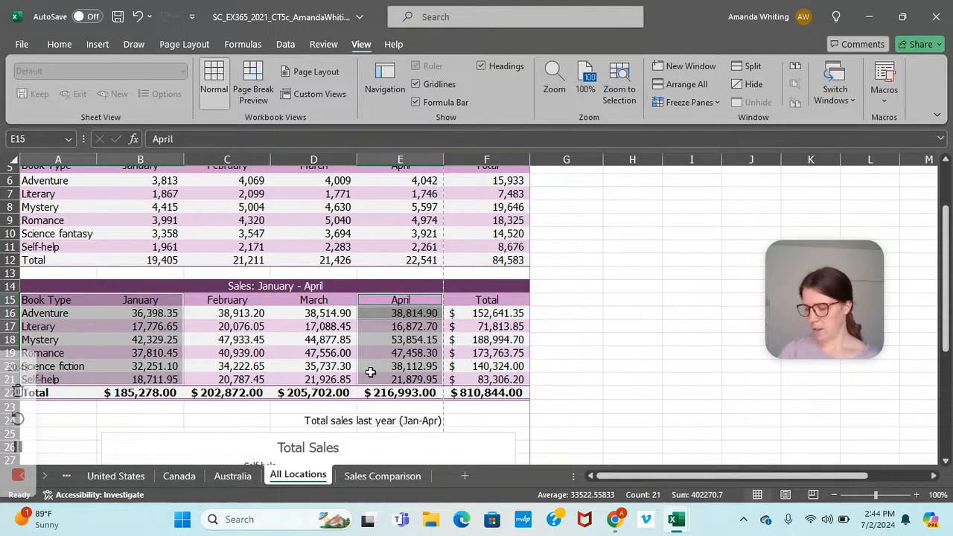
pyautogui.click(94, 45)
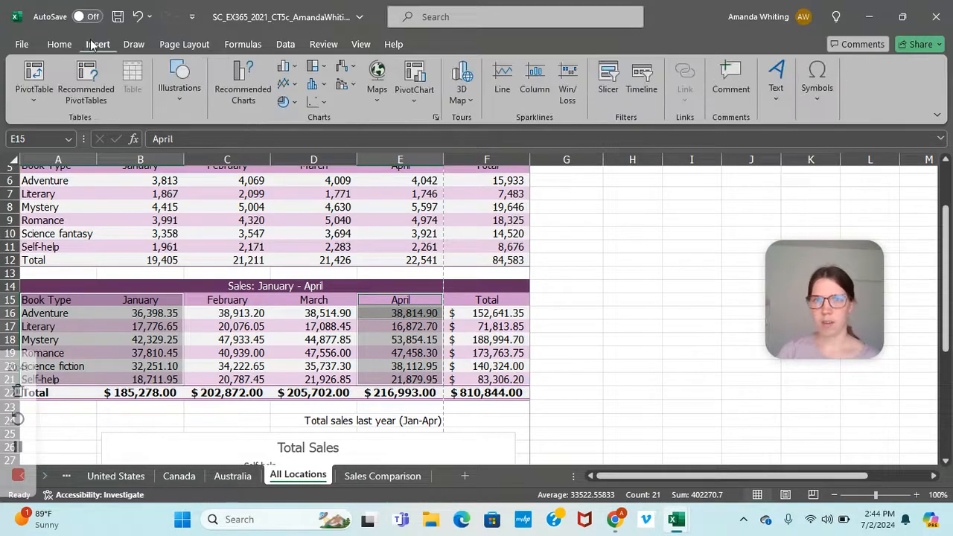
pyautogui.click(294, 67)
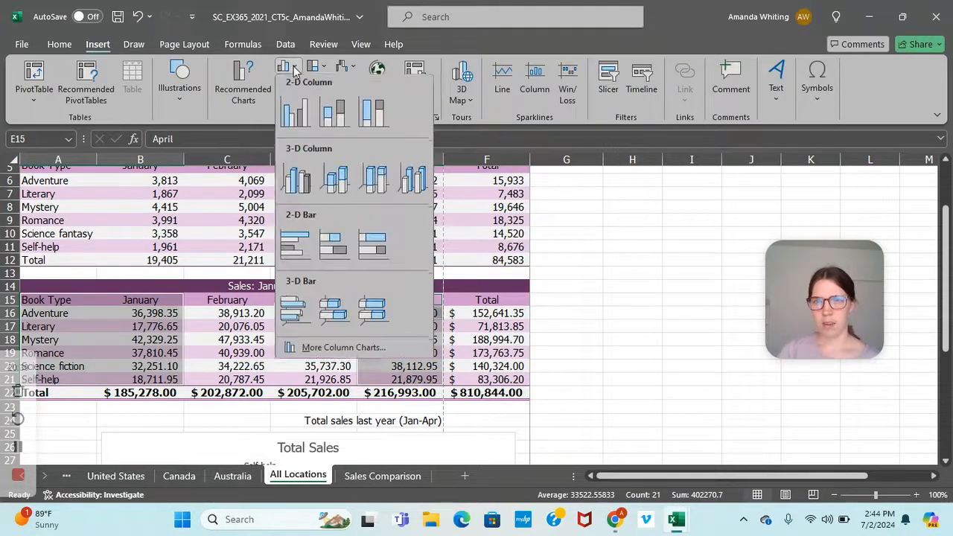
pyautogui.click(272, 87)
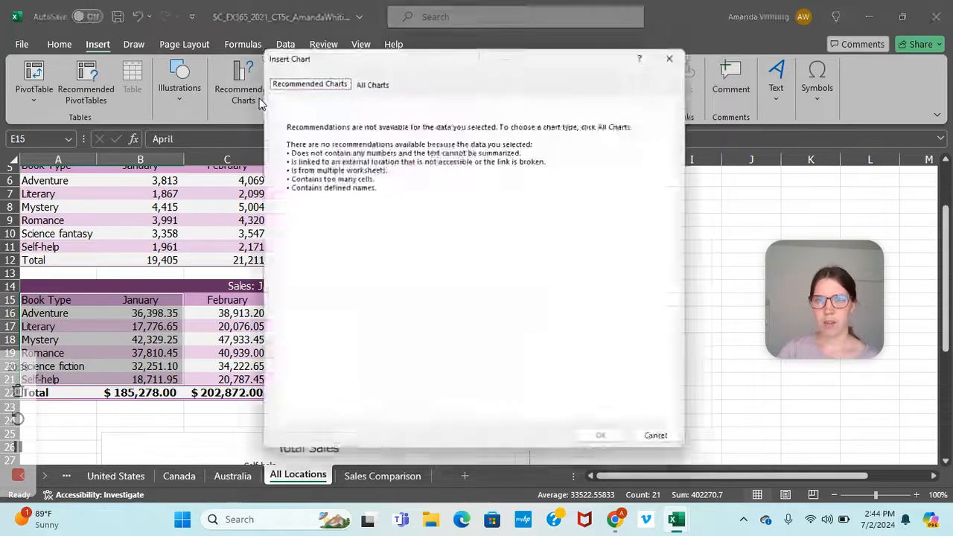
pyautogui.click(376, 79)
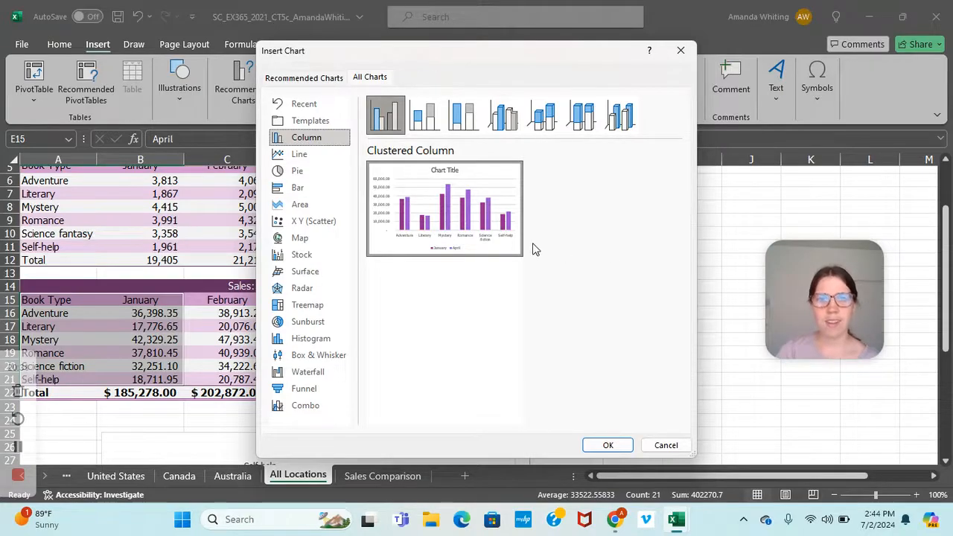
pyautogui.moveTo(475, 243)
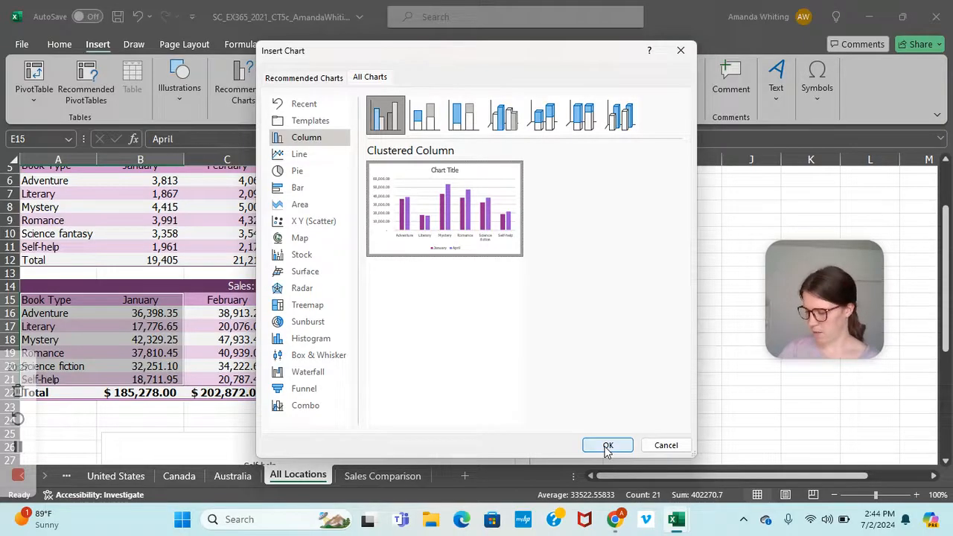
pyautogui.click(21, 447)
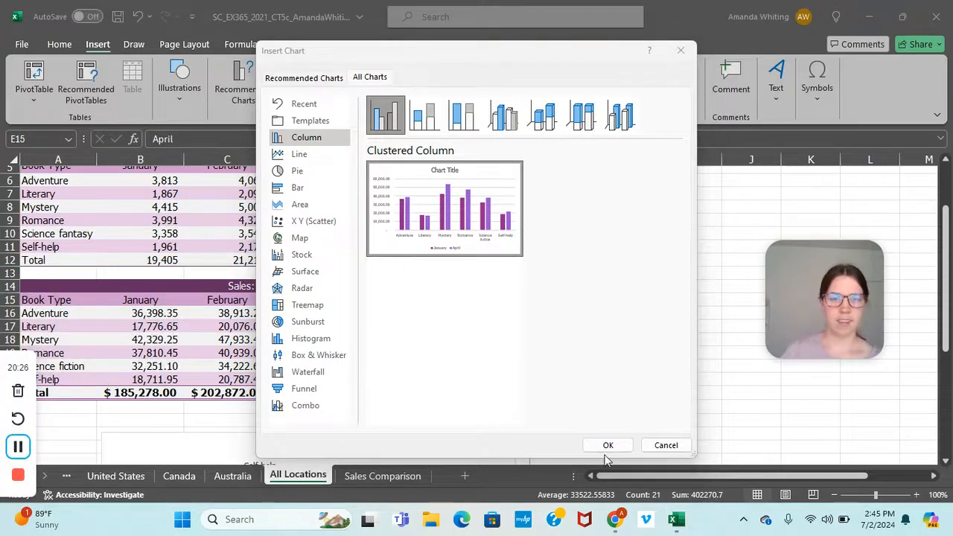
pyautogui.click(607, 445)
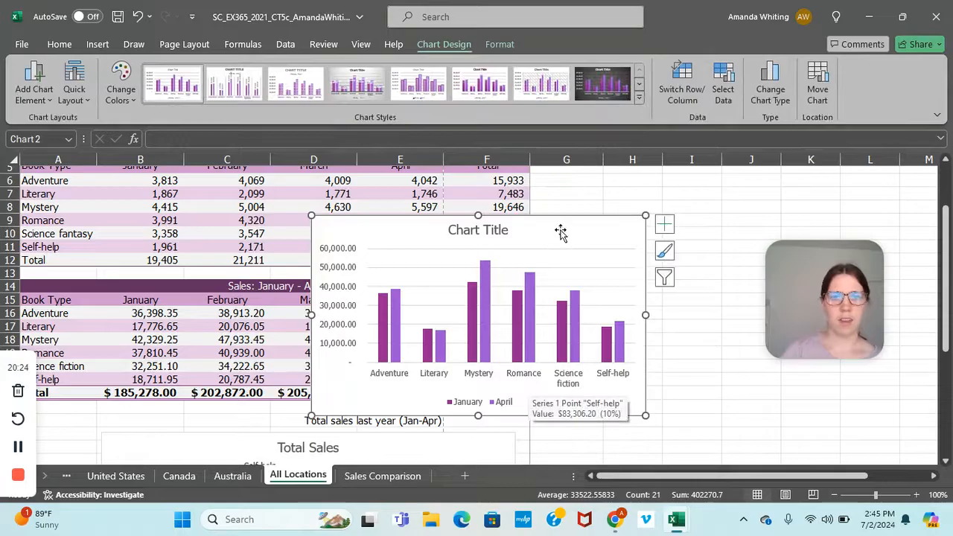
# - Move the January and April column chart to the Sales Comparison sheet and position it below the total sales, starting around cell A3
pyautogui.click(818, 88)
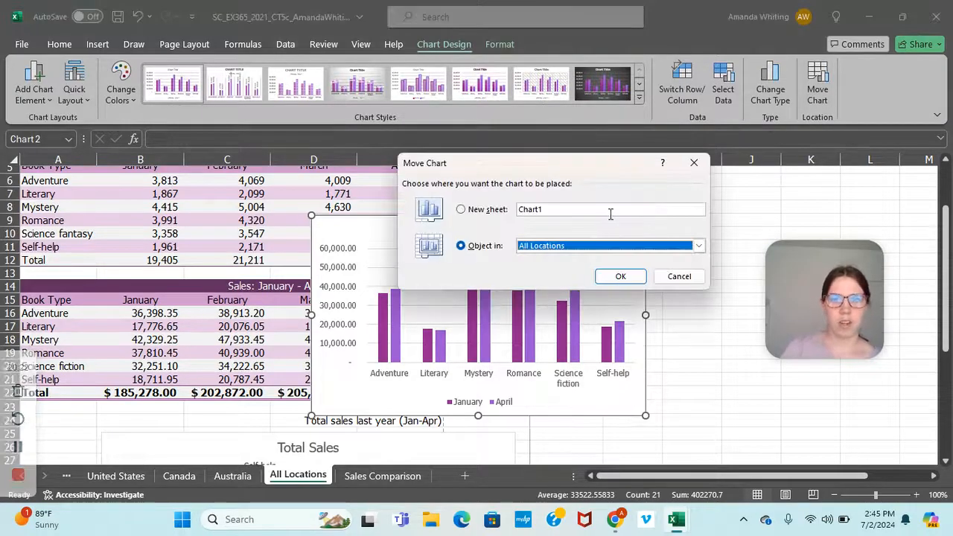
pyautogui.click(698, 246)
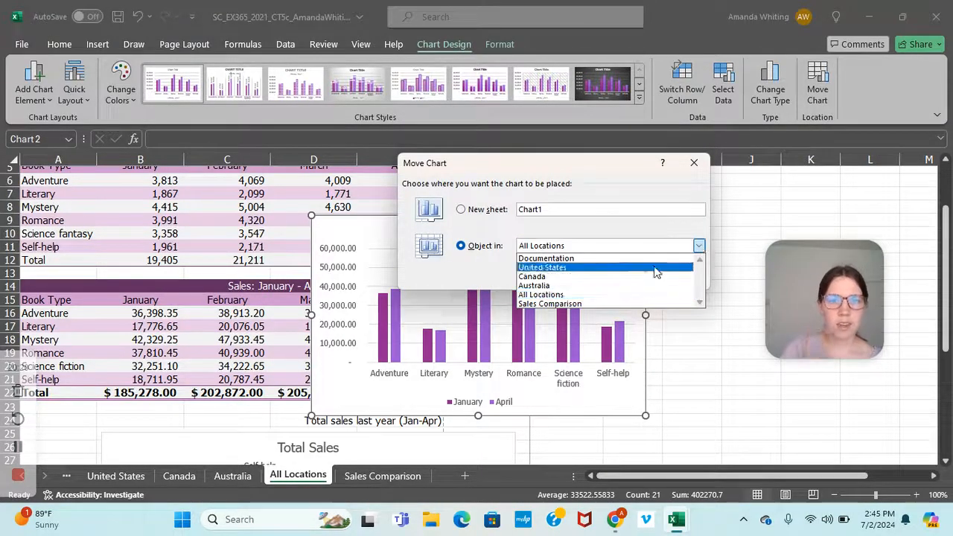
pyautogui.click(612, 302)
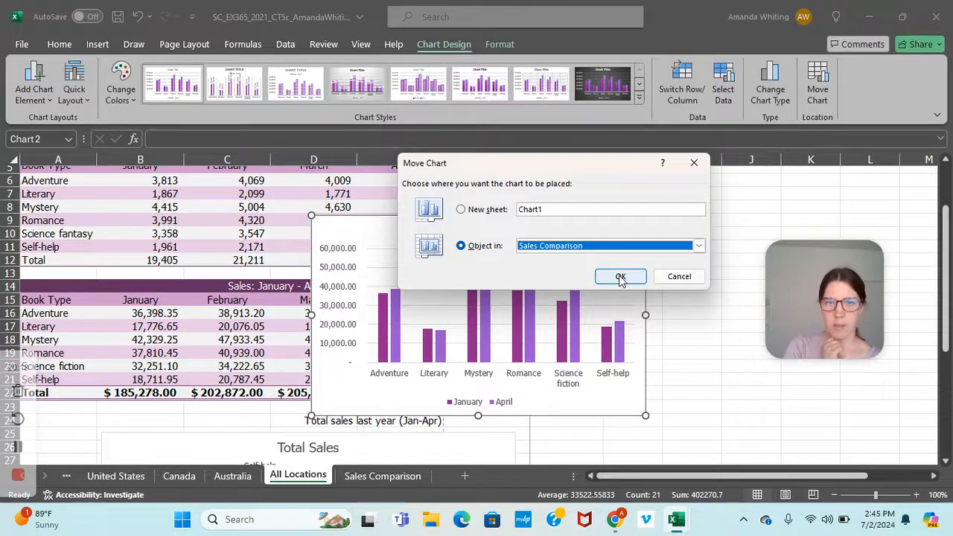
pyautogui.click(620, 277)
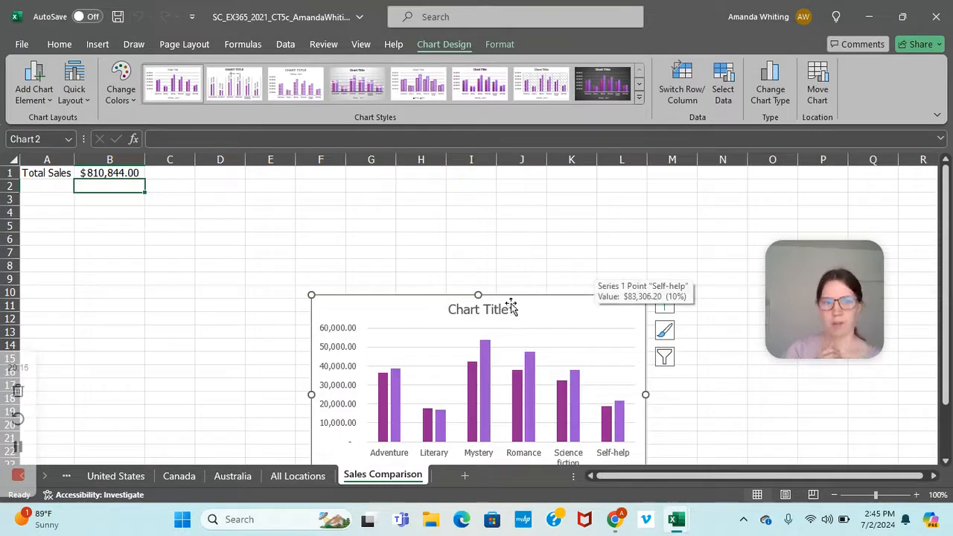
pyautogui.moveTo(542, 305)
pyautogui.mouseDown()
pyautogui.moveTo(517, 304)
pyautogui.moveTo(262, 207)
pyautogui.mouseUp()
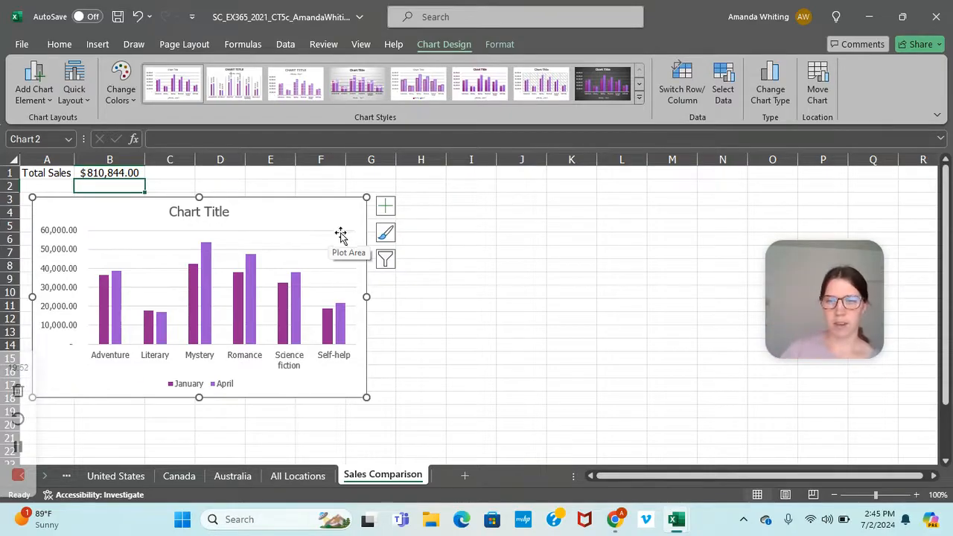
# - Copy the United States worksheet to the end of the workbook and name the copy New Location
pyautogui.click(134, 480)
pyautogui.rightClick(134, 484)
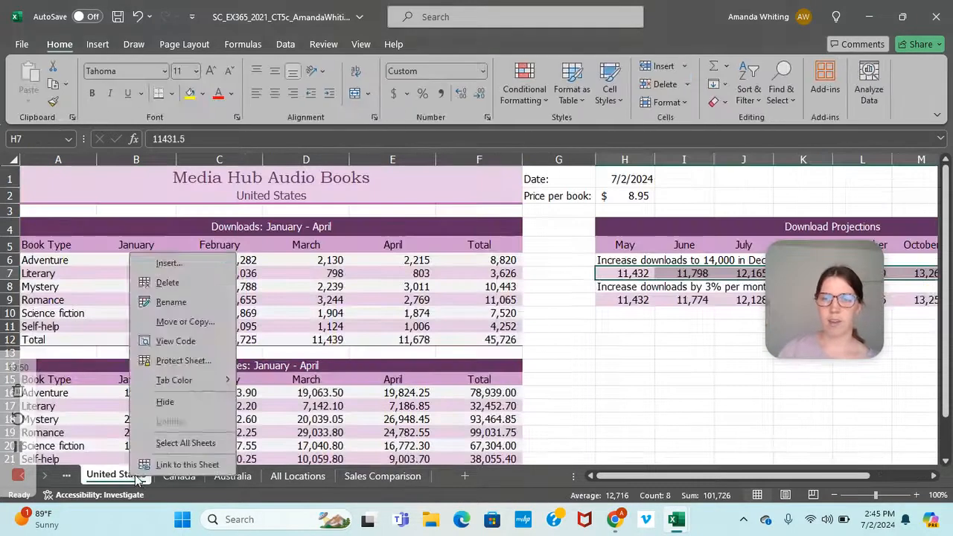
pyautogui.click(184, 326)
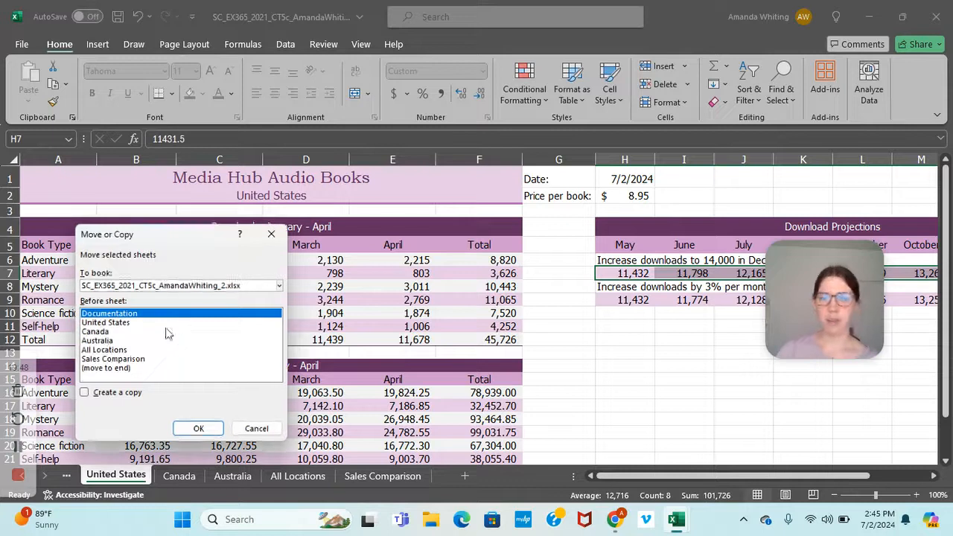
pyautogui.click(110, 392)
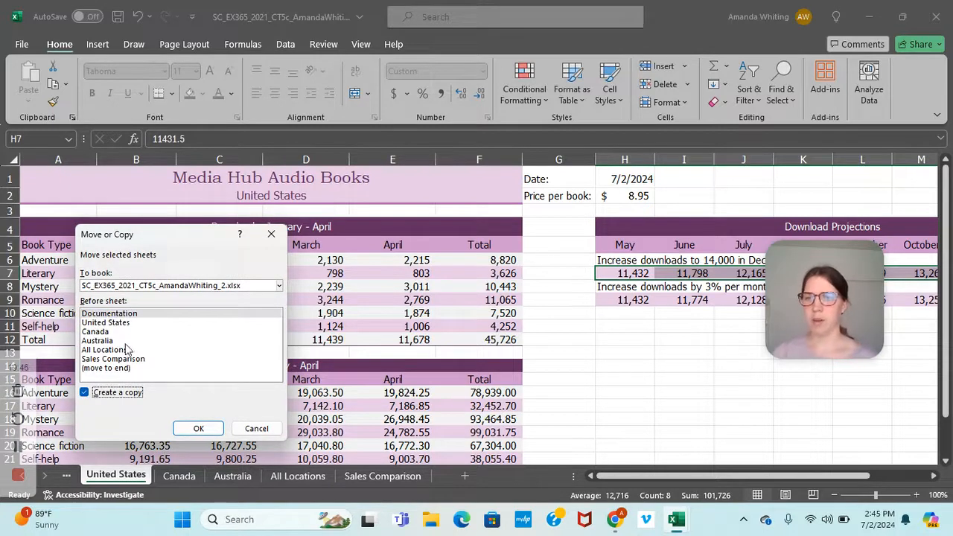
pyautogui.click(112, 368)
pyautogui.click(195, 428)
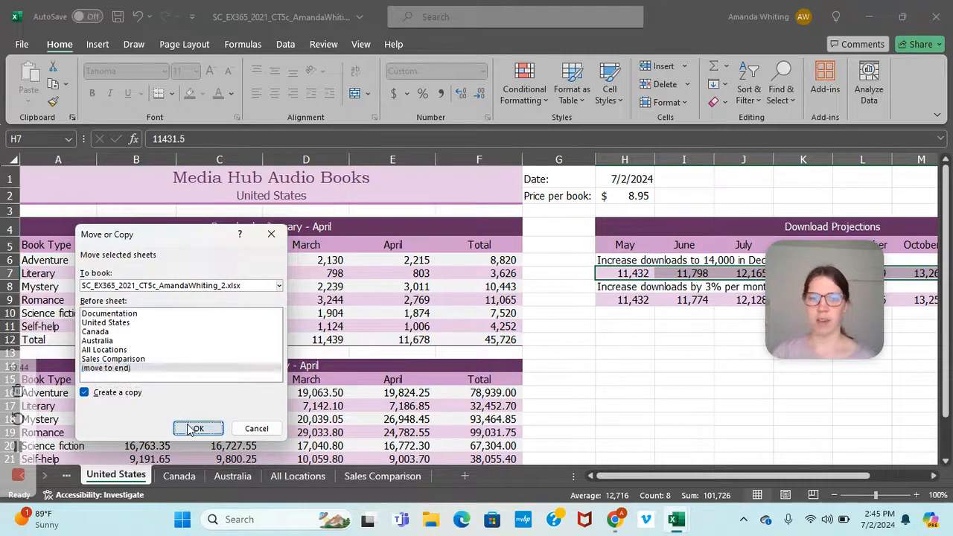
pyautogui.doubleClick(394, 475)
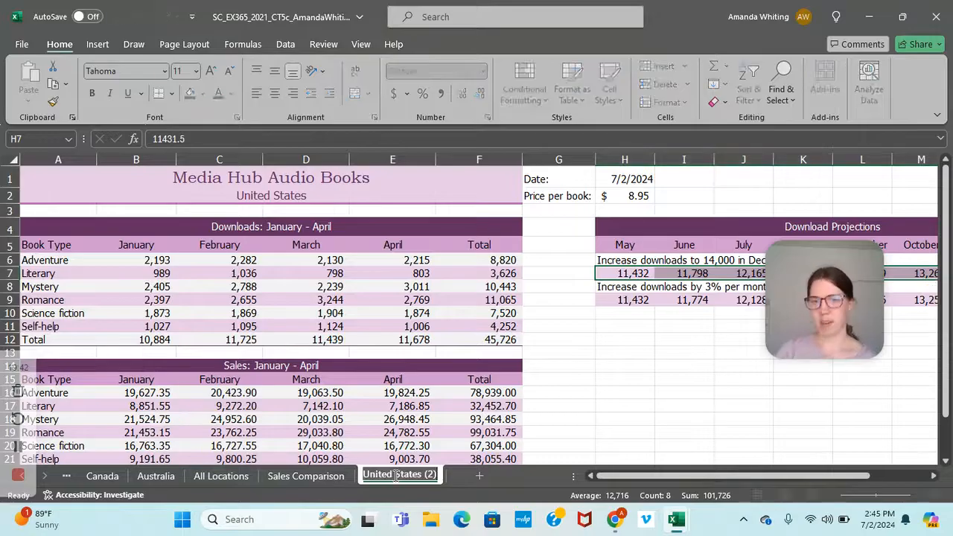
pyautogui.write('New Location')
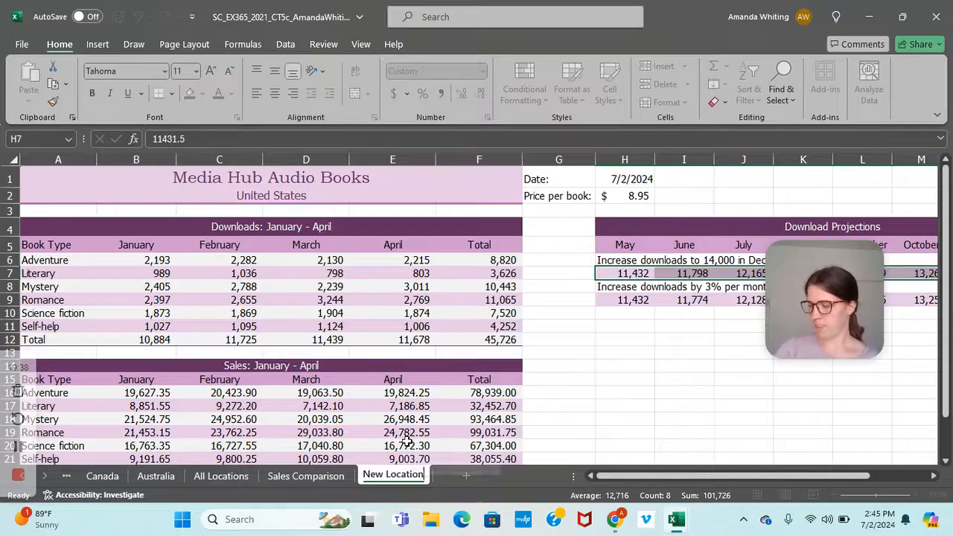
pyautogui.click(217, 313)
# - On New Location, clear the monthly download figures in B6:E11 and the price per book in H2
pyautogui.moveTo(129, 258); pyautogui.dragTo(376, 327)
pyautogui.rightClick(372, 310)
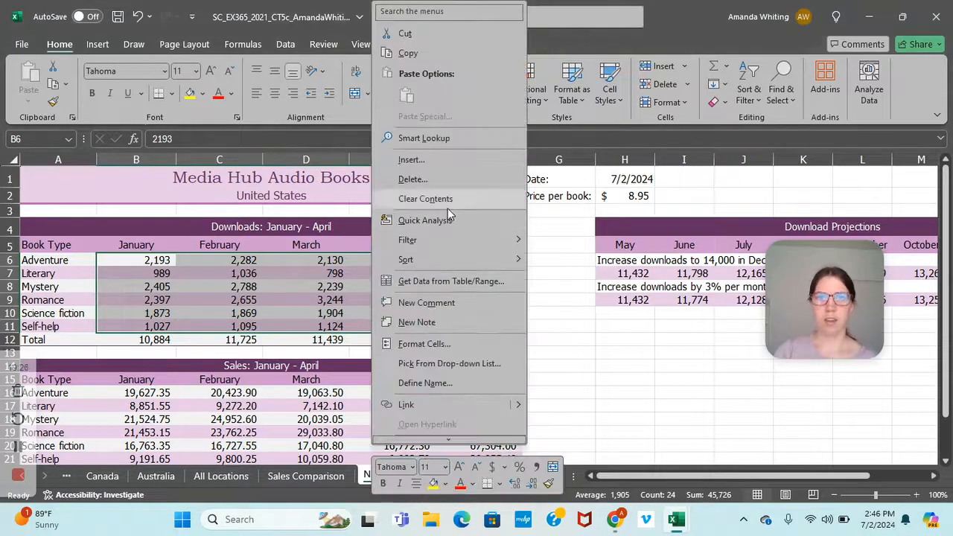
pyautogui.click(444, 198)
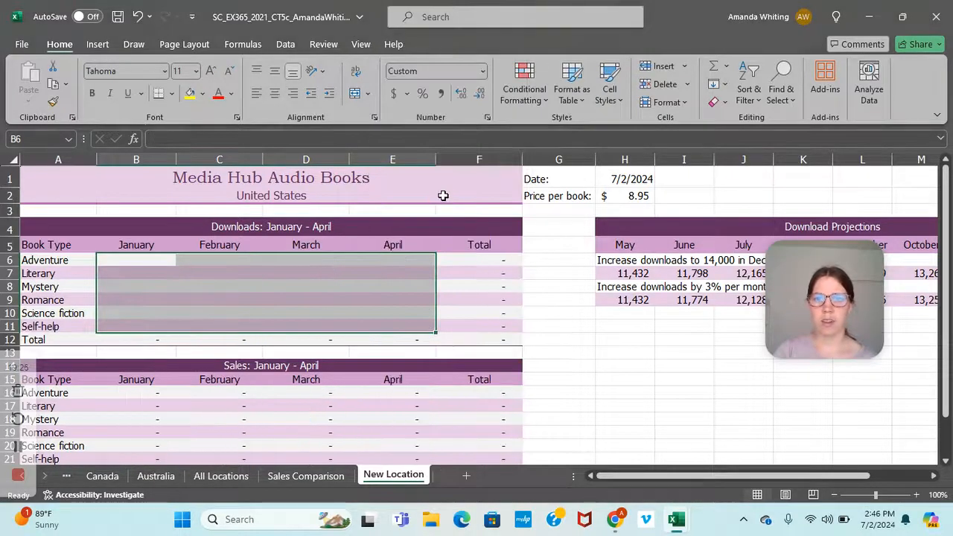
pyautogui.click(629, 198)
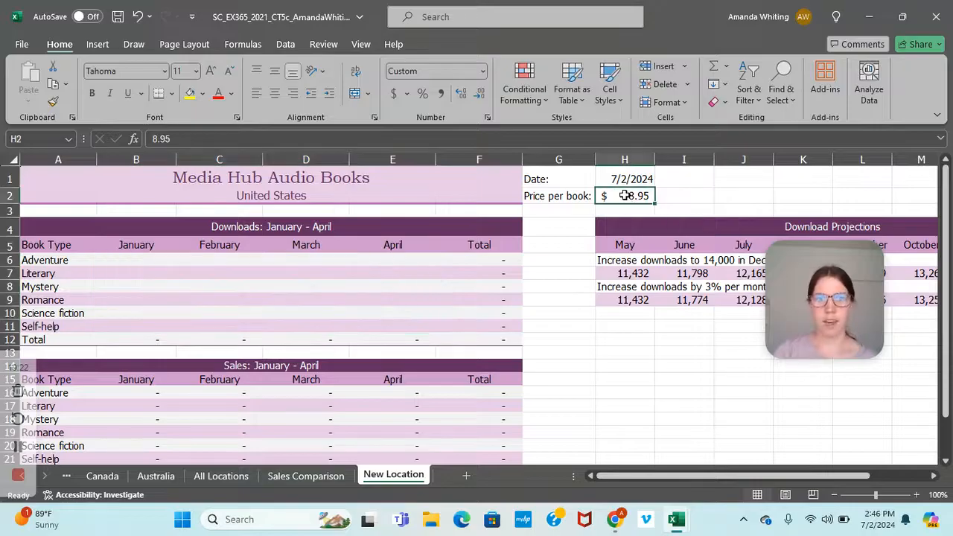
pyautogui.rightClick(628, 198)
pyautogui.click(677, 256)
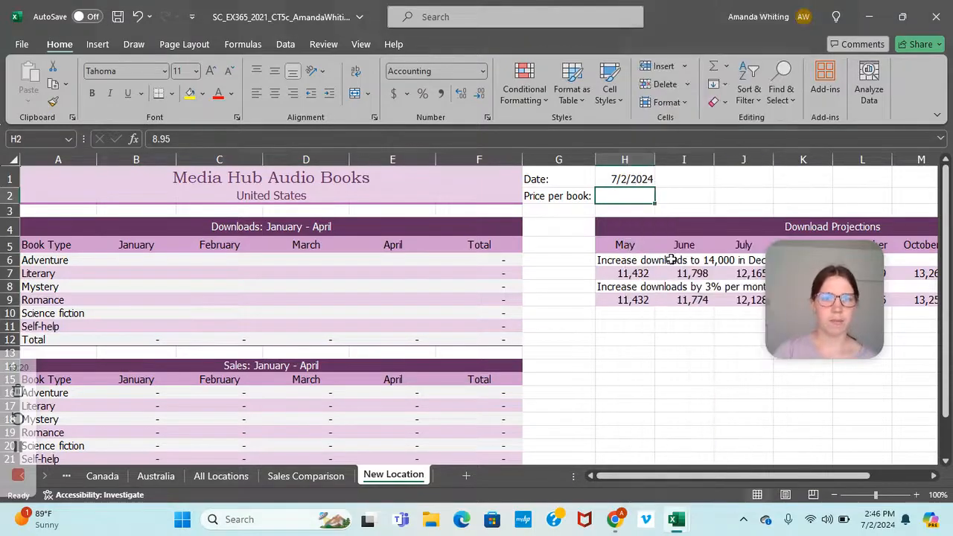
pyautogui.click(607, 378)
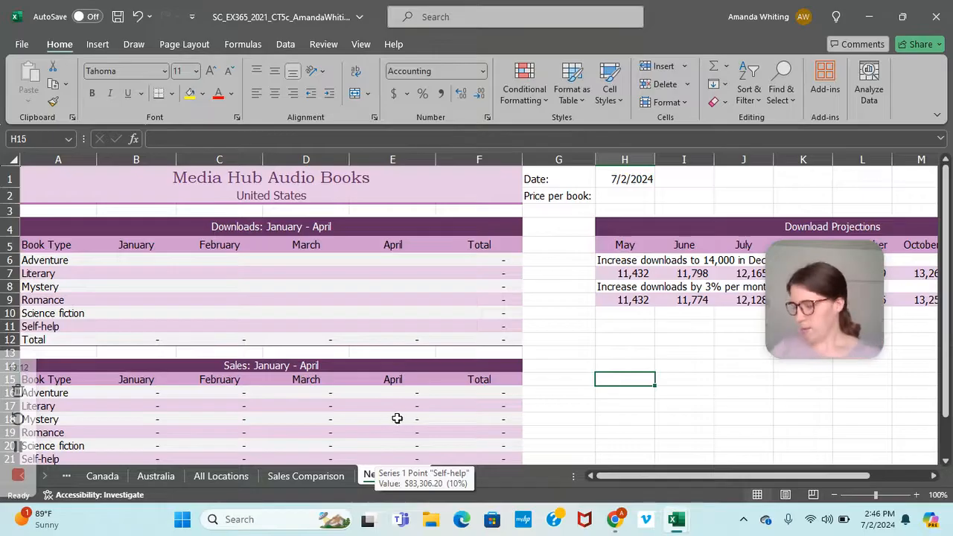
# - Select cell F24 on All Locations and switch to the Support_EX365_2021_CT5c_Sales workbook
pyautogui.click(231, 472)
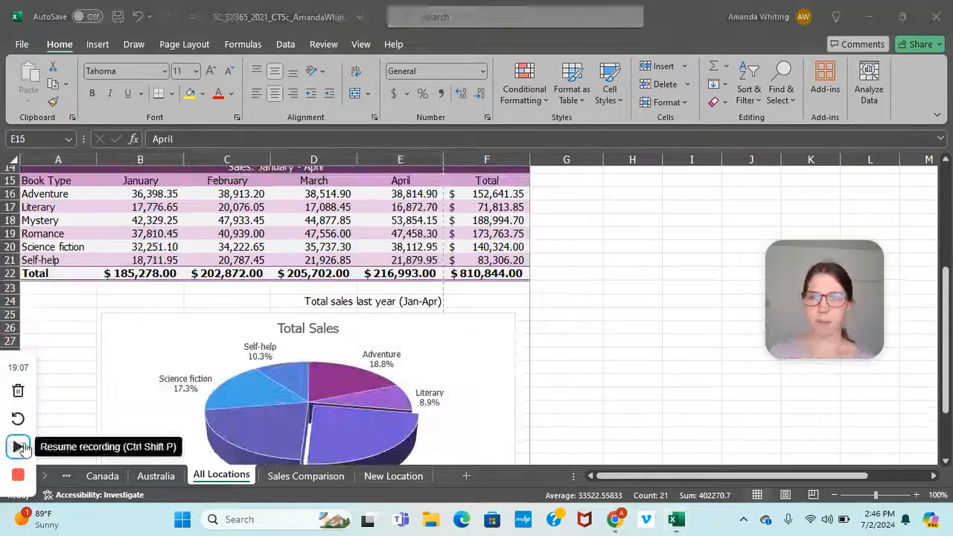
pyautogui.click(17, 446)
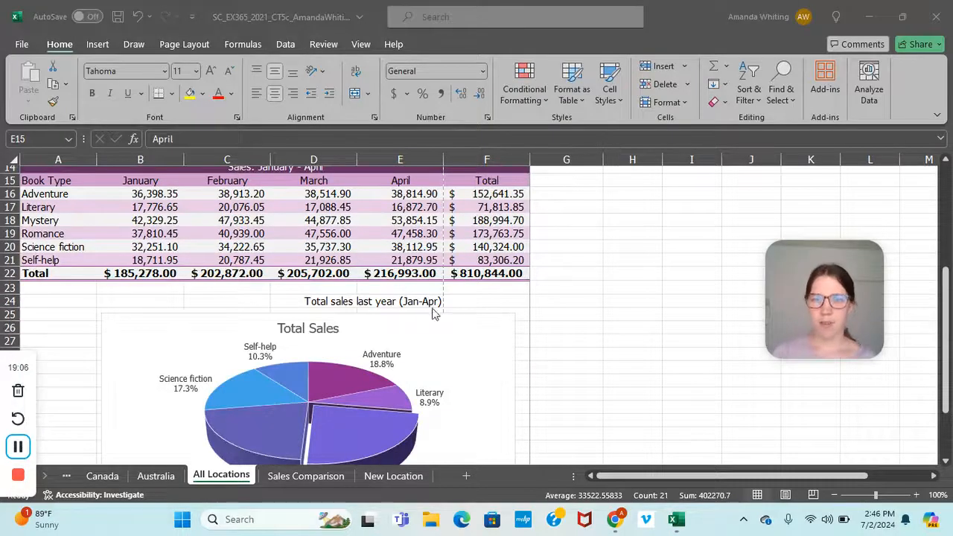
pyautogui.click(476, 300)
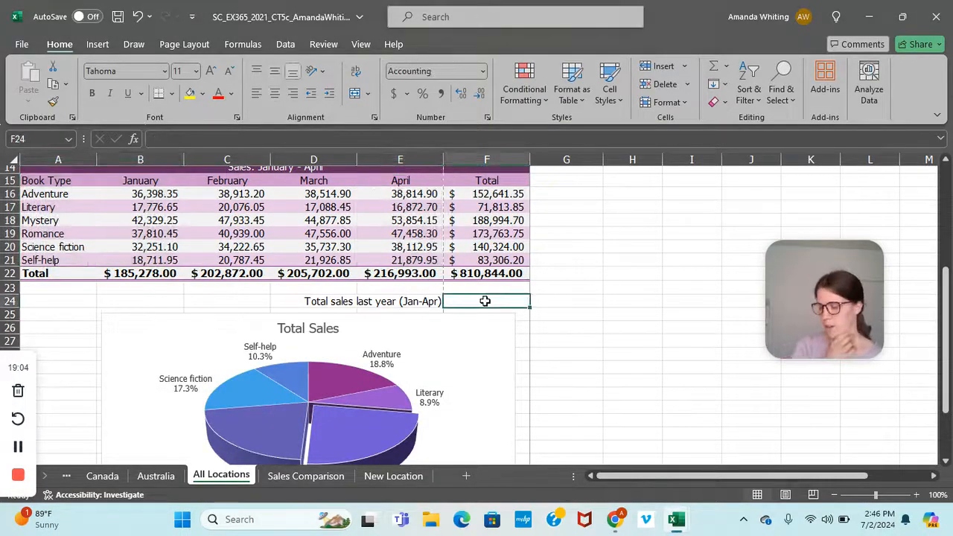
pyautogui.moveTo(676, 523)
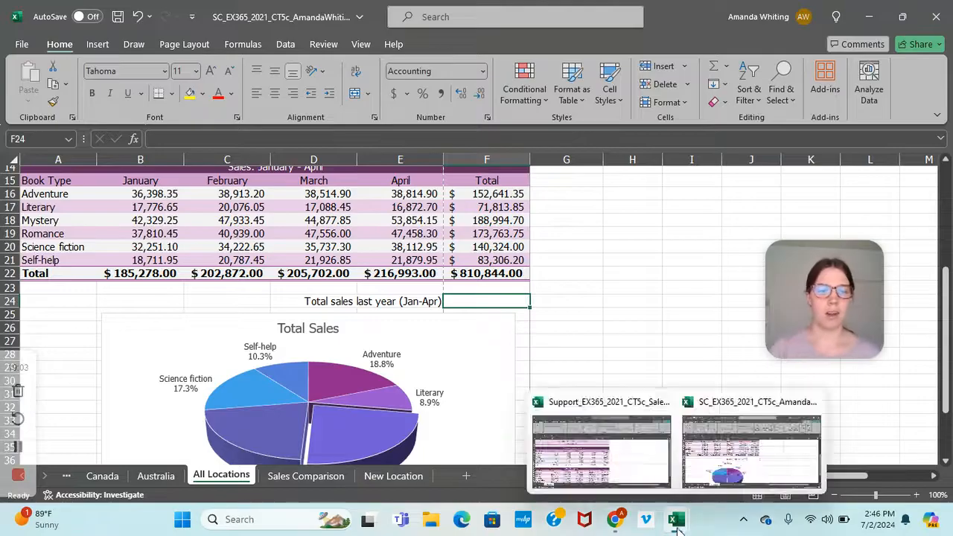
pyautogui.click(629, 456)
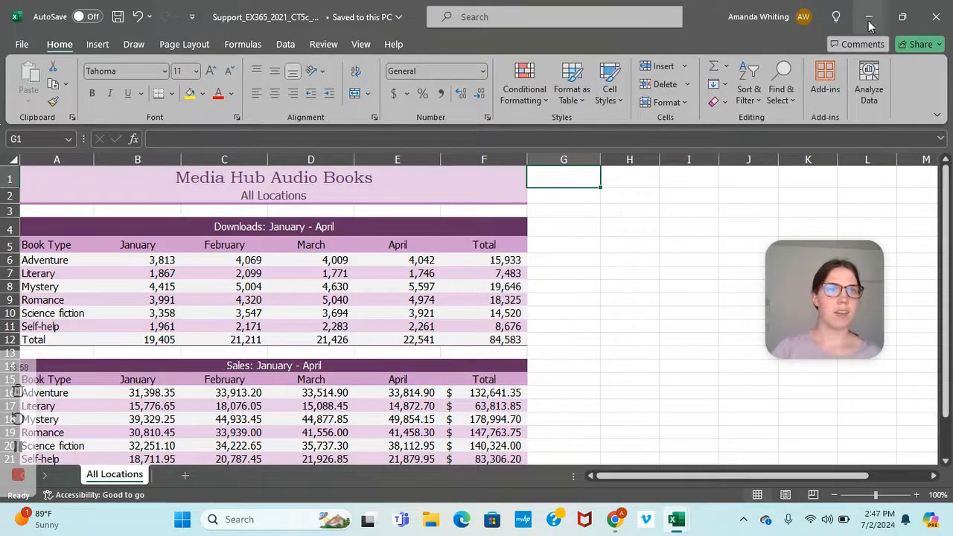
# - Arrange the project workbook and the support sales workbook windows side by side
pyautogui.click(900, 17)
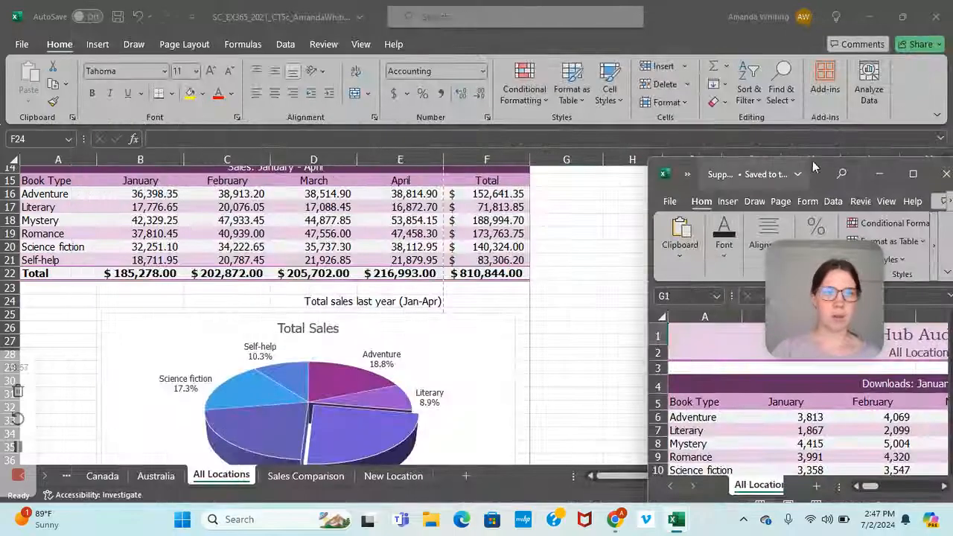
pyautogui.moveTo(829, 161); pyautogui.dragTo(829, 23)
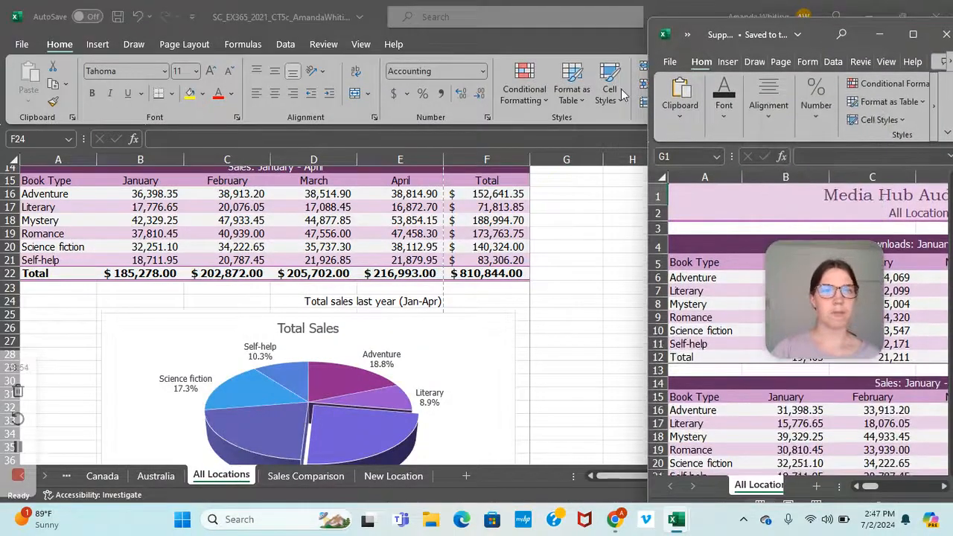
pyautogui.click(618, 173)
pyautogui.click(900, 16)
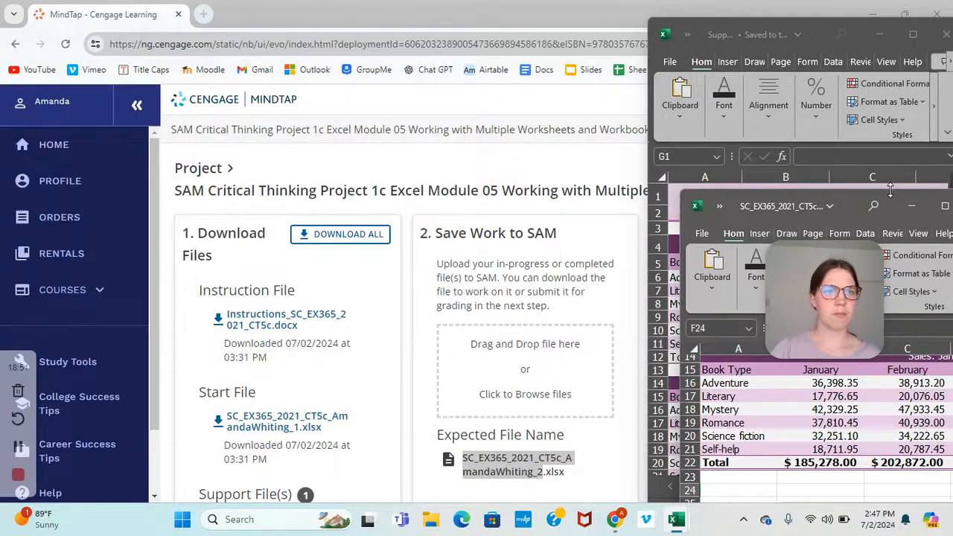
pyautogui.moveTo(687, 190); pyautogui.dragTo(681, 52)
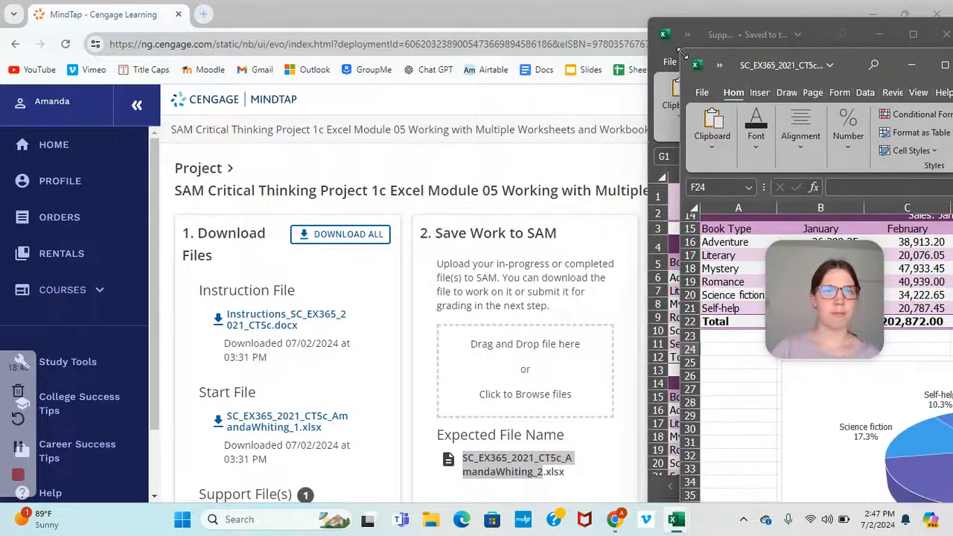
pyautogui.moveTo(681, 90); pyautogui.dragTo(439, 89)
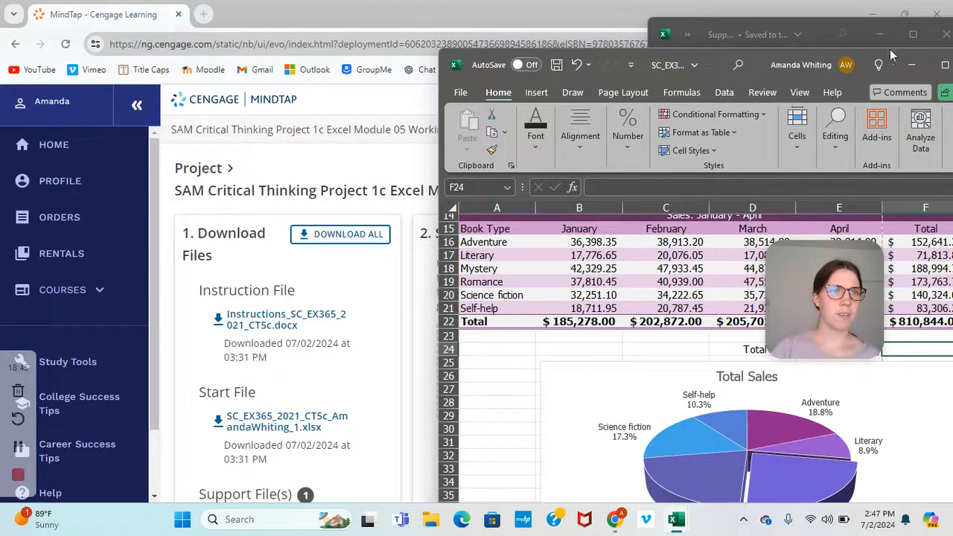
pyautogui.moveTo(720, 50); pyautogui.dragTo(718, 54)
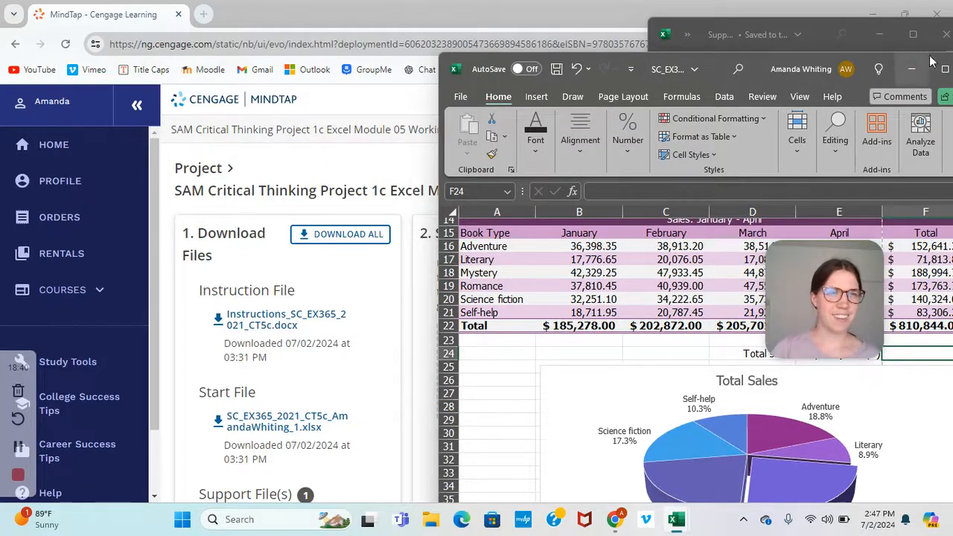
pyautogui.click(18, 448)
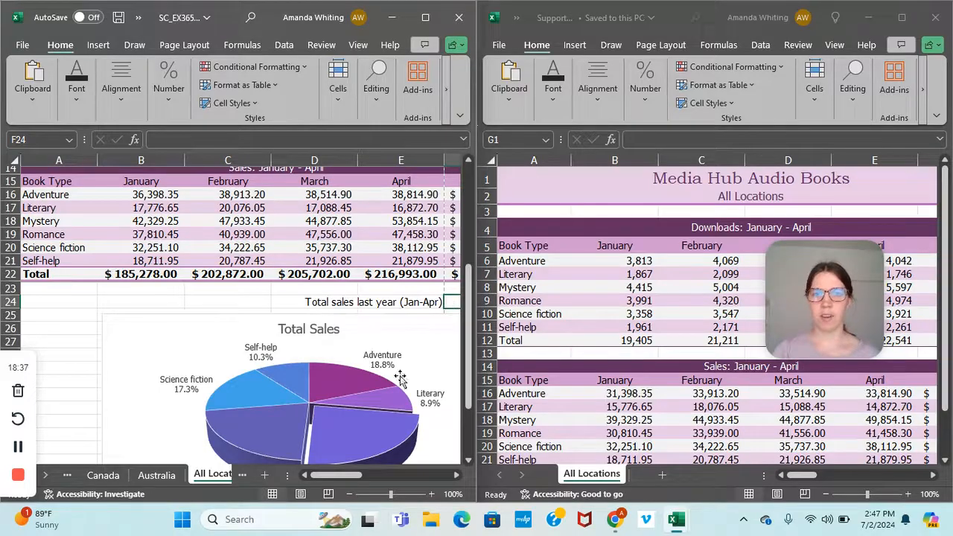
pyautogui.moveTo(341, 477); pyautogui.dragTo(351, 477)
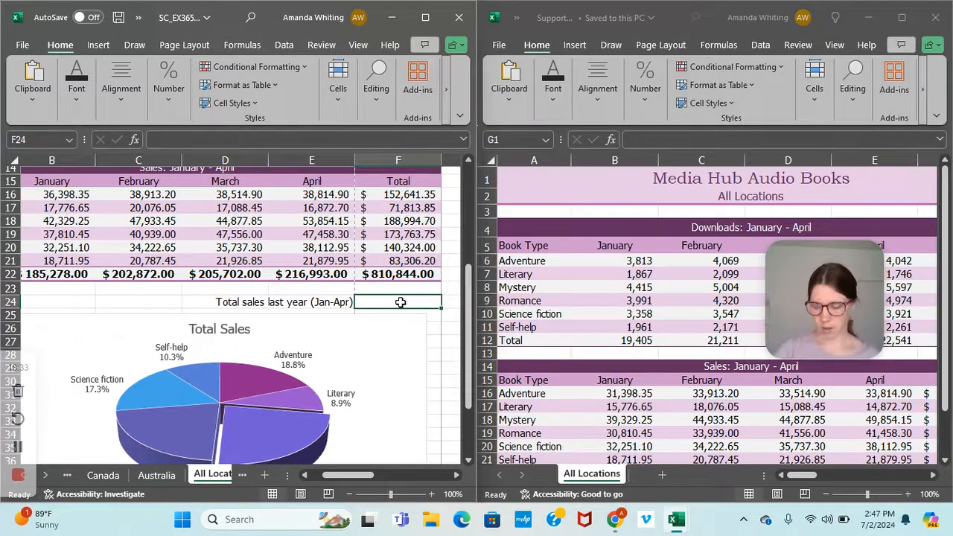
pyautogui.write('=')
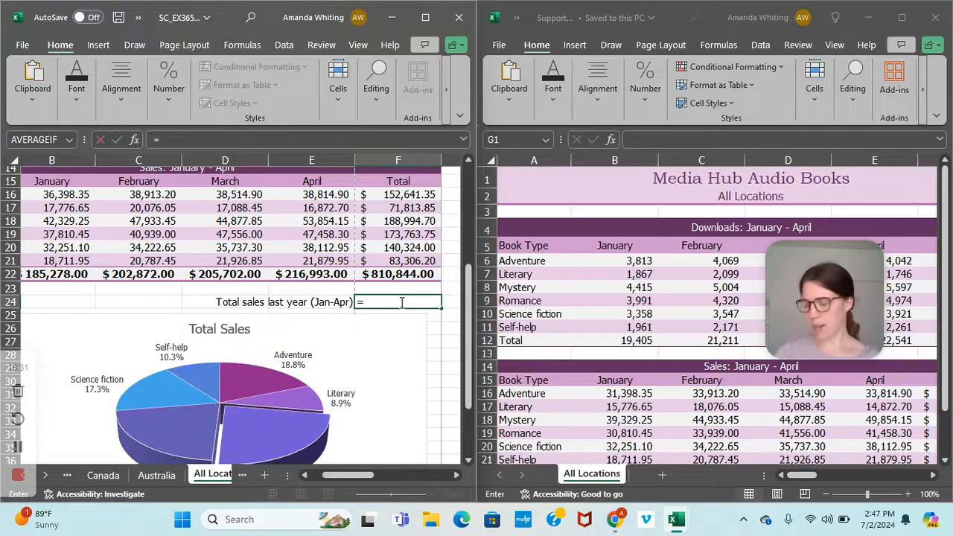
pyautogui.click(629, 351)
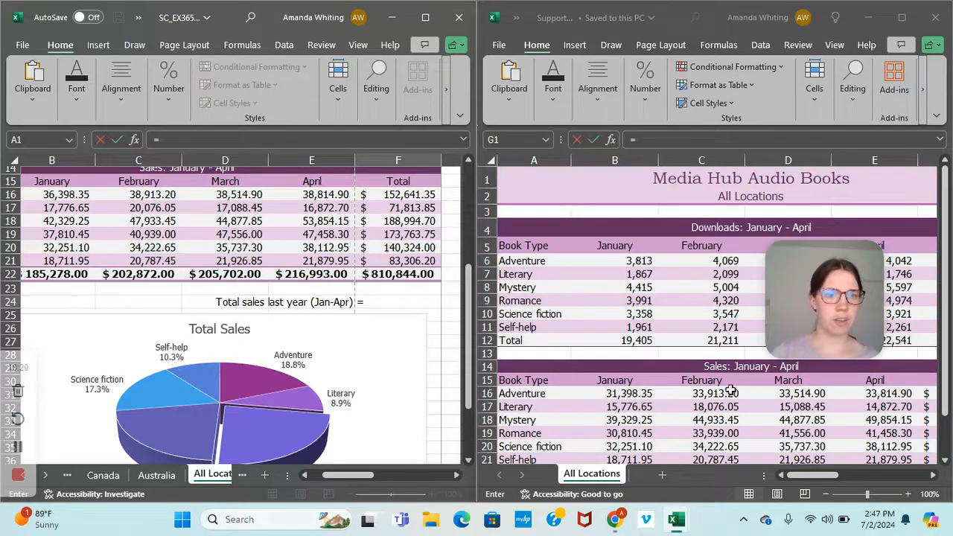
pyautogui.scroll(-2, 813, 409)
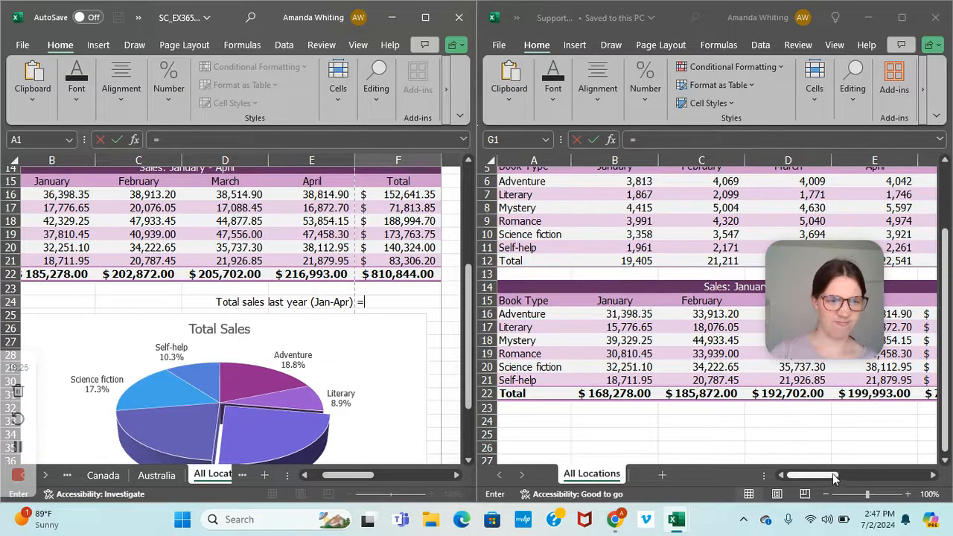
pyautogui.click(18, 447)
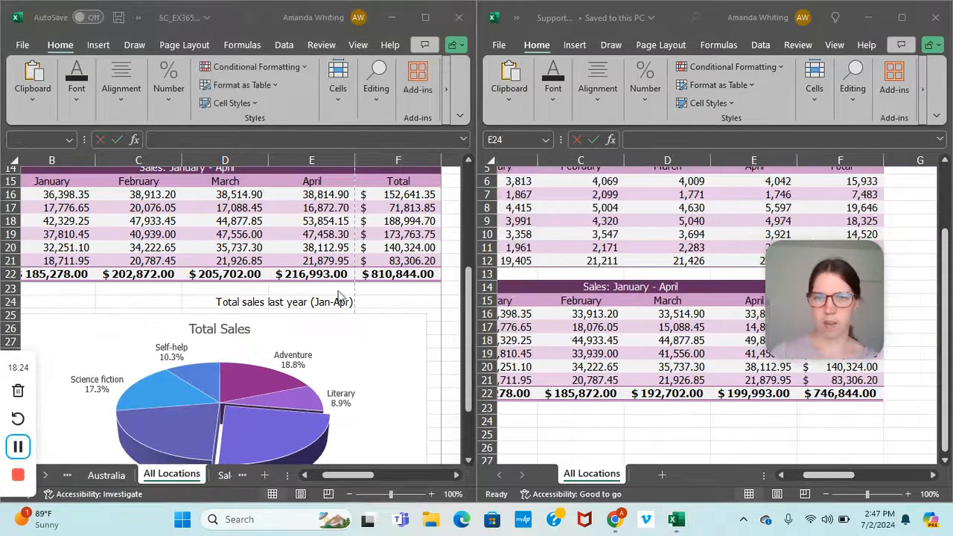
# - In F24 of All Locations, enter an external reference to cell $F$22 on the support sales workbook's All Locations sheet, and maximize the project workbook
pyautogui.click(368, 305)
pyautogui.click(368, 300)
pyautogui.write('=')
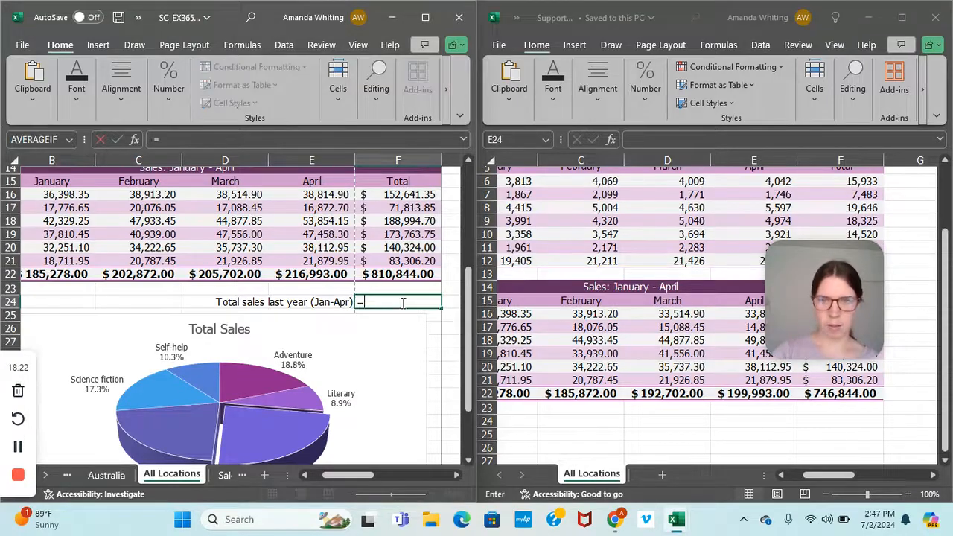
pyautogui.click(868, 394)
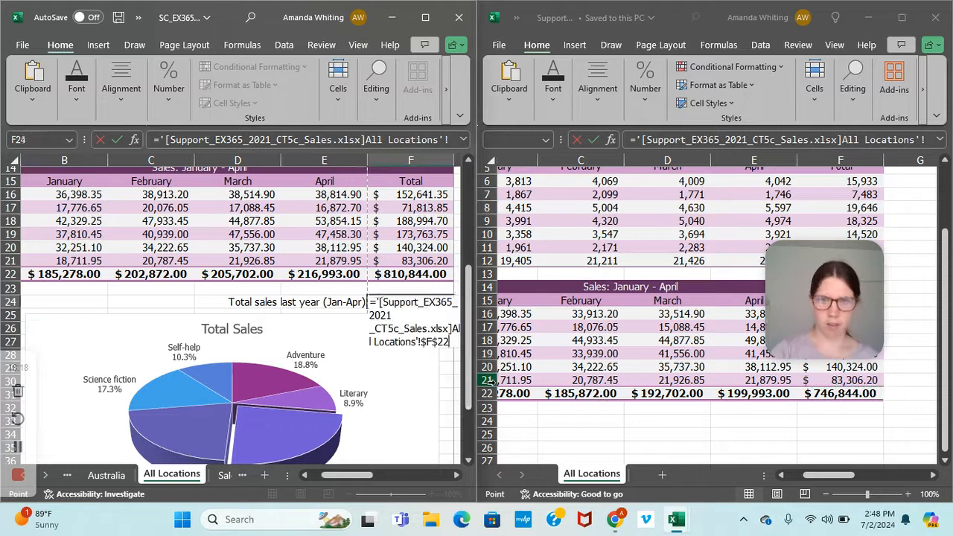
pyautogui.press('Return')
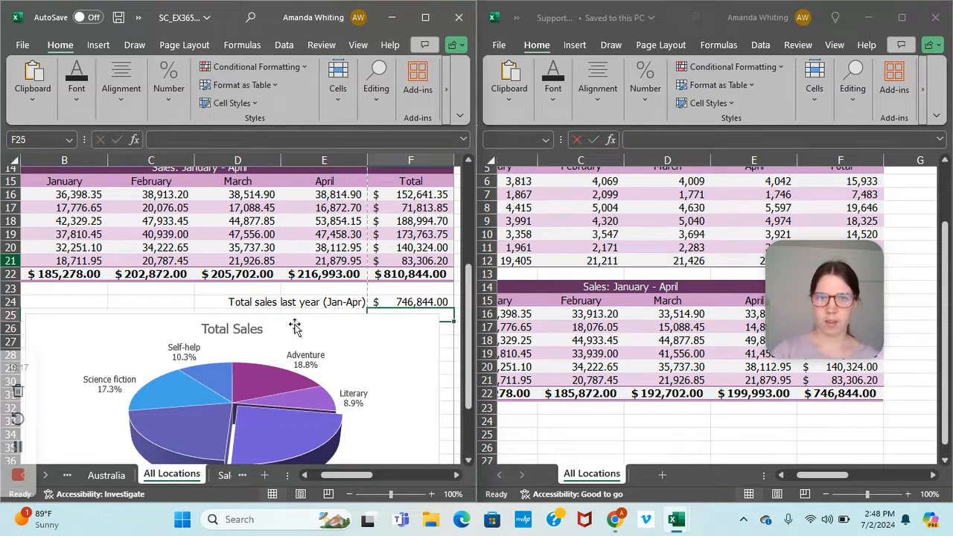
pyautogui.click(424, 20)
pyautogui.click(330, 474)
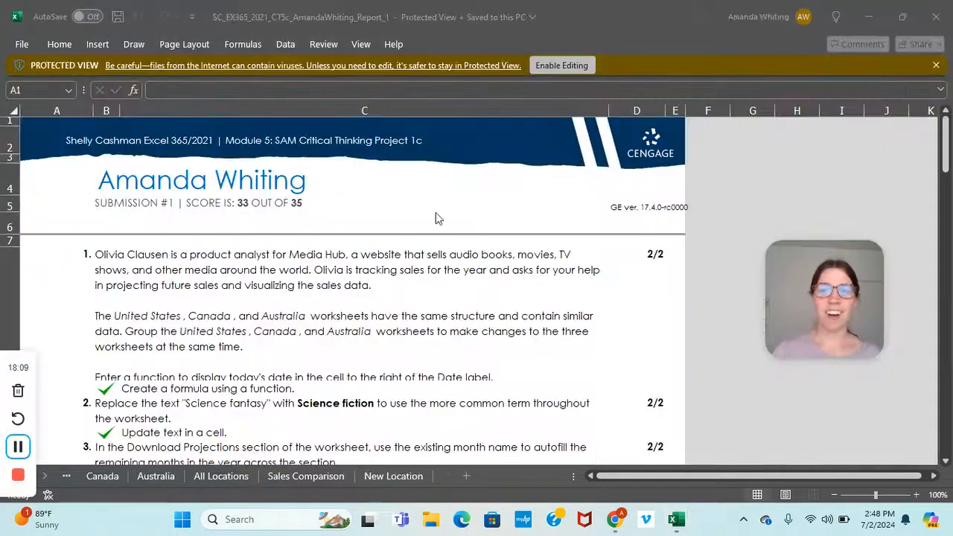
# - Review the graded submission report for the items marked incorrect and their feedback
pyautogui.scroll(-5, 432, 271)
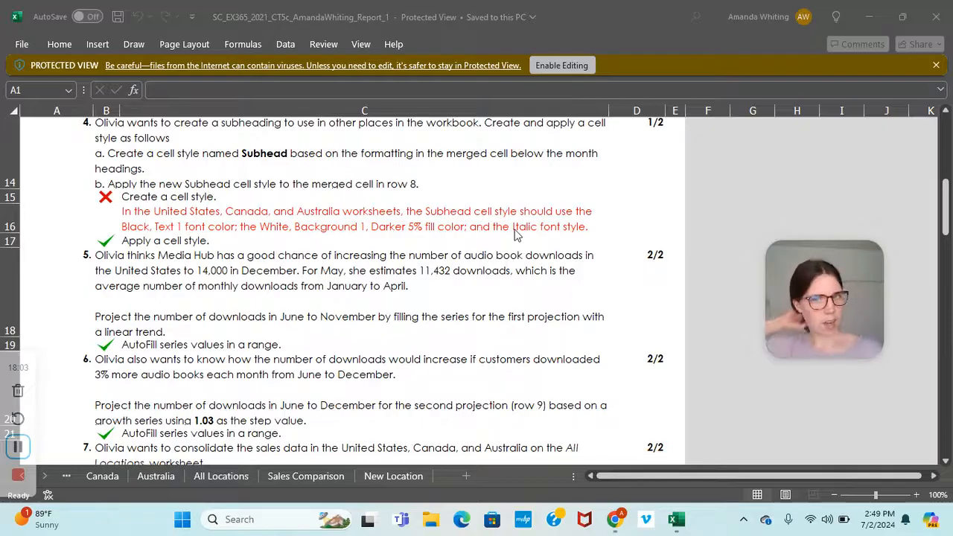
pyautogui.scroll(-3, 405, 235)
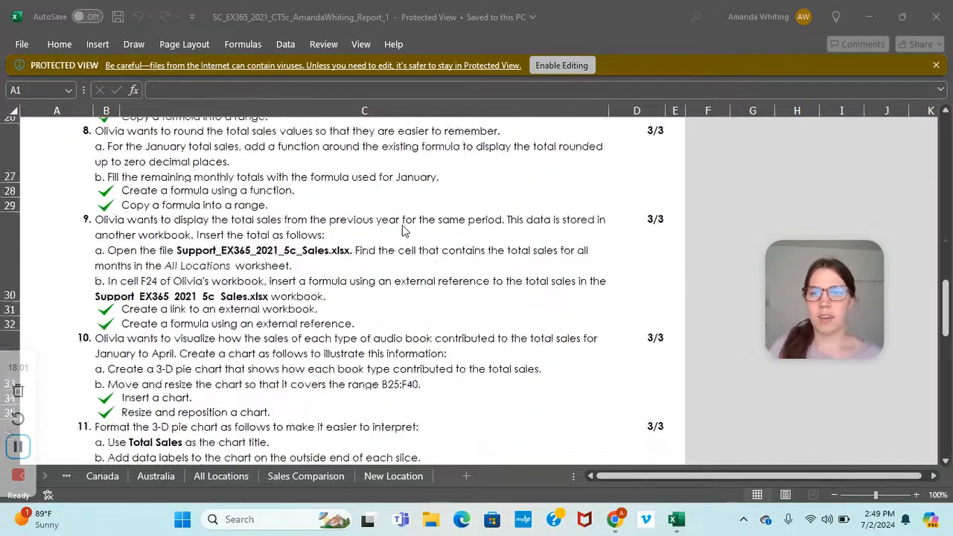
pyautogui.scroll(-5, 404, 226)
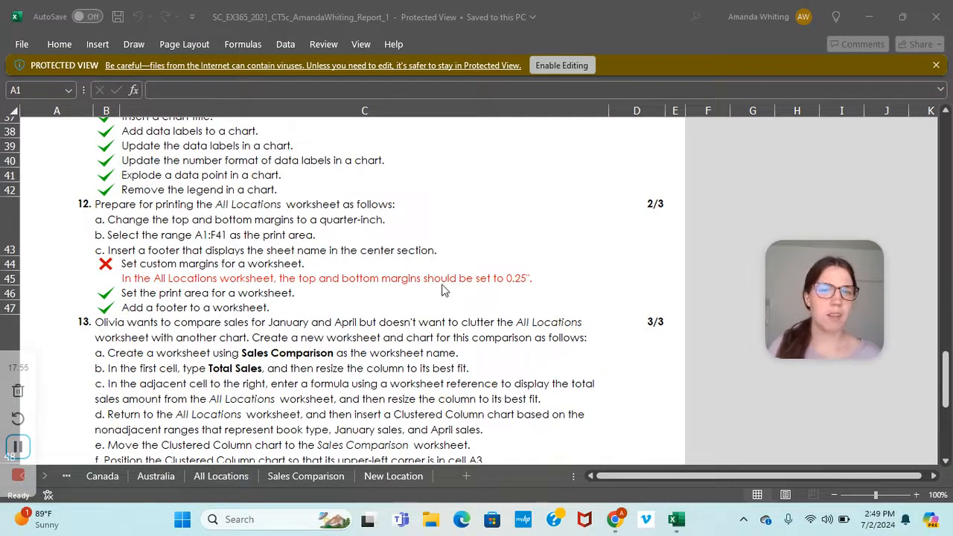
pyautogui.scroll(12, 443, 290)
pyautogui.scroll(-2, 463, 292)
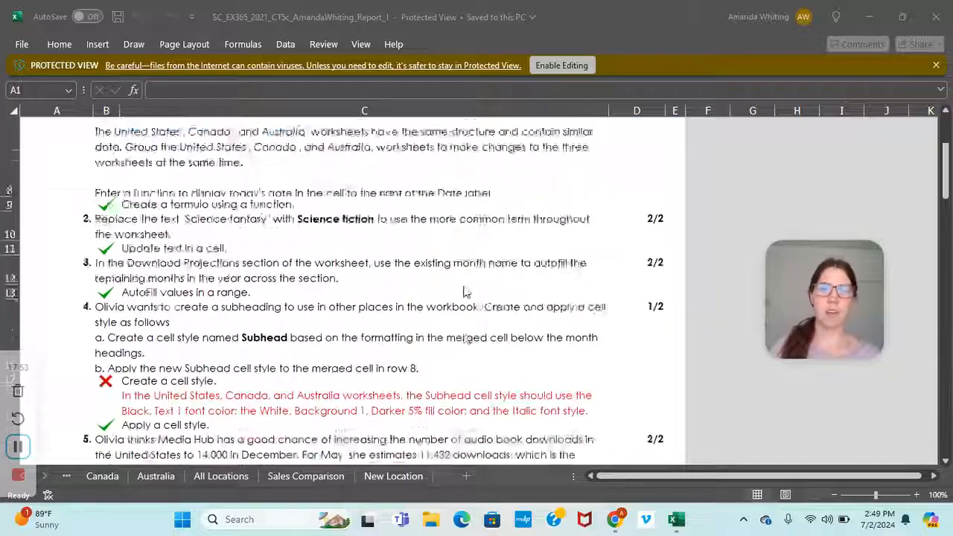
pyautogui.scroll(-2, 463, 292)
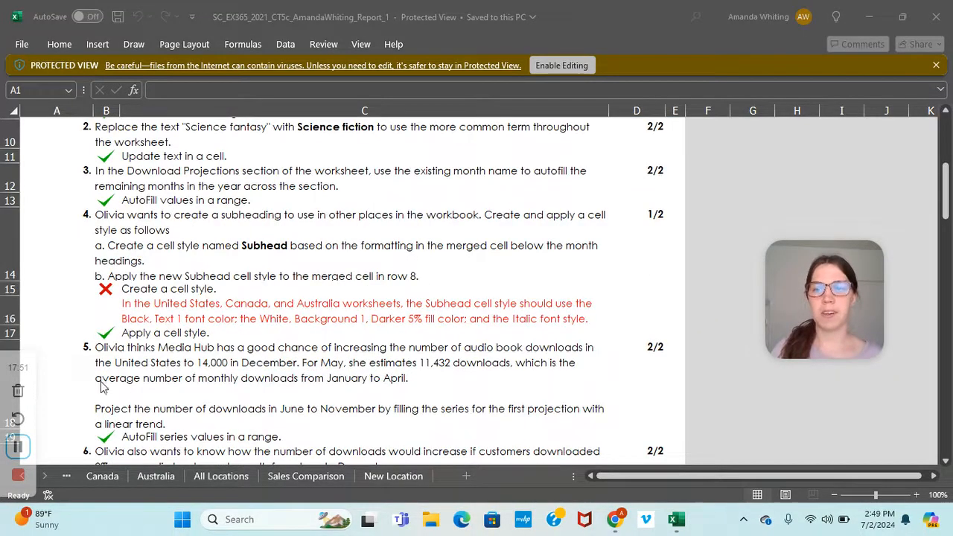